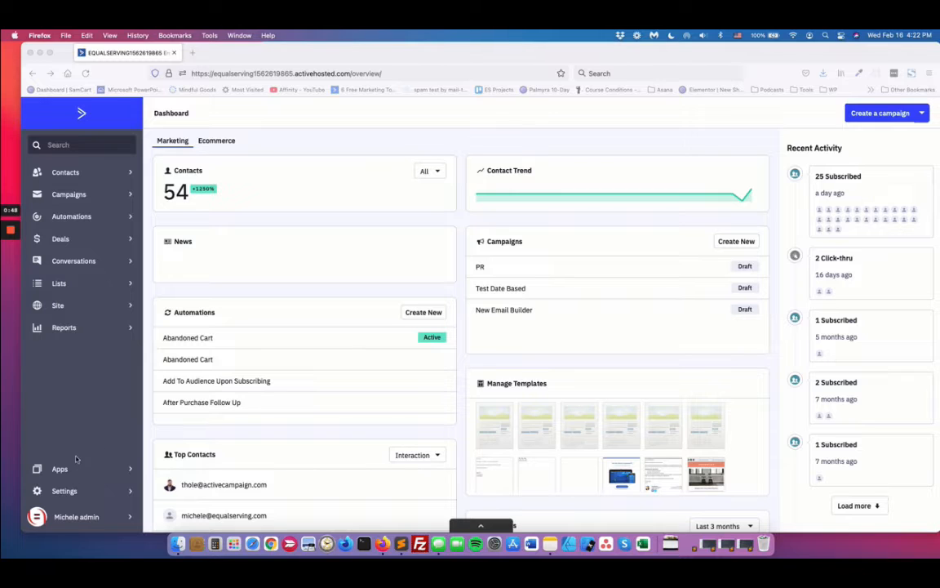
Step: Open the contact field management page in the settings, look through the custom fields, and collapse the Client Tests group
left_click(66, 491)
left_click(64, 492)
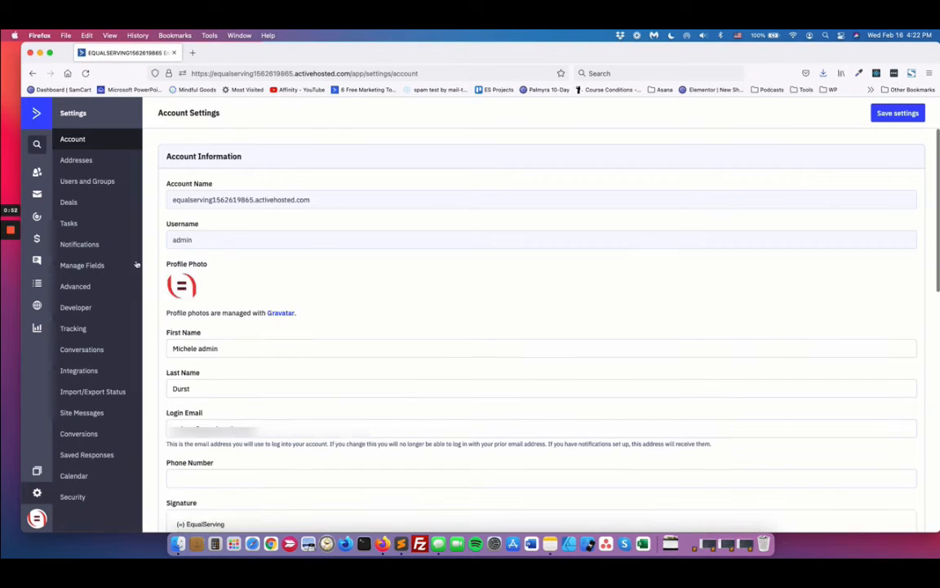
left_click(94, 265)
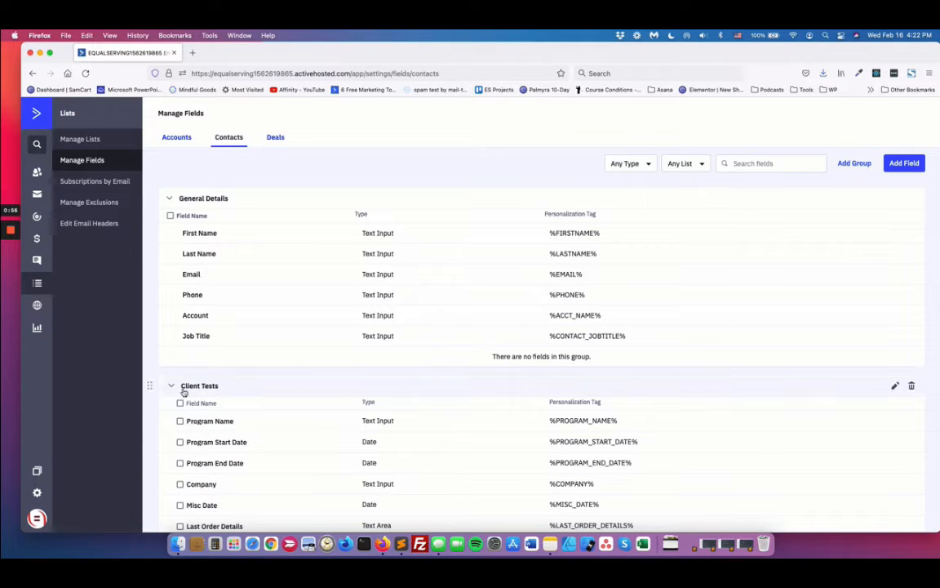
scroll(253, 477, "down", 5)
scroll(252, 476, "up", 5)
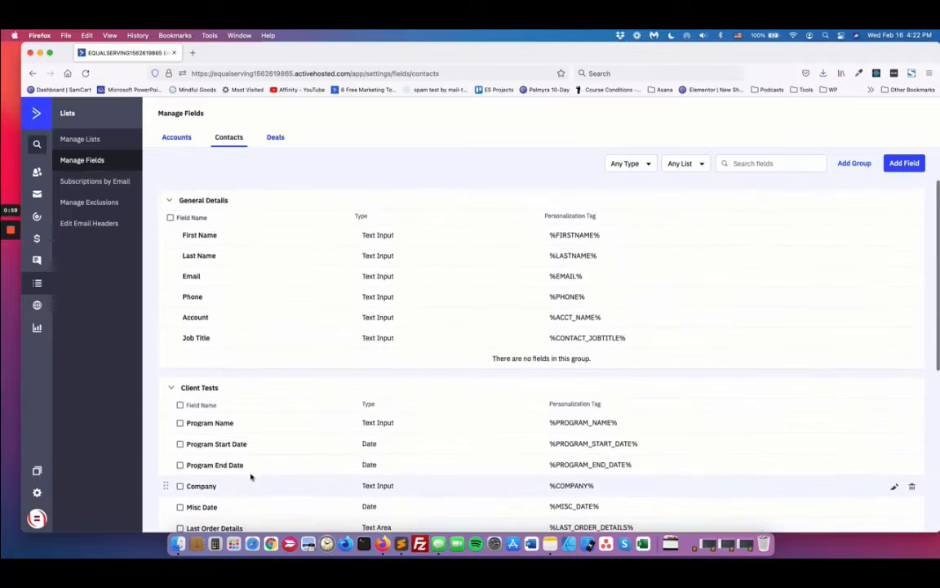
scroll(247, 459, "down", 1)
scroll(246, 459, "down", 4)
scroll(247, 458, "up", 5)
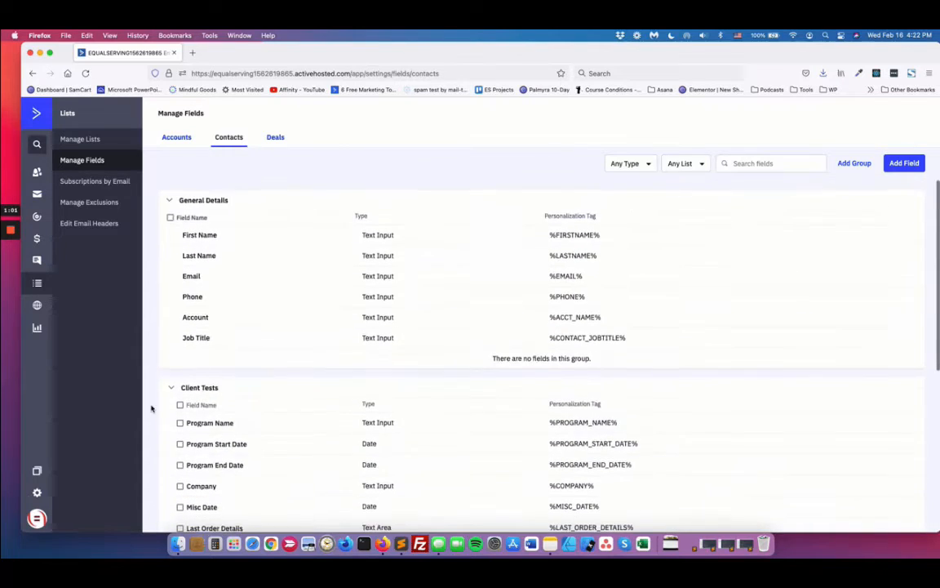
left_click(171, 387)
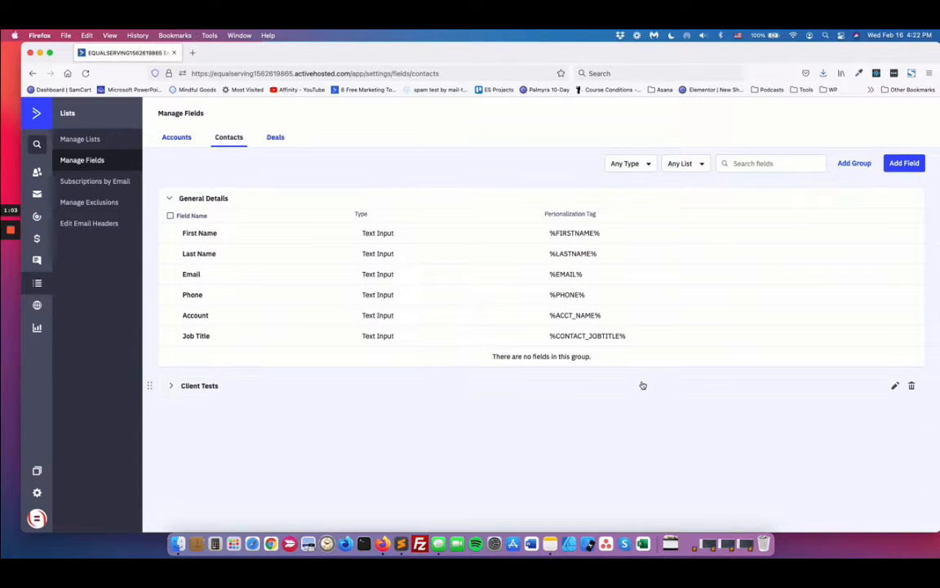
Step: Create a new contact field group named "Additional Info"
left_click(856, 163)
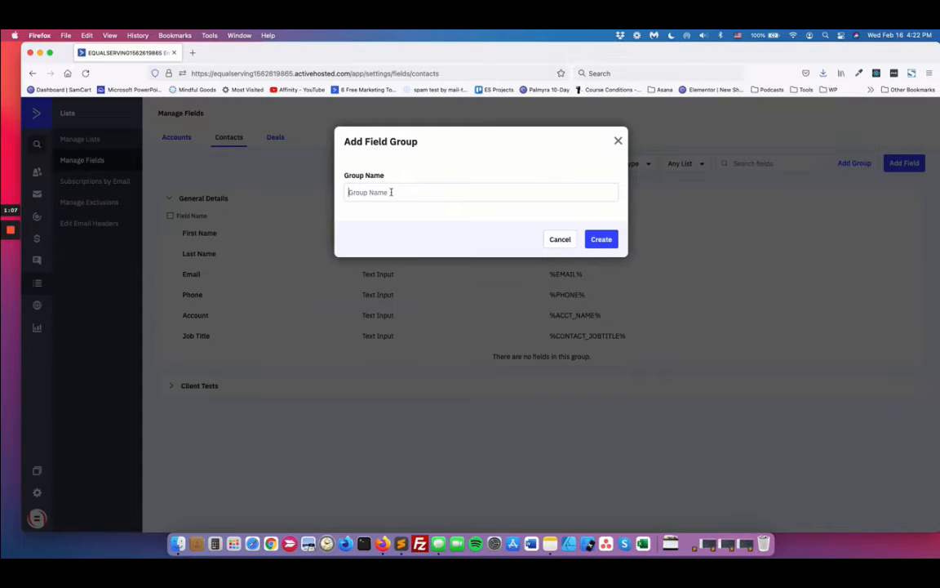
left_click(559, 239)
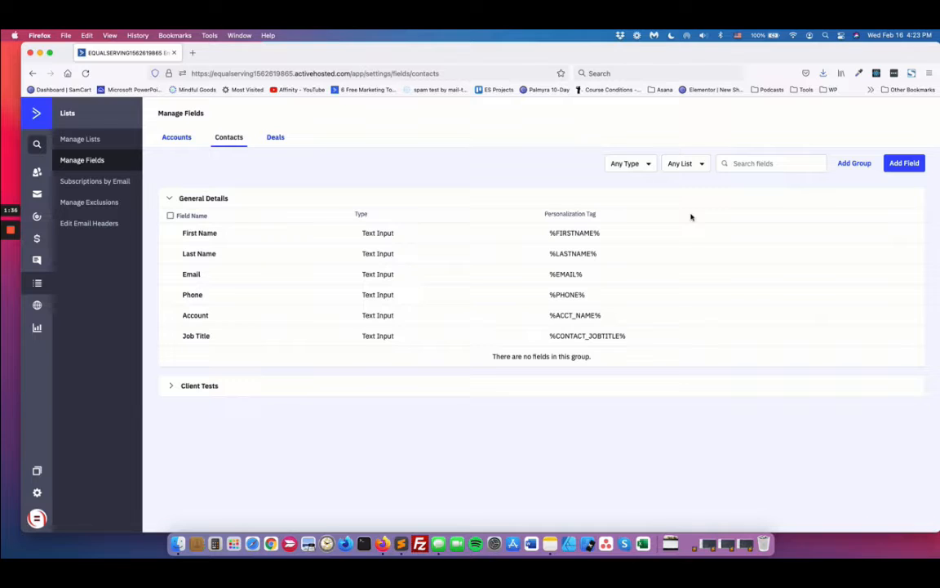
left_click(851, 164)
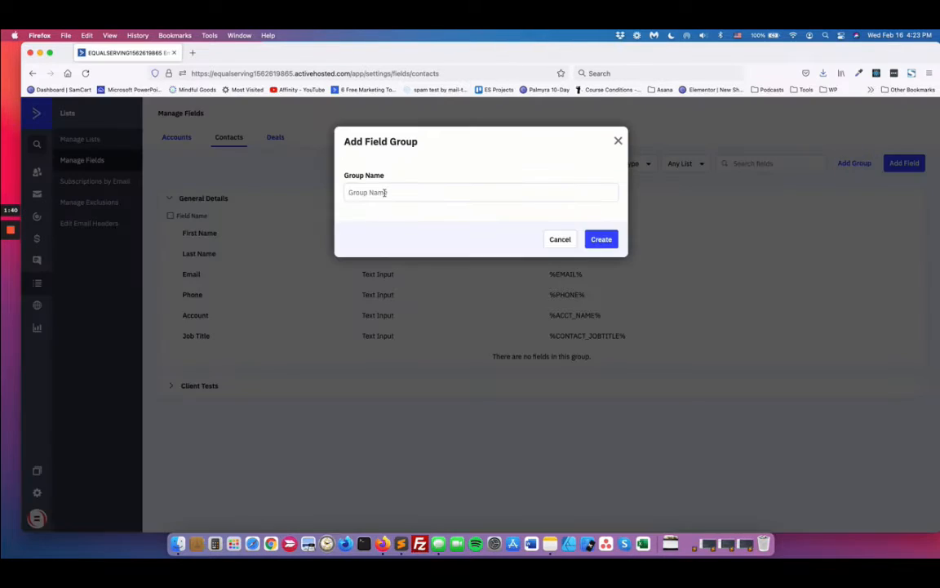
type("Additional Info")
left_click(601, 239)
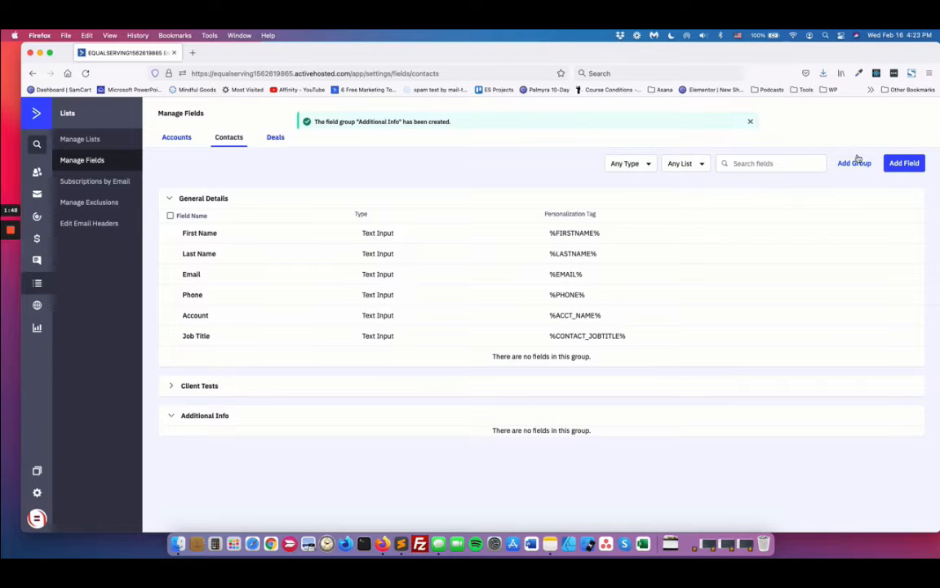
Step: Add a contact field named "Last Engagement Date" of type Date to the Additional Info group
left_click(904, 164)
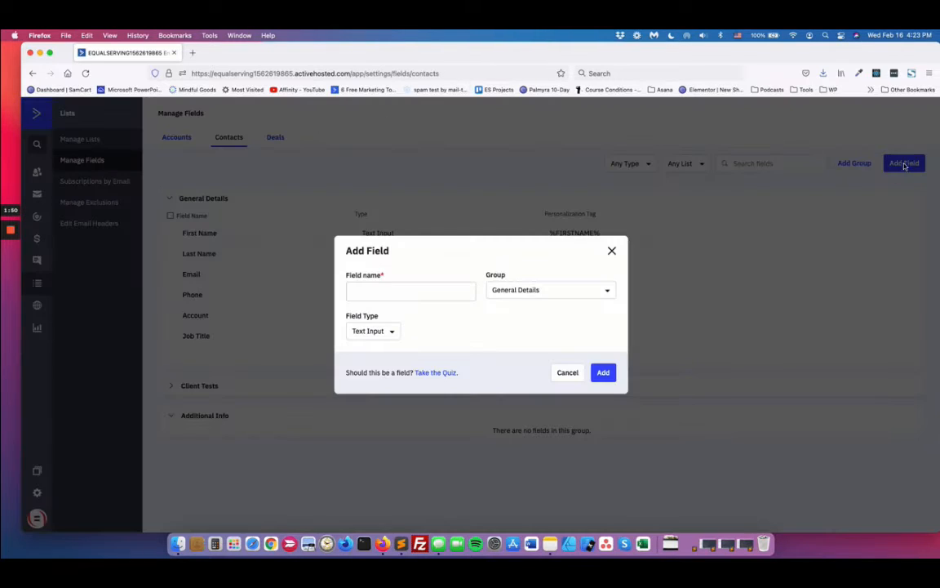
left_click(400, 295)
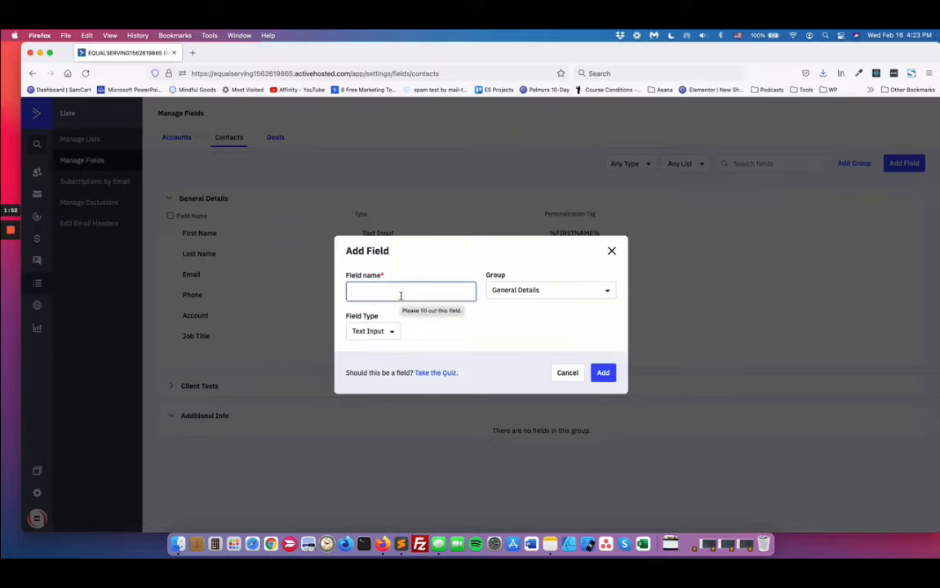
type("Last")
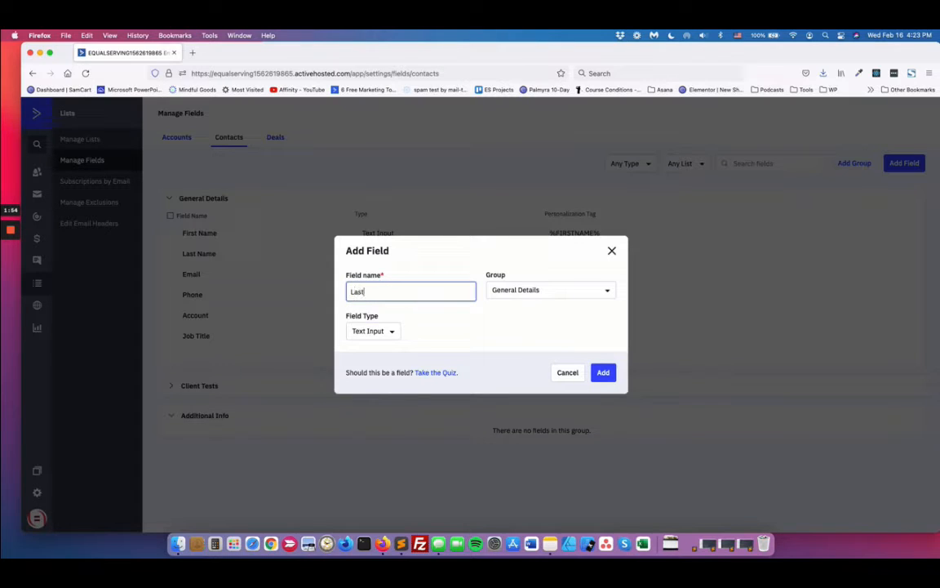
type(" Engagement Date")
left_click(519, 291)
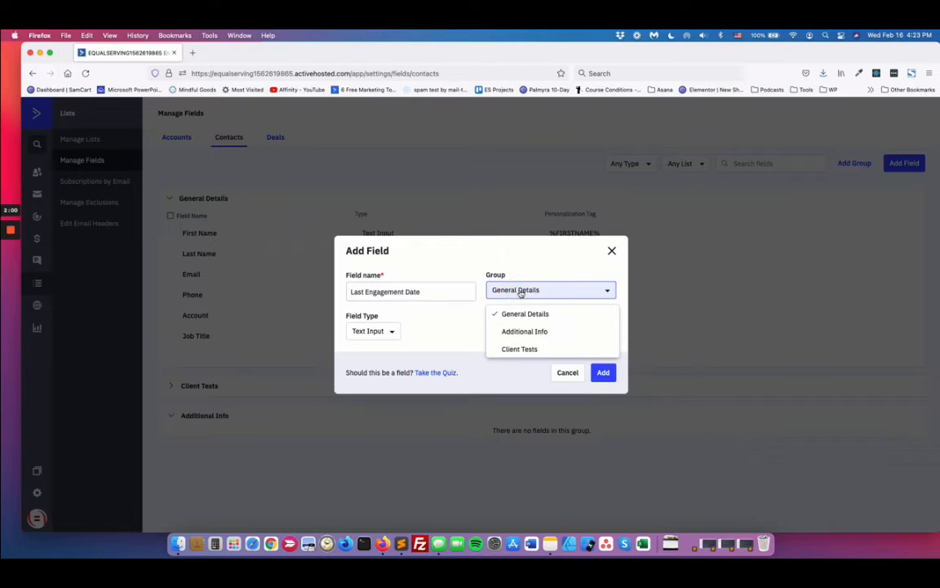
left_click(530, 330)
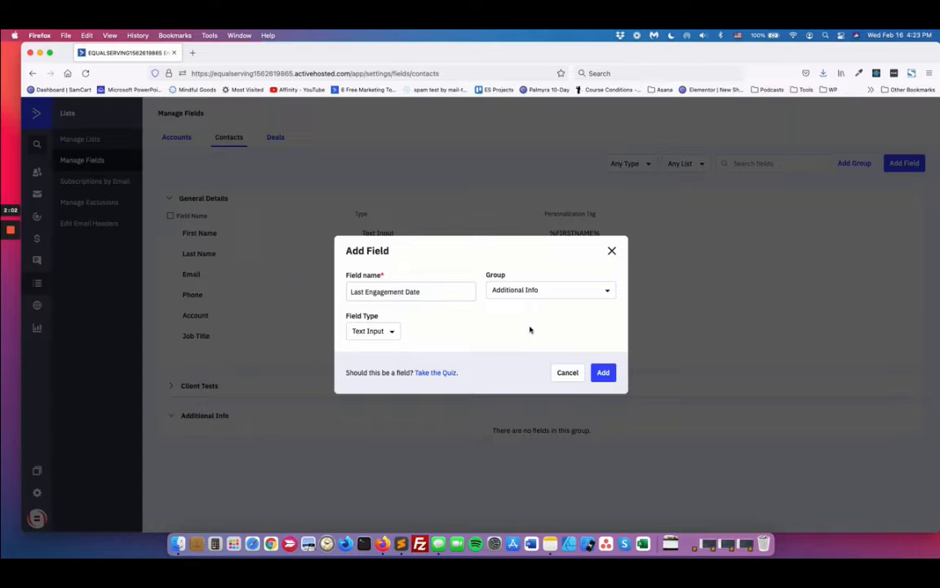
left_click(393, 332)
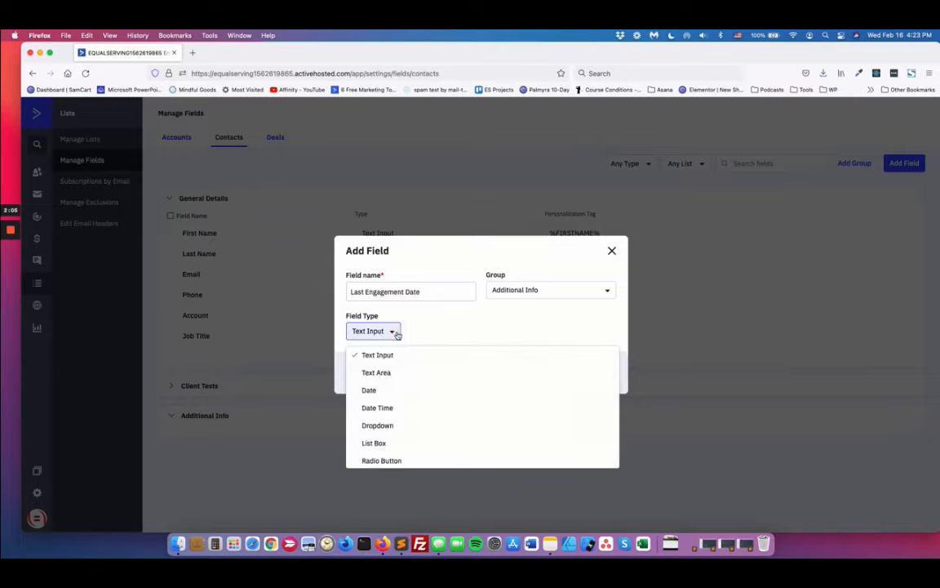
left_click(369, 391)
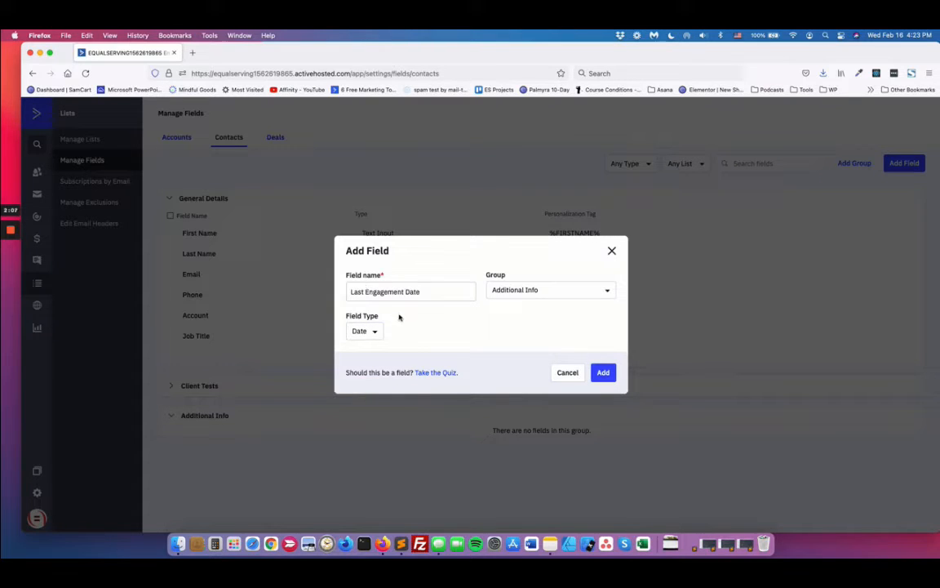
left_click(378, 331)
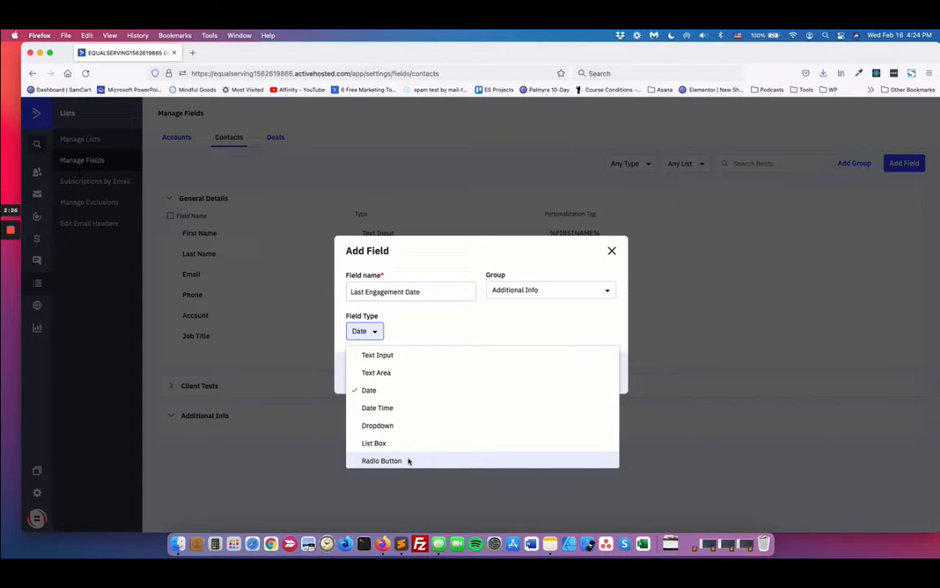
left_click(489, 324)
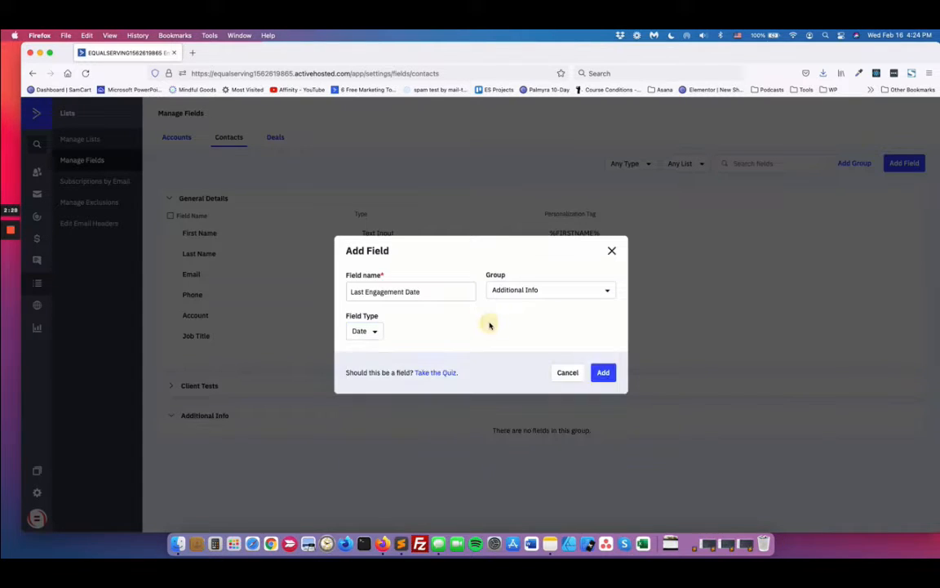
left_click(601, 376)
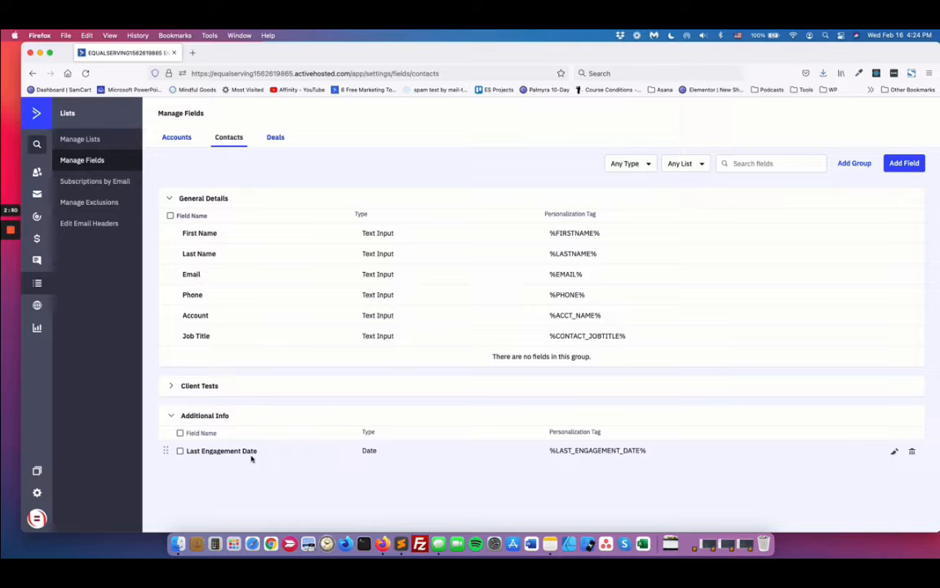
Step: Add a Text Input contact field named "Asst Name" to the Additional Info group
left_click(906, 164)
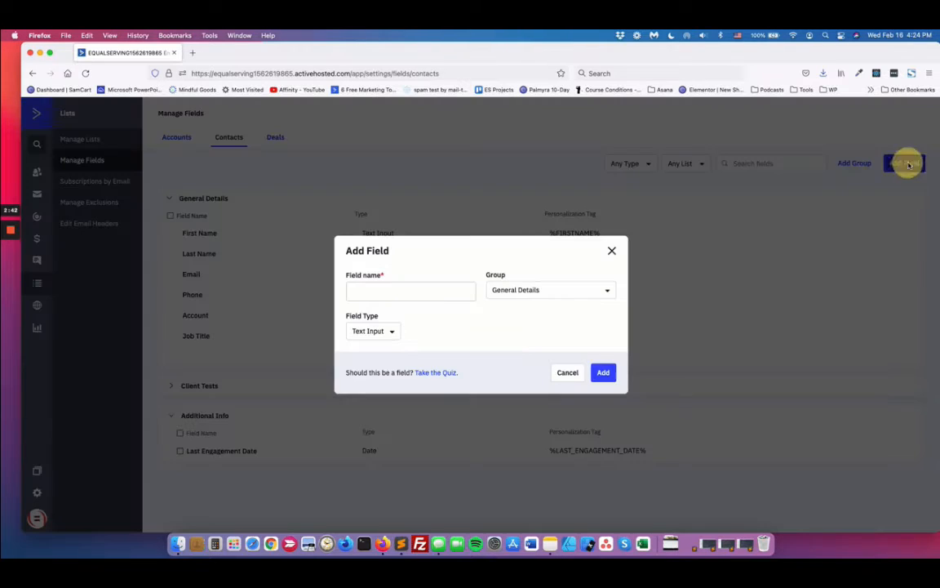
left_click(432, 288)
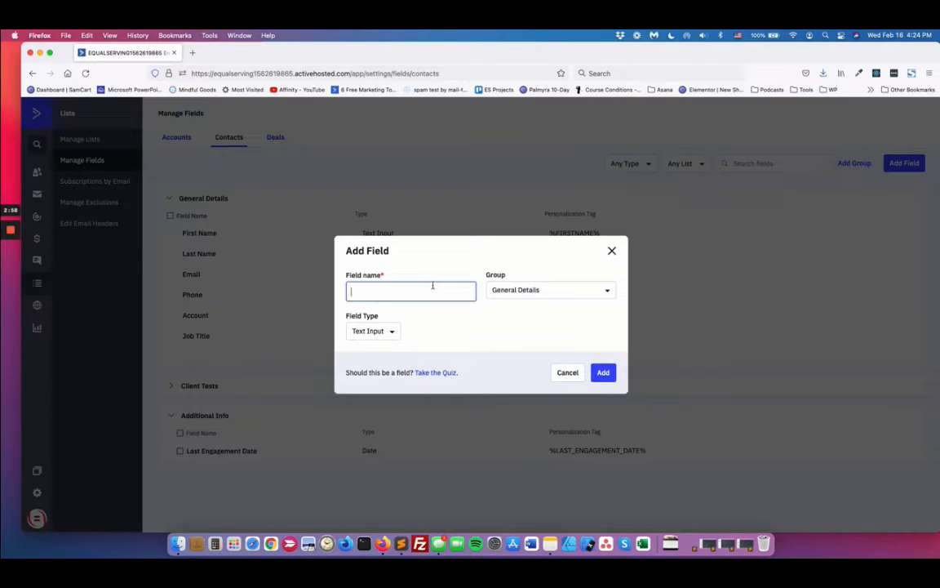
type("Asst Name")
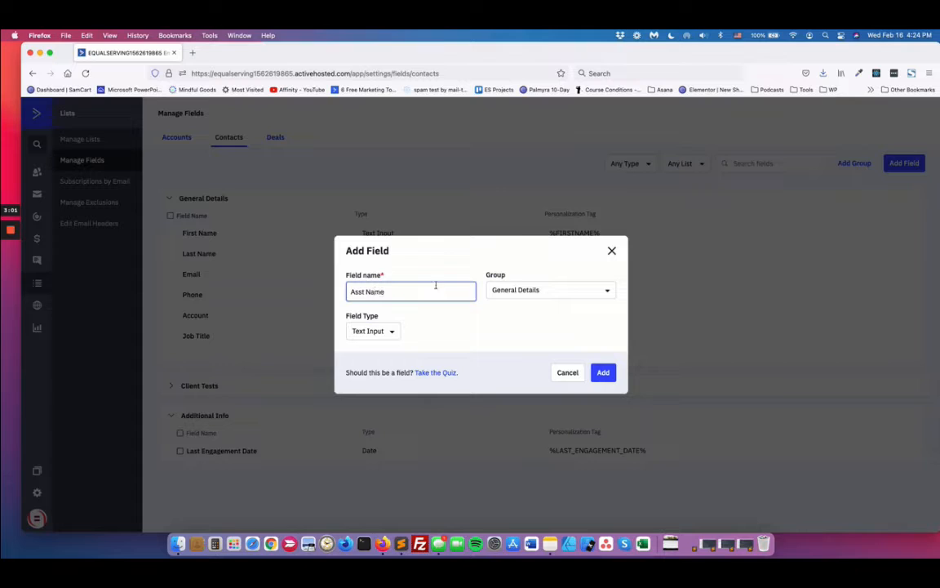
left_click(514, 290)
left_click(522, 331)
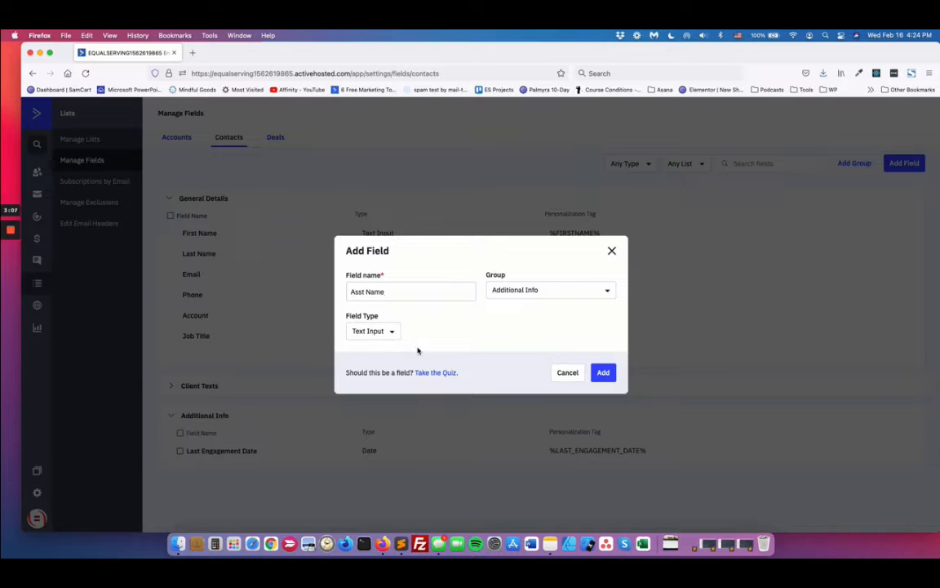
left_click(605, 374)
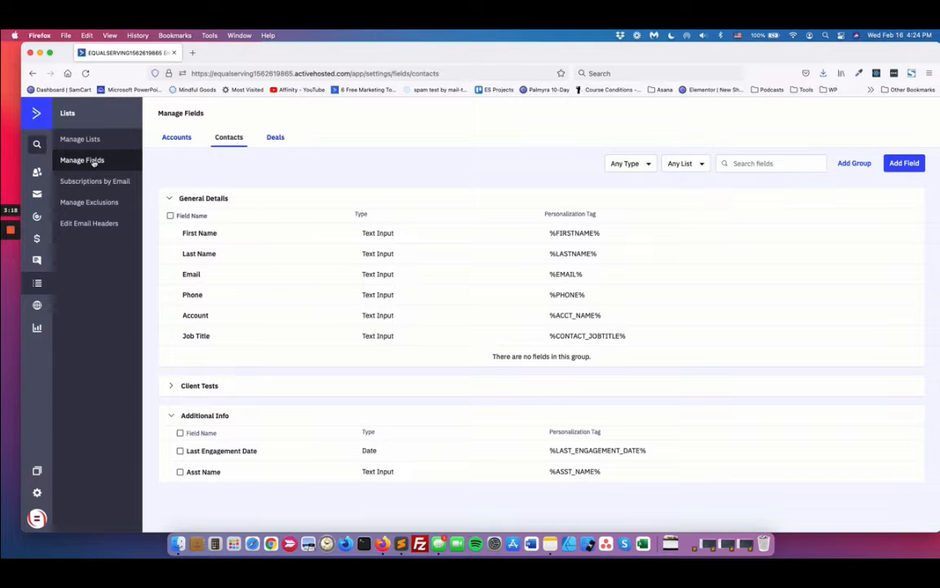
Step: Open the first contact in the contacts list and expand its Additional Info group with empty fields shown
left_click(37, 172)
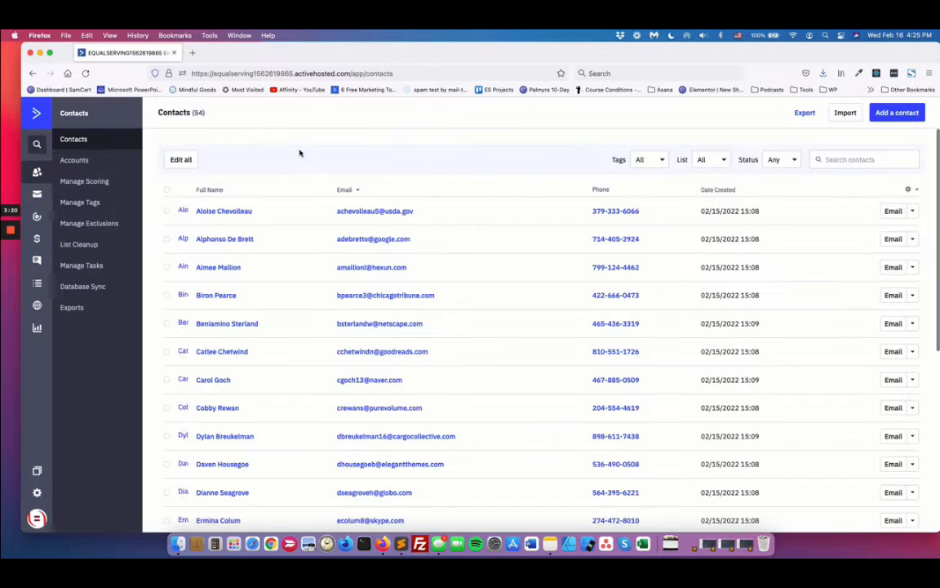
left_click(201, 211)
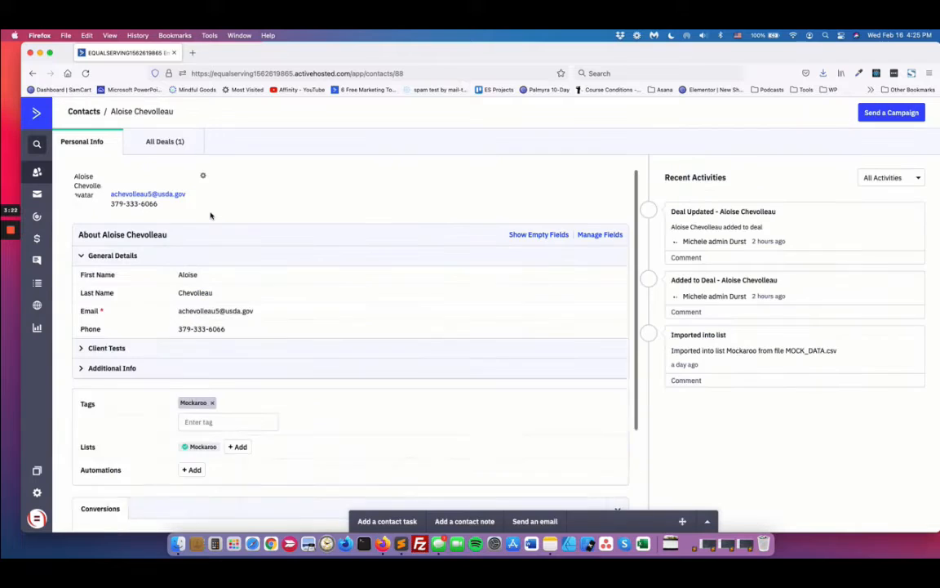
scroll(380, 235, "down", 1)
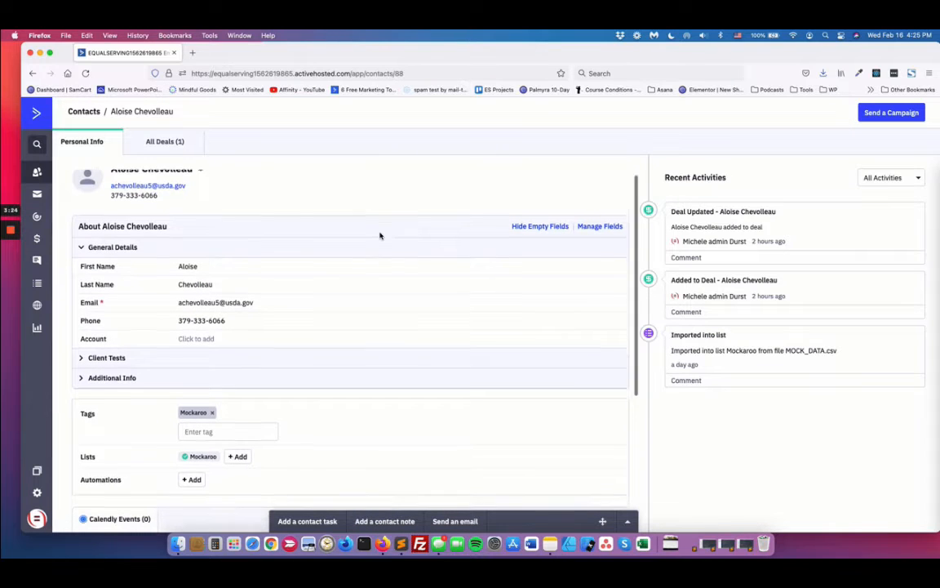
left_click(109, 368)
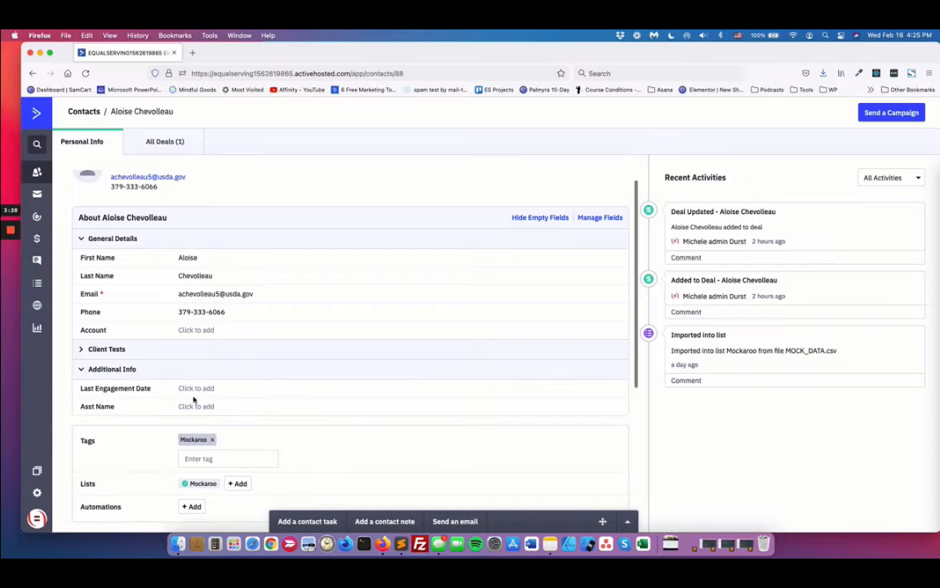
left_click(106, 368)
left_click(108, 369)
Step: Open the contact's Asst Name field for editing, and check the Client Tests fields with Additional Info collapsed
left_click(198, 406)
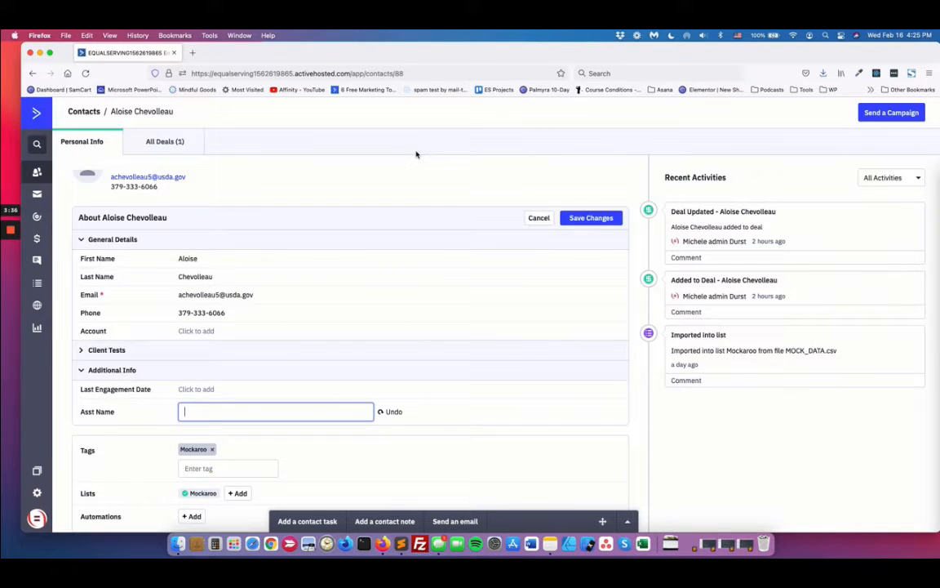
left_click(403, 175)
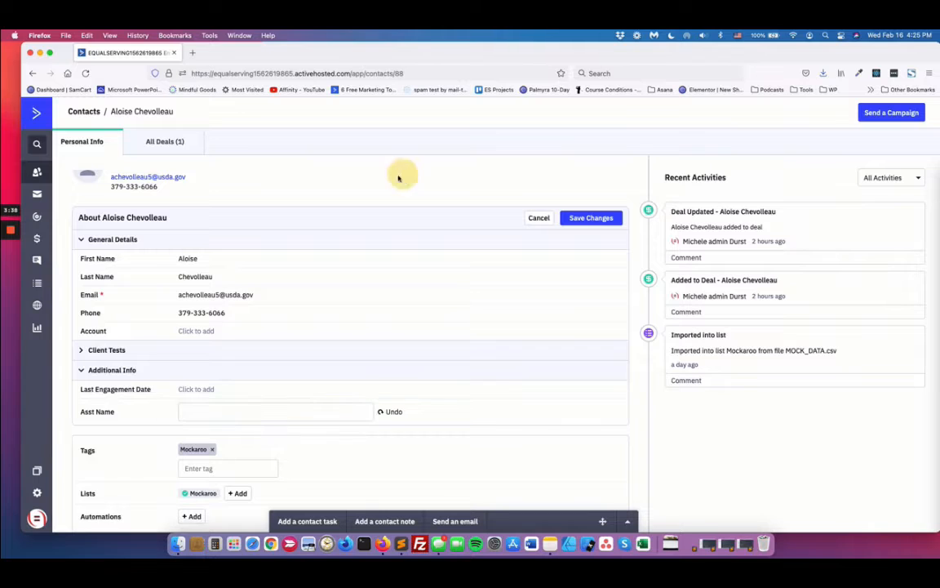
left_click(82, 370)
left_click(81, 350)
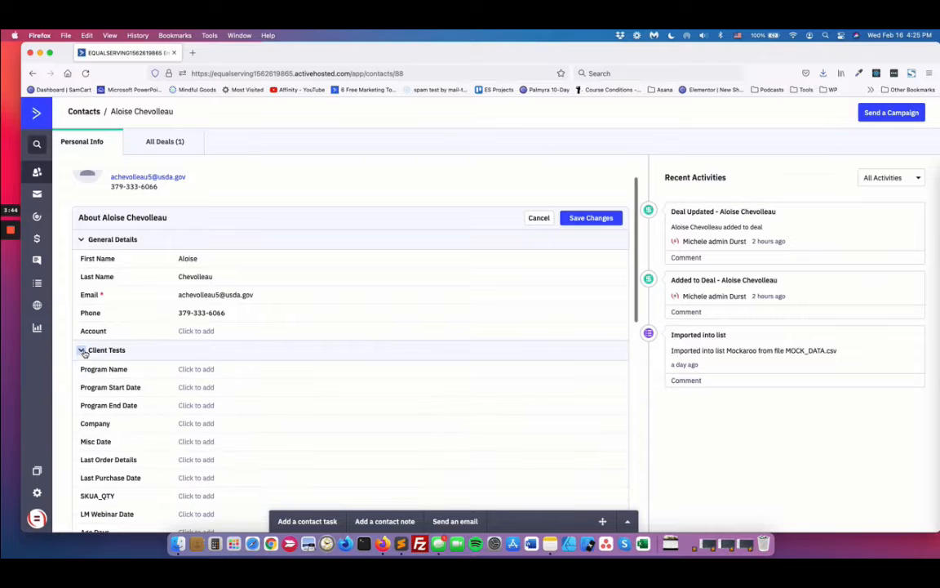
left_click(84, 352)
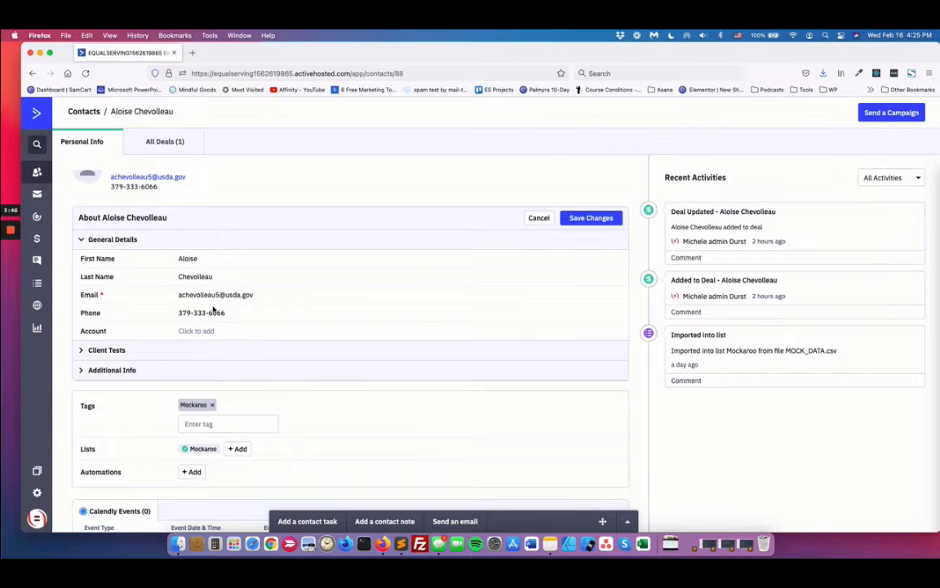
scroll(213, 309, "down", 3)
scroll(213, 308, "up", 3)
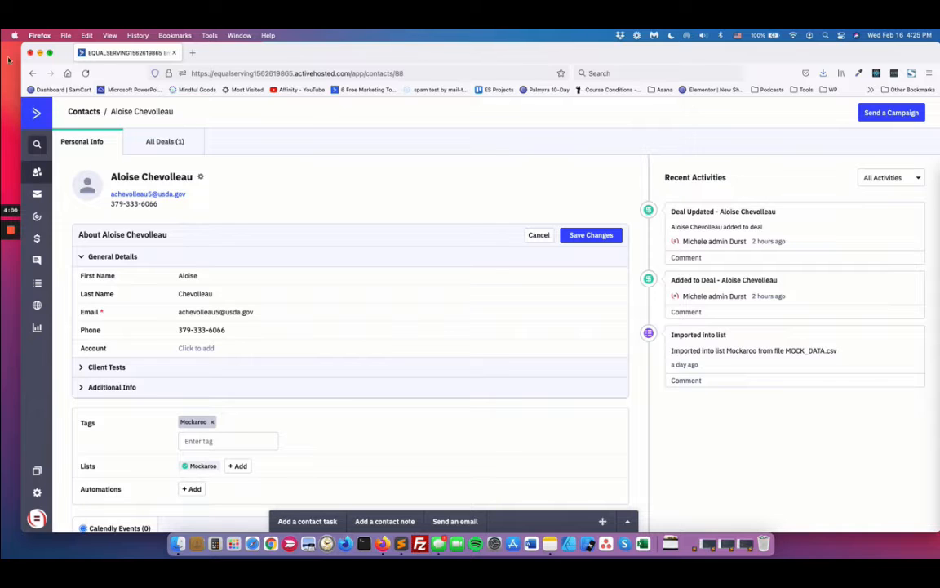
mouse_move(20, 221)
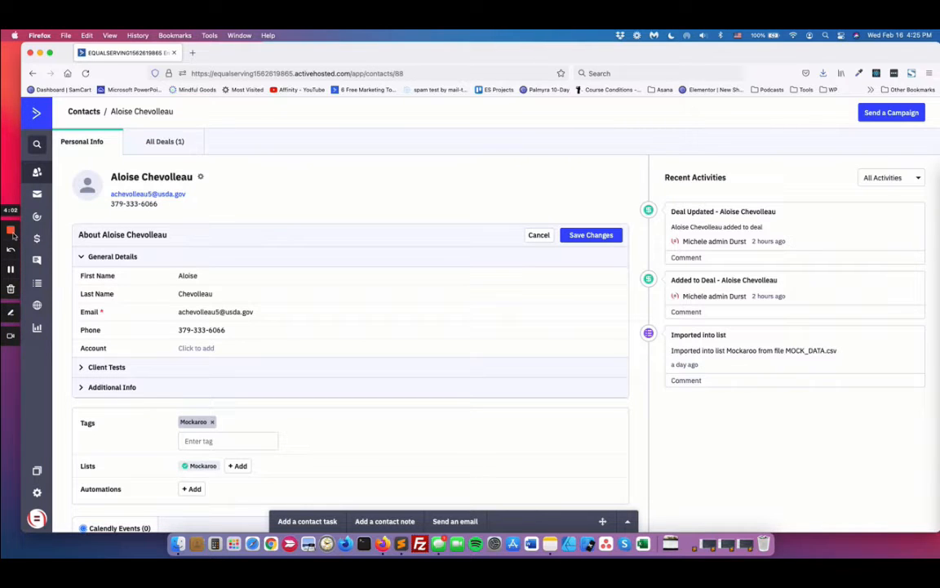
left_click(12, 235)
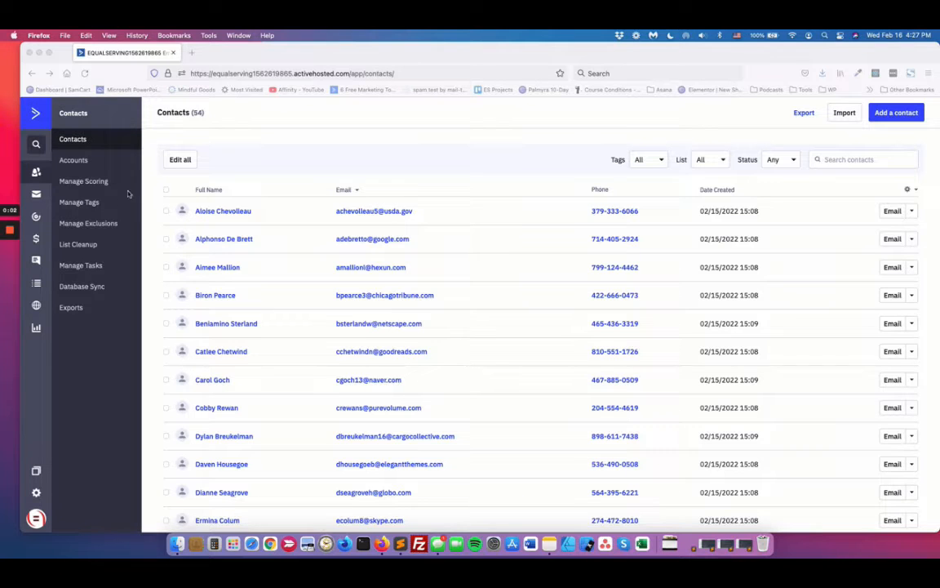
Step: Add four tags on the Manage Tags page, including "-Engaged" and "-Recent Activity", with the other two starting with an underscore
left_click(77, 204)
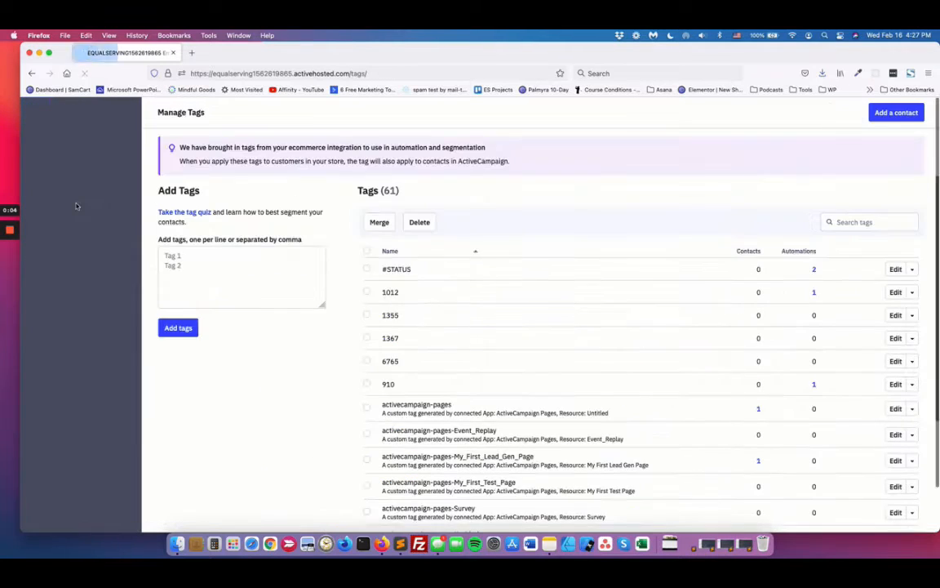
scroll(536, 296, "down", 8)
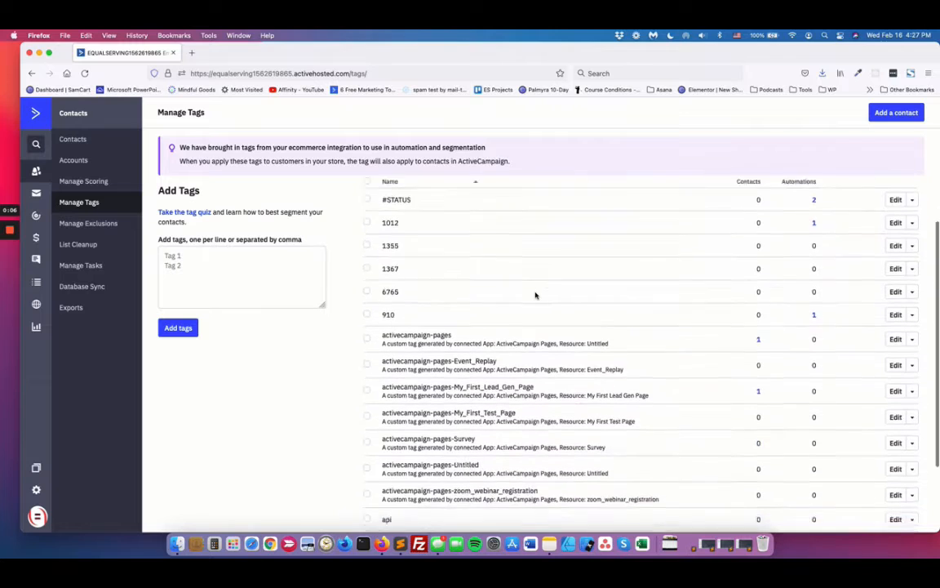
scroll(535, 295, "up", 4)
scroll(535, 295, "up", 3)
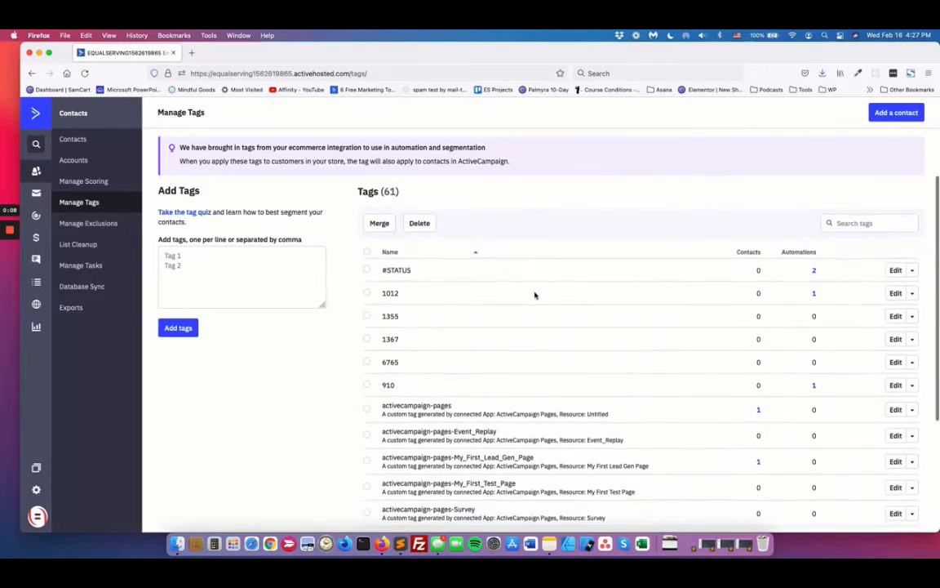
left_click(202, 262)
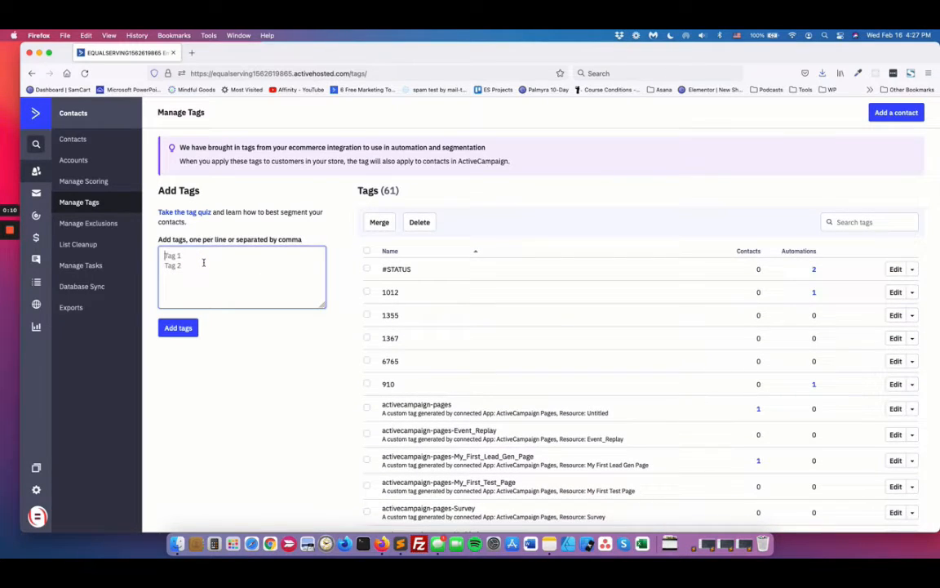
type("En")
type("-")
type("-")
type("_")
type("_")
left_click(181, 328)
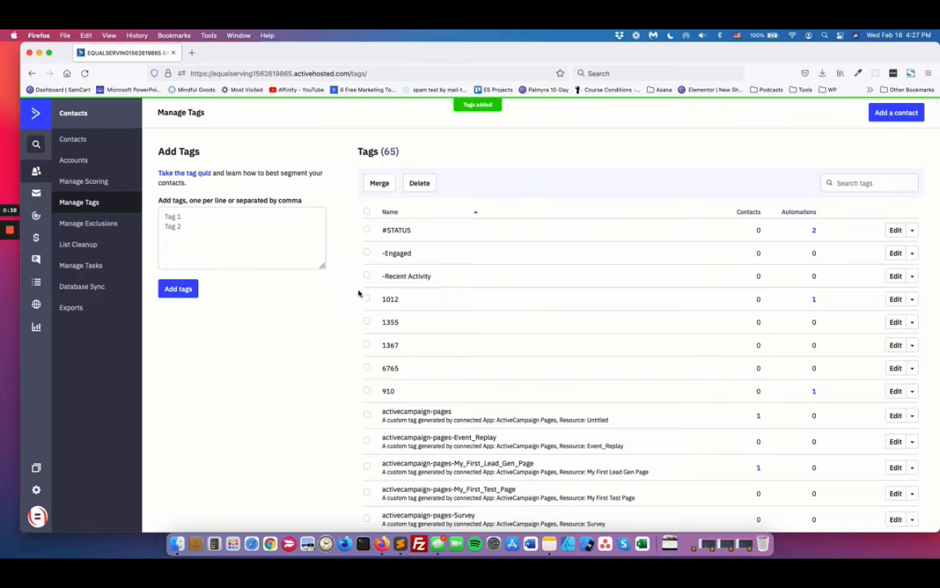
Step: Review the updated tag list and check which automations use the #STATUS tag
scroll(414, 266, "up", 1)
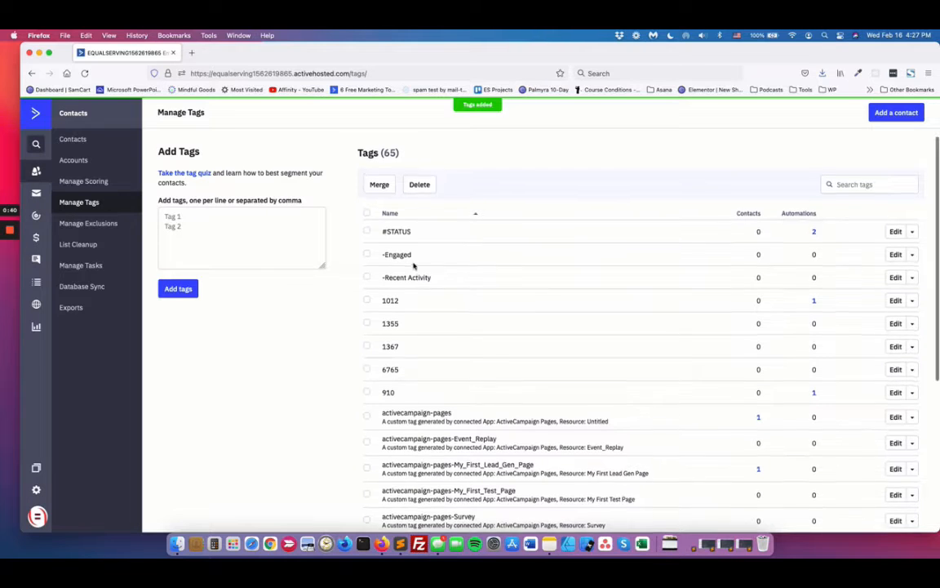
scroll(485, 396, "down", 1)
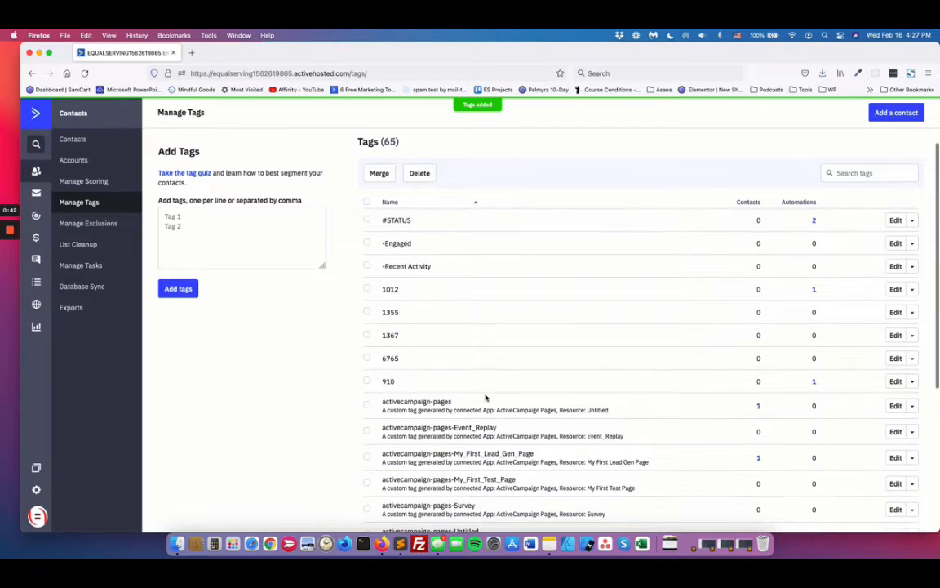
scroll(433, 221, "up", 1)
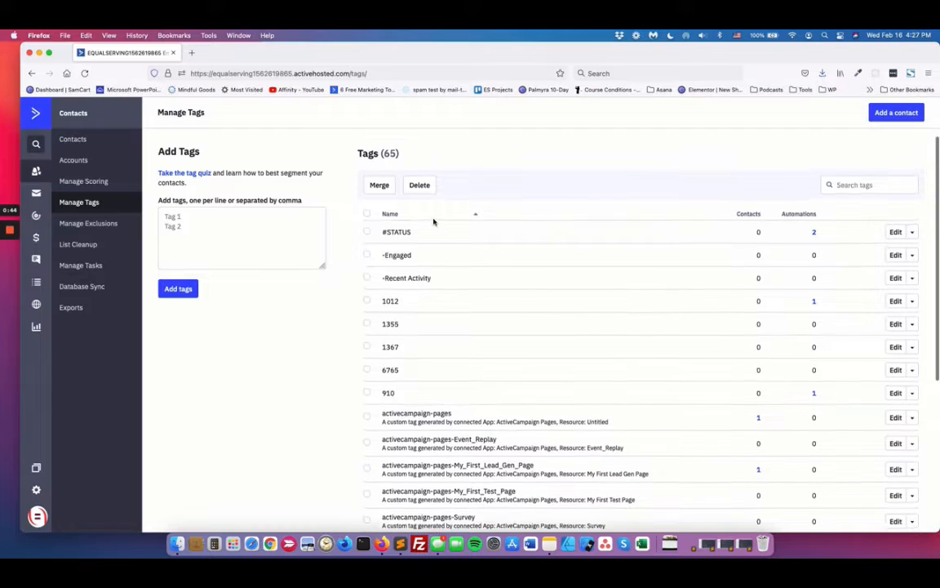
scroll(429, 241, "down", 1)
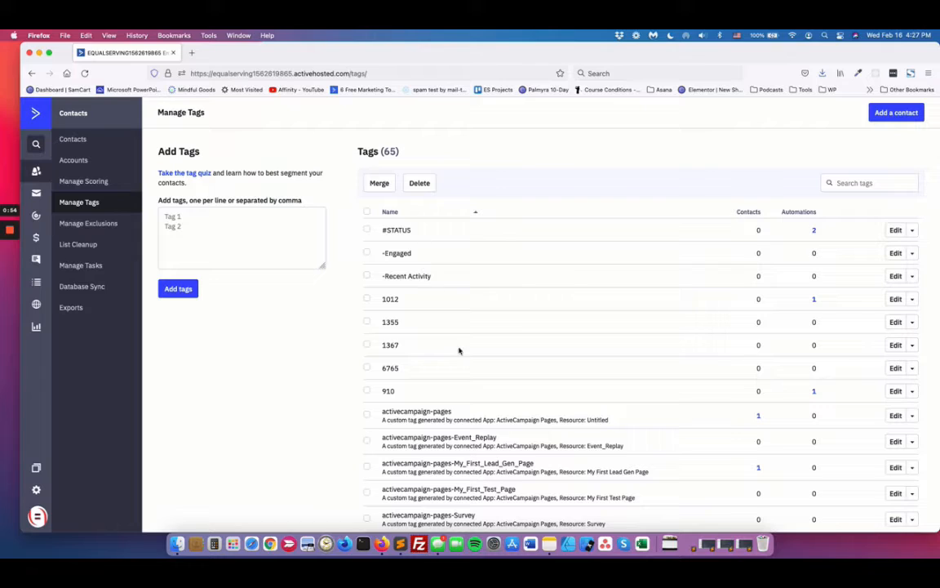
left_click(815, 231)
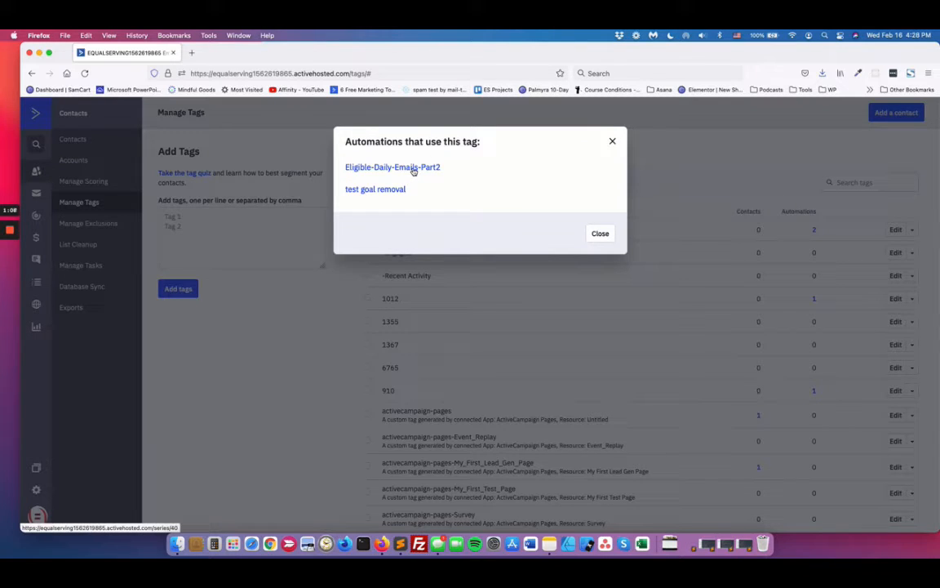
left_click(611, 141)
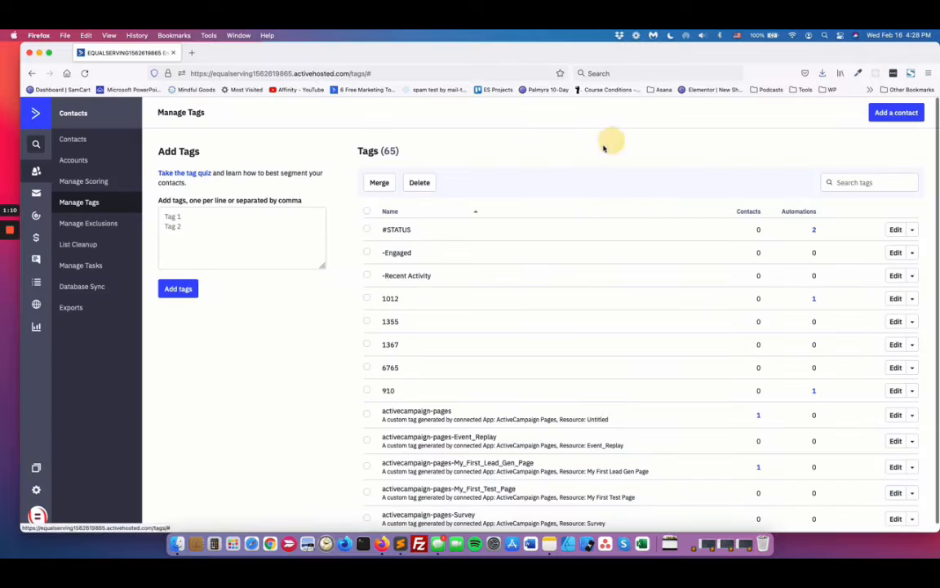
Step: View the contacts that carry the activecampaign-pages tag, and return to the tag list
scroll(467, 291, "down", 5)
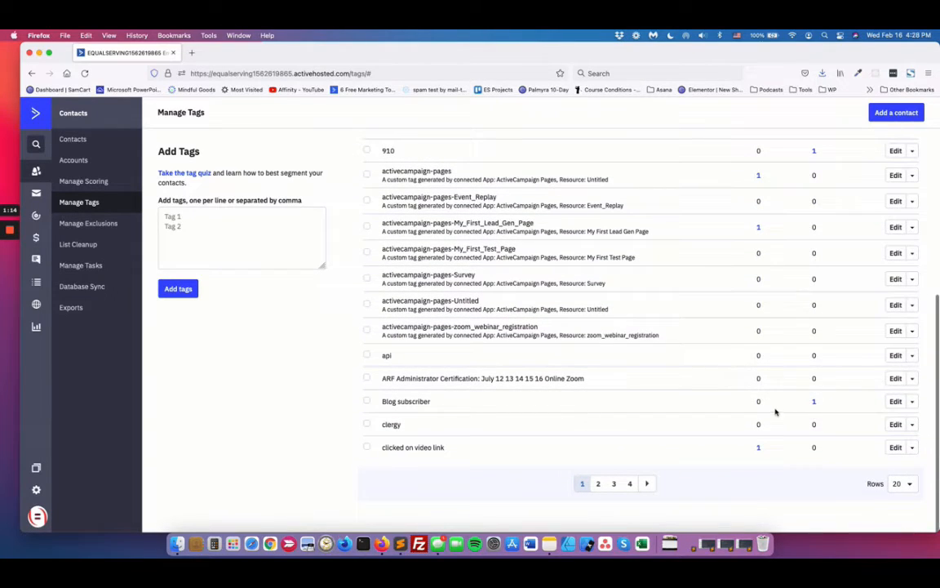
scroll(671, 382, "up", 5)
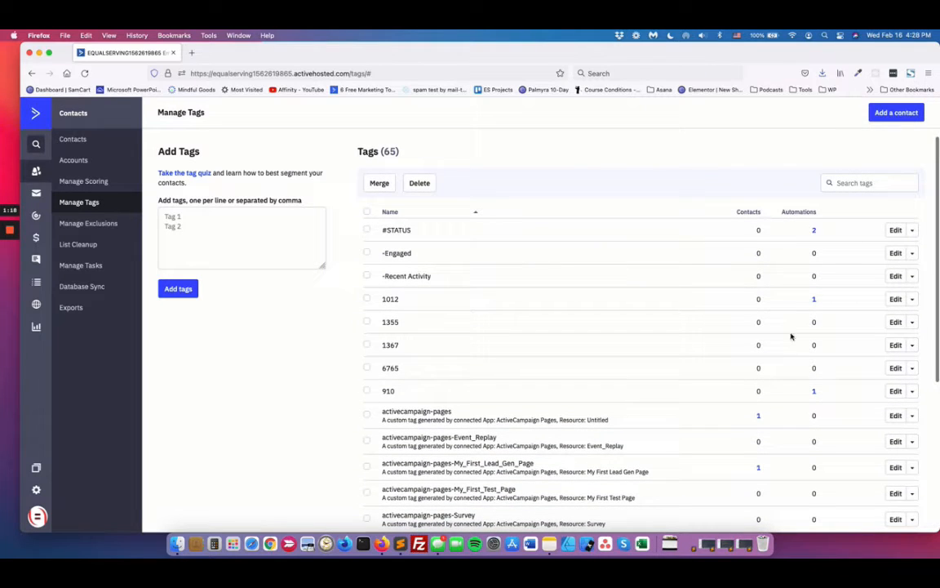
left_click(760, 417)
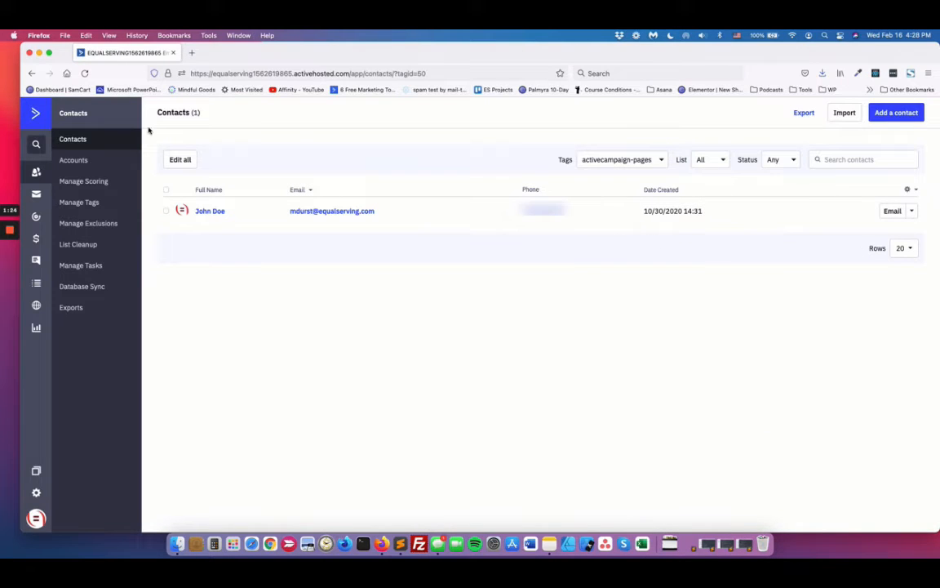
left_click(32, 74)
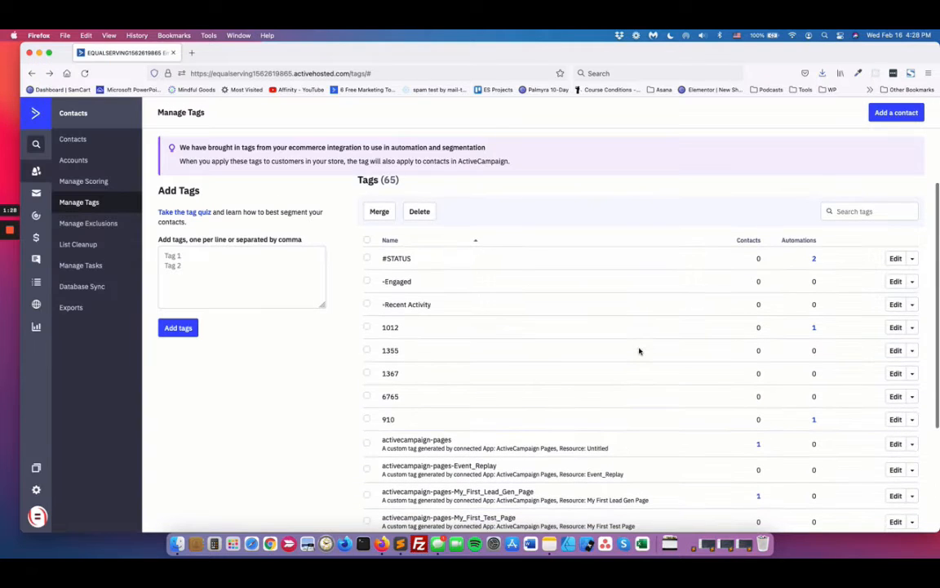
Step: Examine the Eligible-Daily-Emails-Part2 automation that uses the #STATUS tag in a separate browser tab, and close that tab
left_click(813, 253)
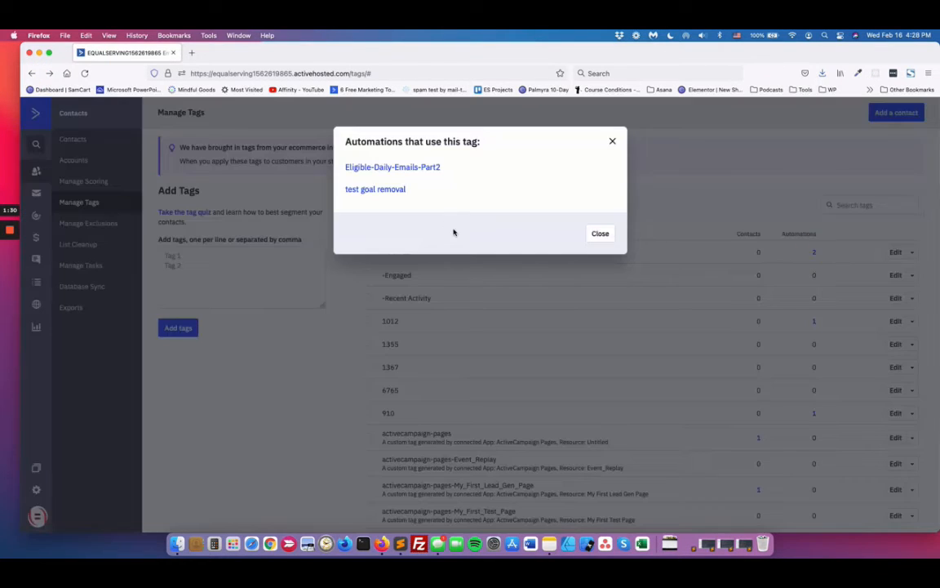
right_click(396, 167)
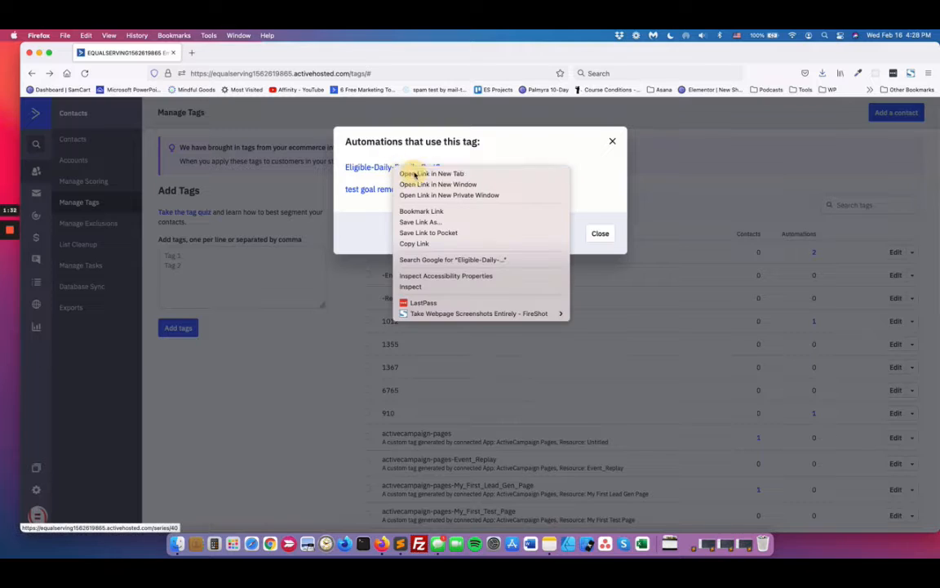
left_click(431, 174)
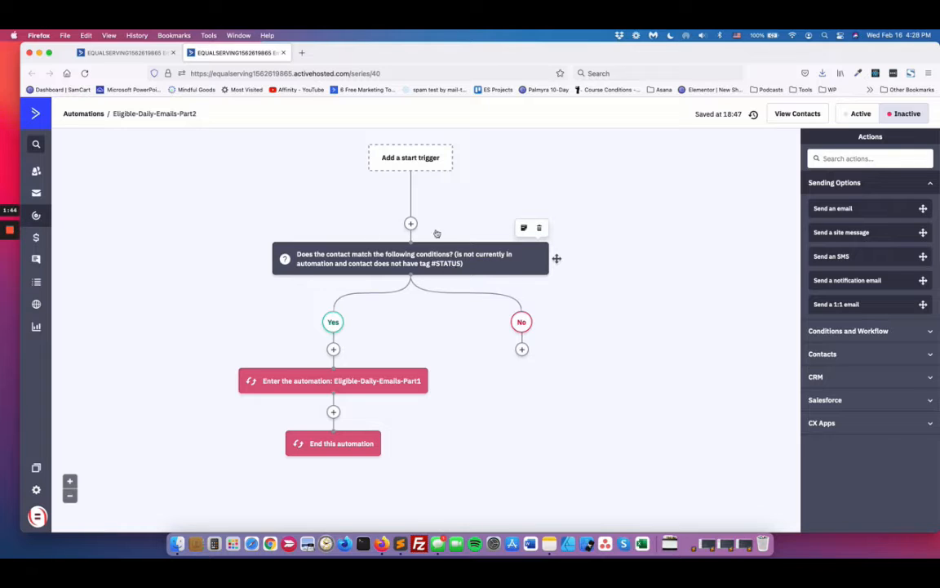
left_click(283, 54)
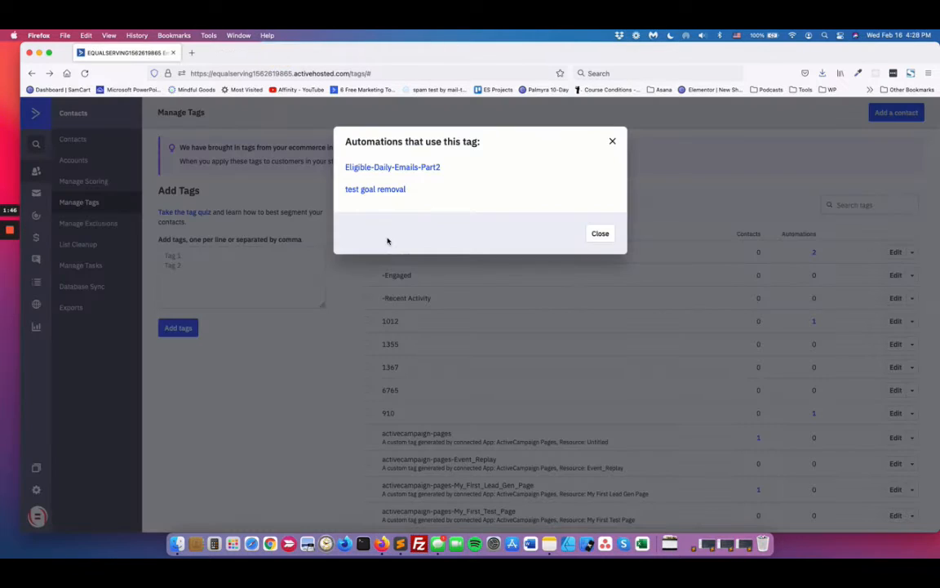
Step: Examine the "test goal removal" automation in a separate tab, including its Email Verified goal conditions, and return to the tag list
right_click(381, 190)
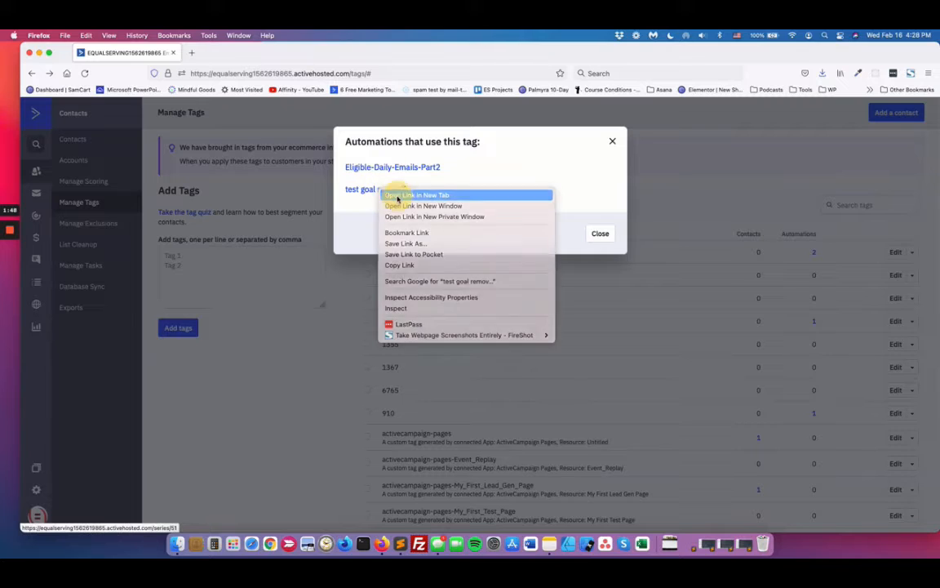
left_click(397, 196)
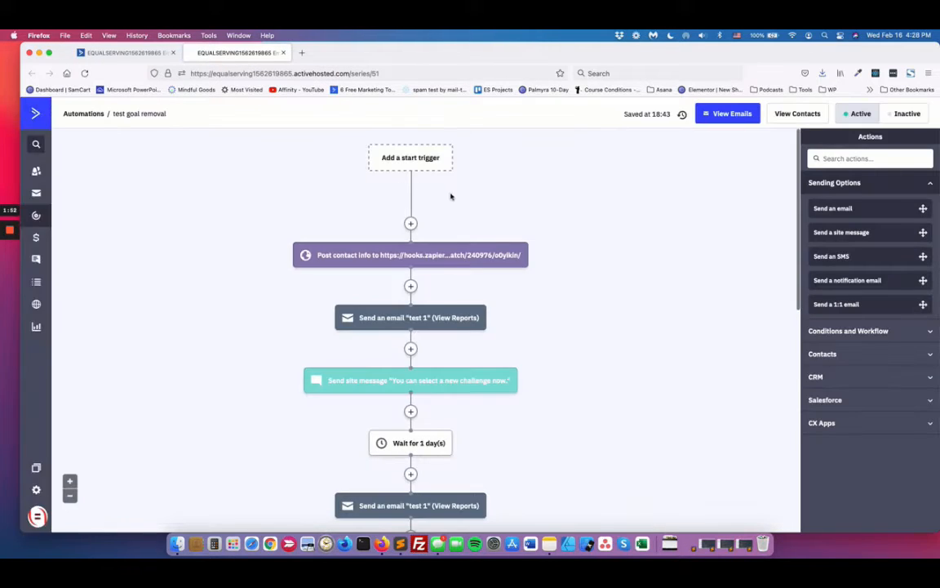
scroll(499, 228, "down", 3)
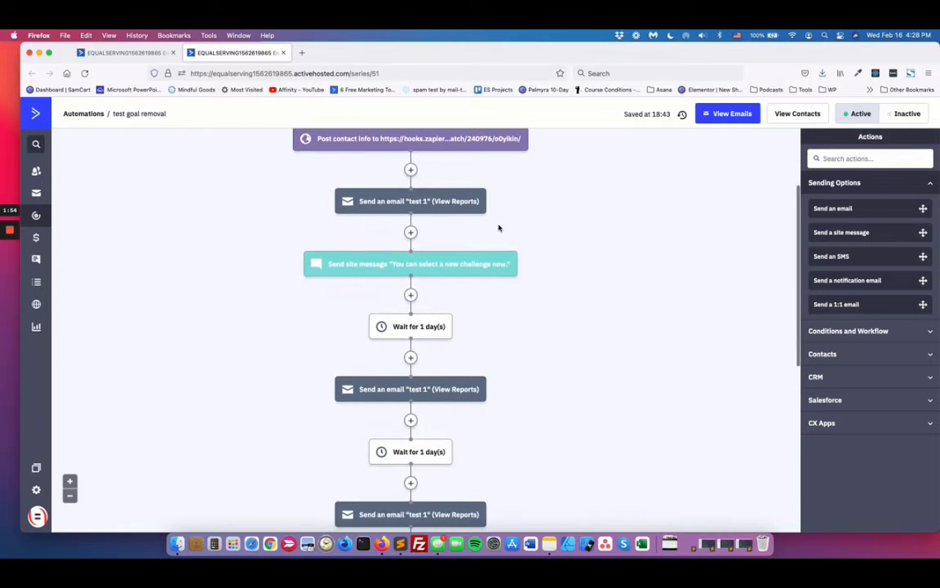
scroll(499, 227, "up", 3)
scroll(499, 227, "down", 6)
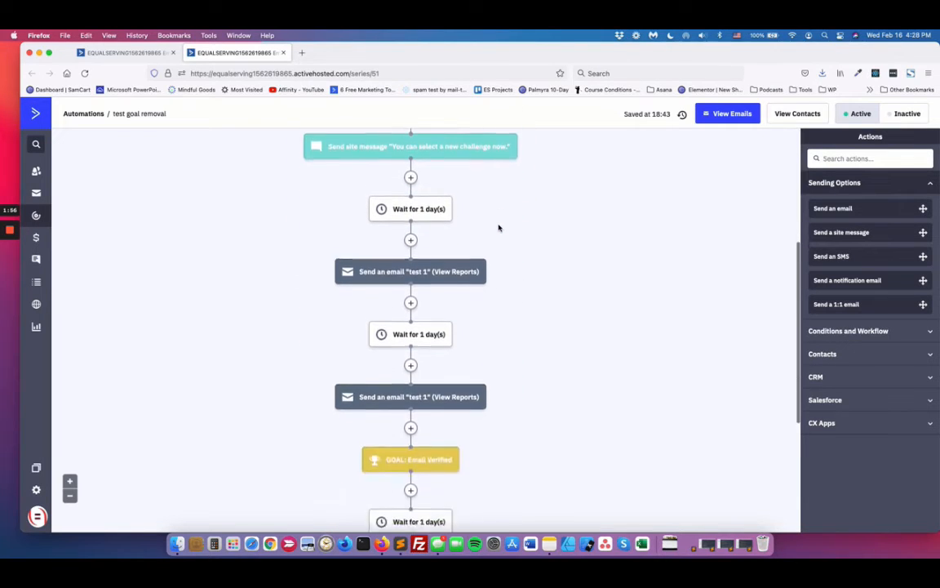
scroll(499, 228, "down", 6)
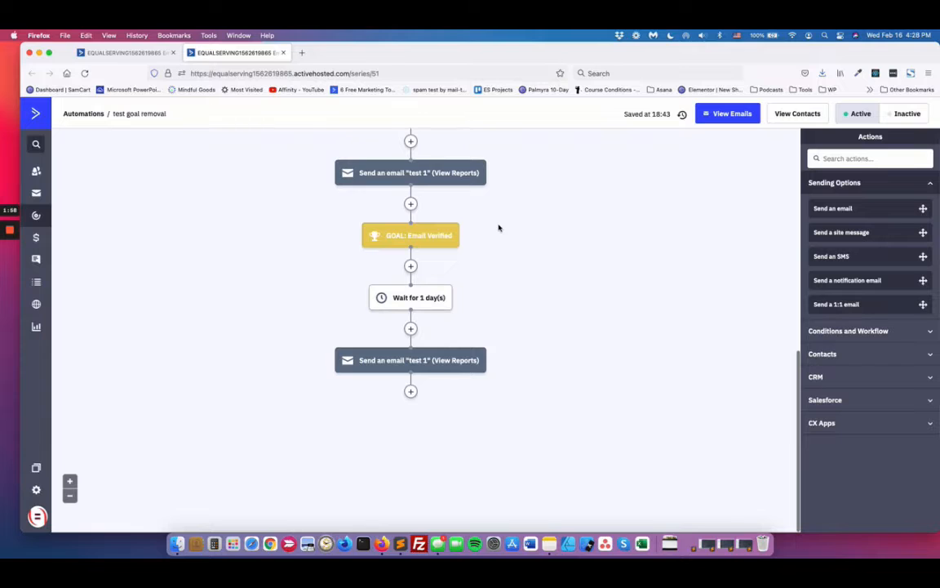
left_click(417, 237)
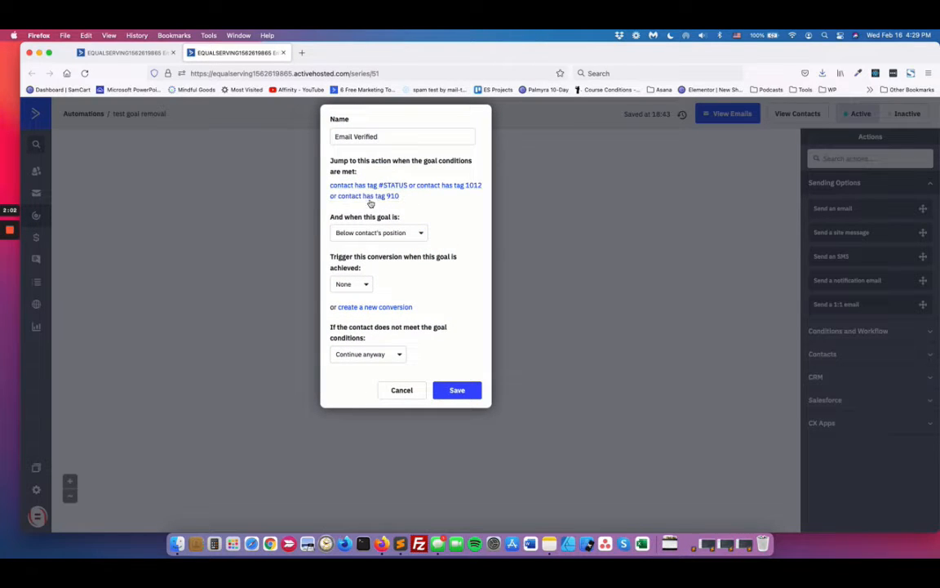
left_click(402, 390)
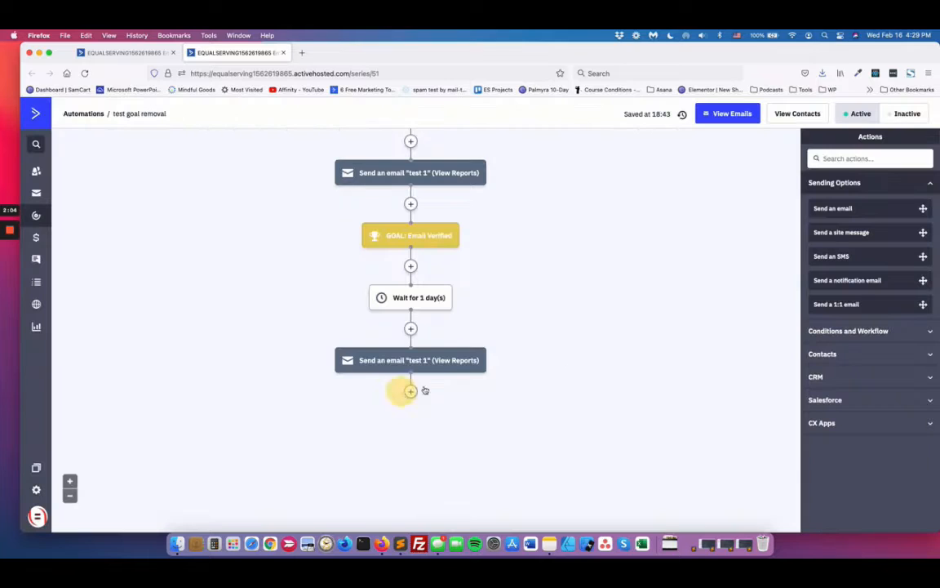
scroll(560, 360, "up", 3)
scroll(561, 361, "up", 5)
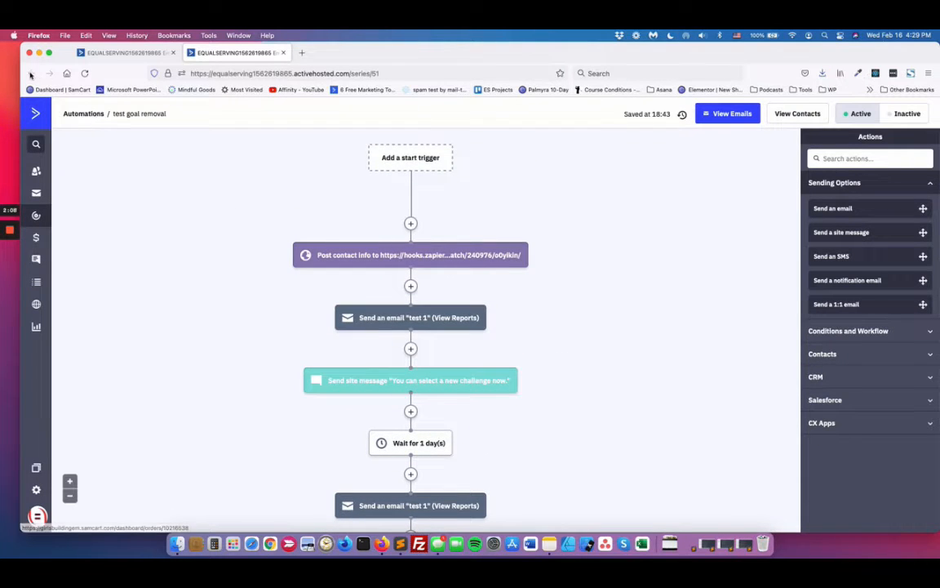
left_click(282, 52)
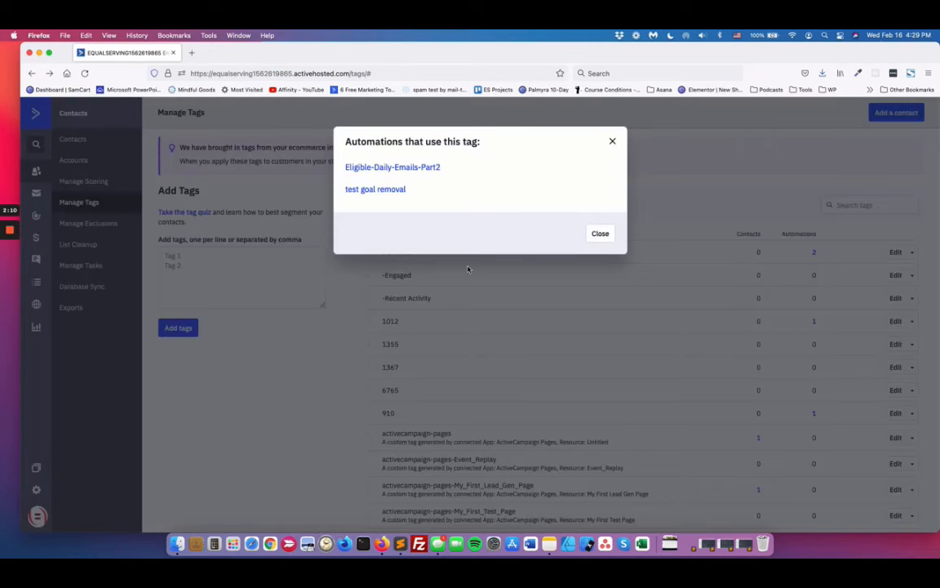
left_click(612, 141)
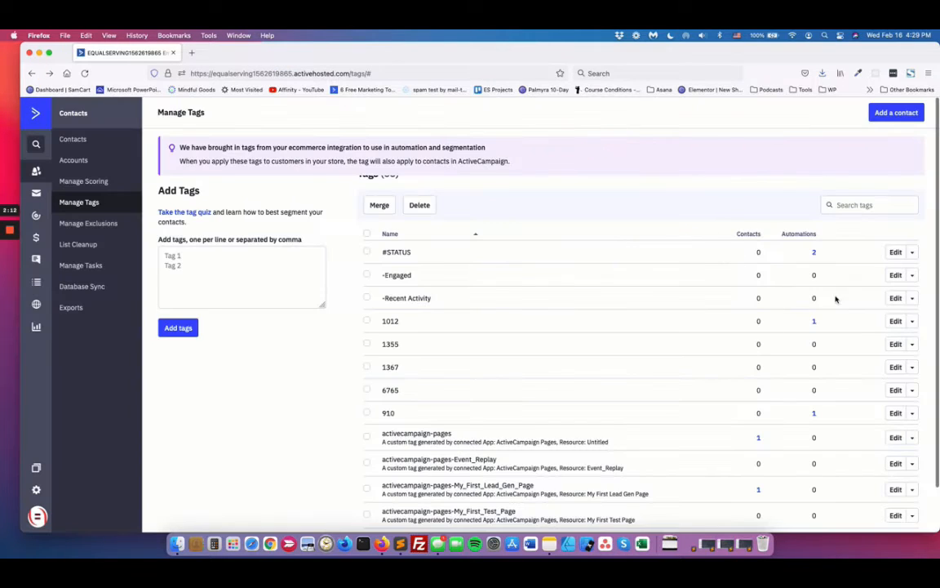
scroll(525, 378, "down", 3)
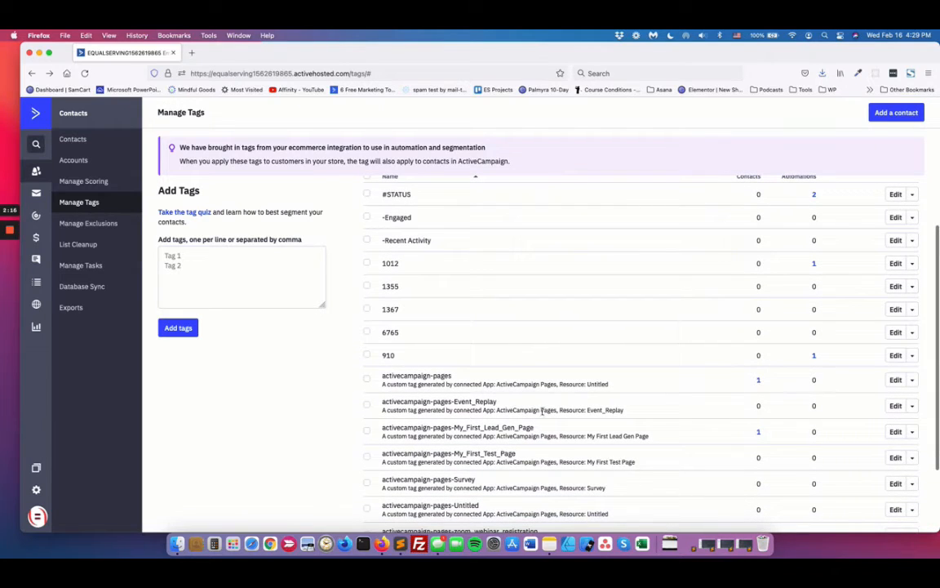
scroll(541, 410, "down", 7)
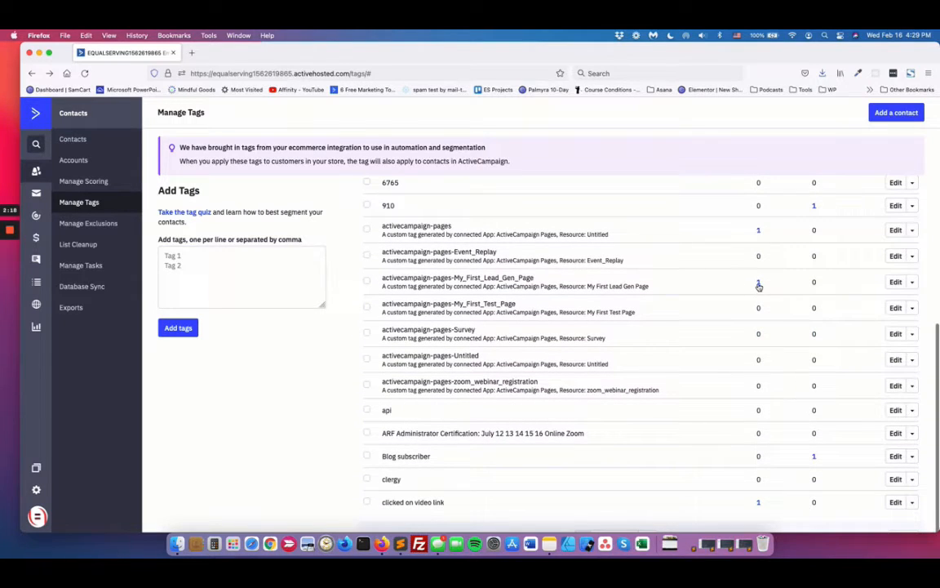
scroll(758, 282, "up", 10)
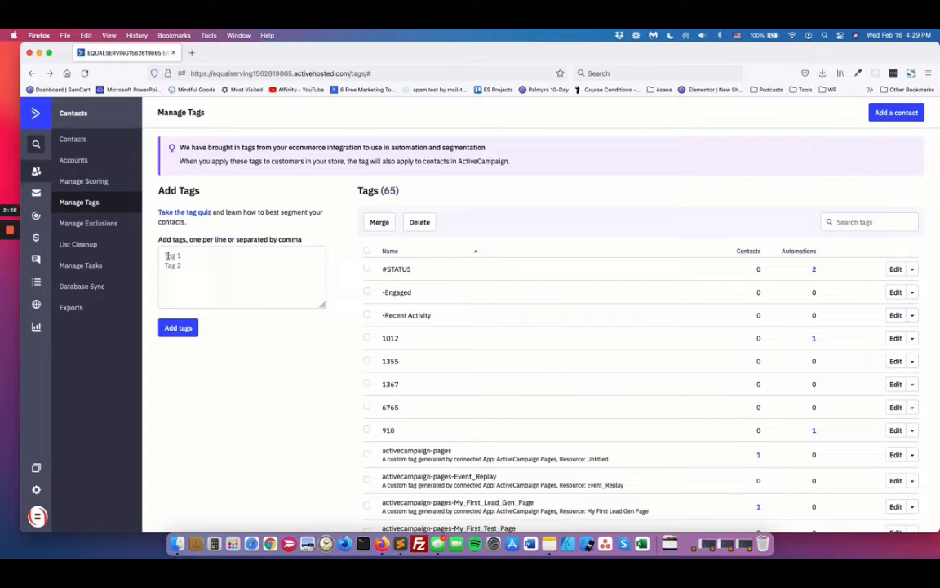
Step: Browse the available recipes for creating an automation, including the points and engagement ones, and close the recipe list without choosing any
left_click(36, 214)
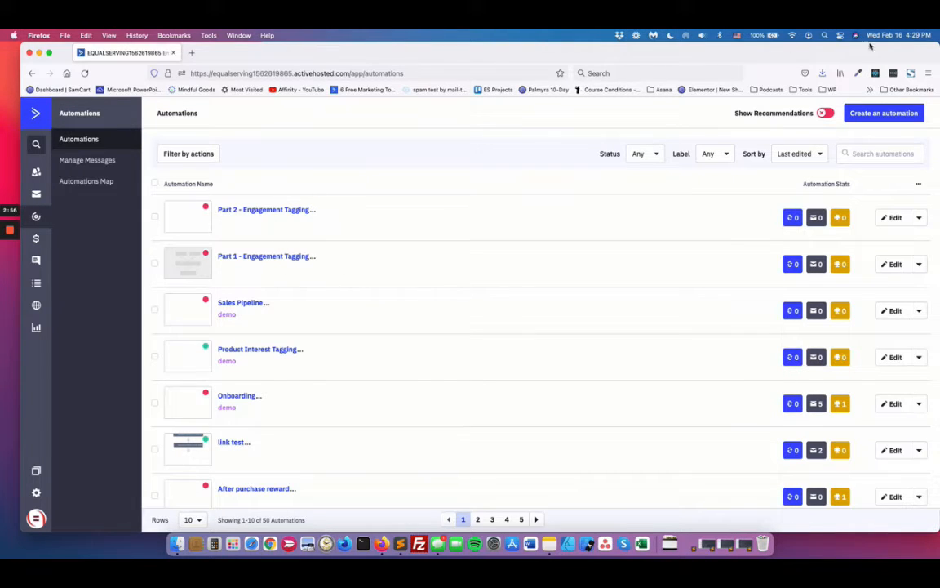
left_click(879, 114)
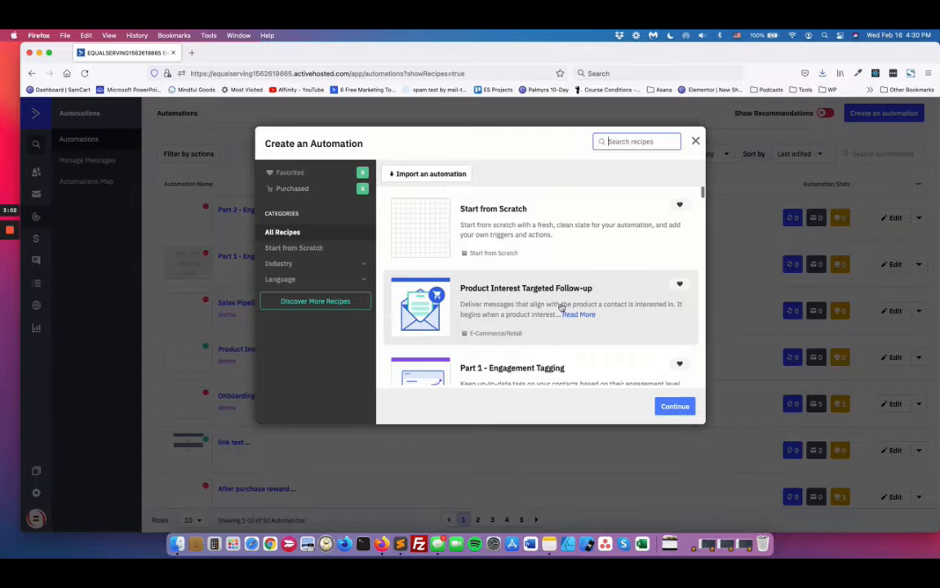
scroll(563, 310, "down", 10)
scroll(561, 307, "down", 6)
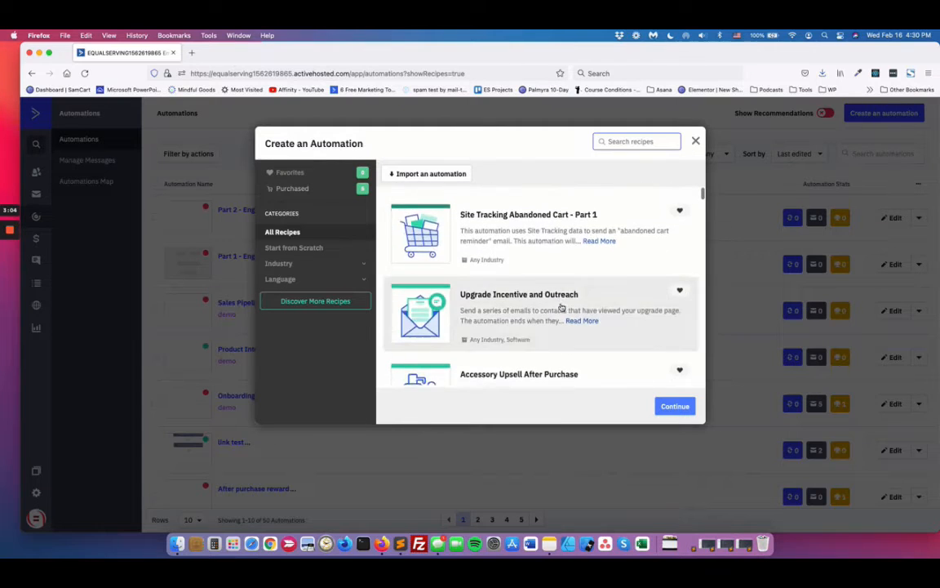
scroll(562, 307, "down", 6)
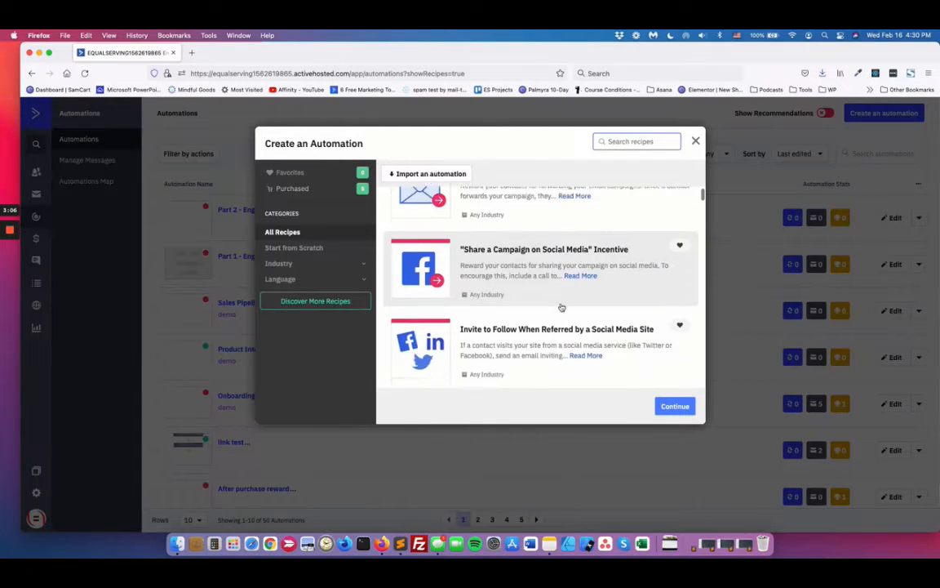
scroll(561, 307, "down", 4)
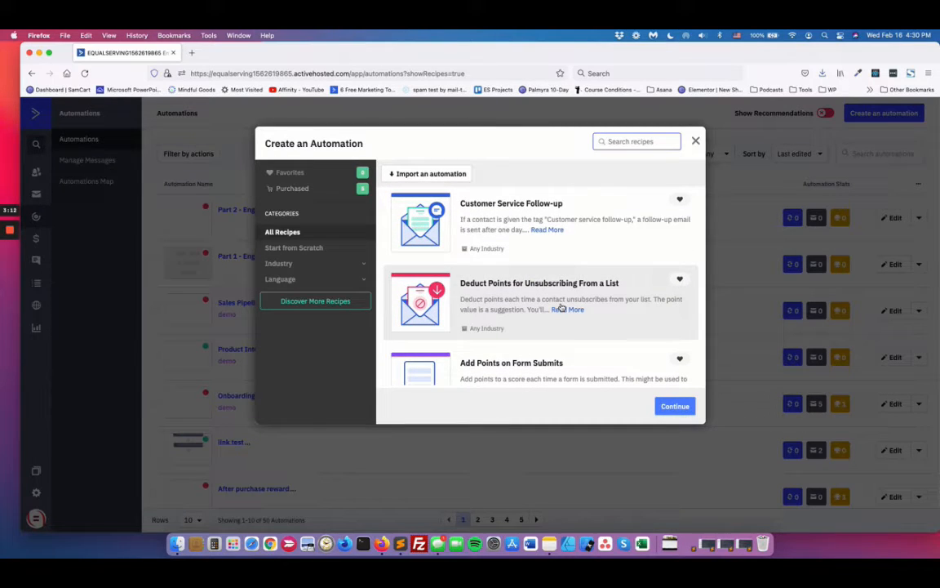
scroll(562, 307, "down", 5)
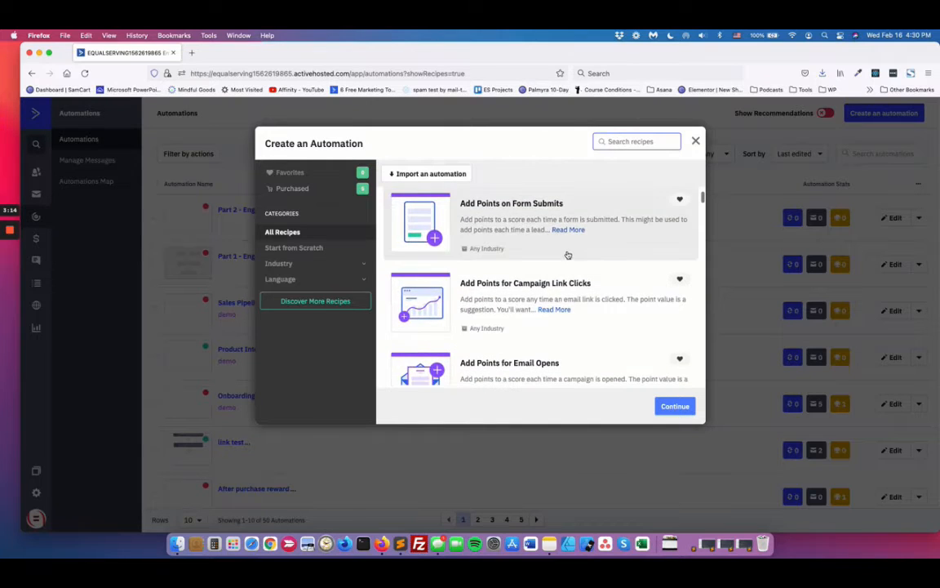
scroll(567, 254, "down", 3)
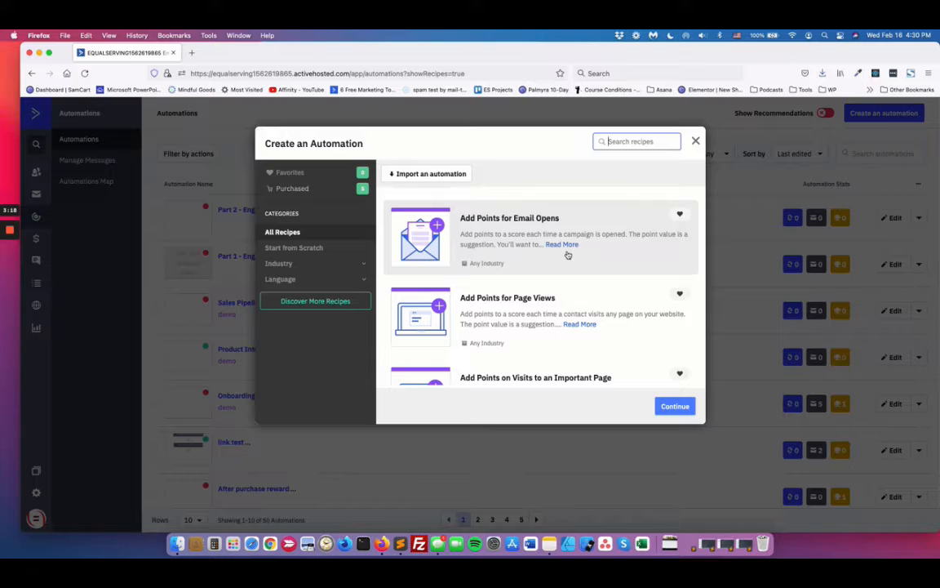
scroll(568, 255, "up", 10)
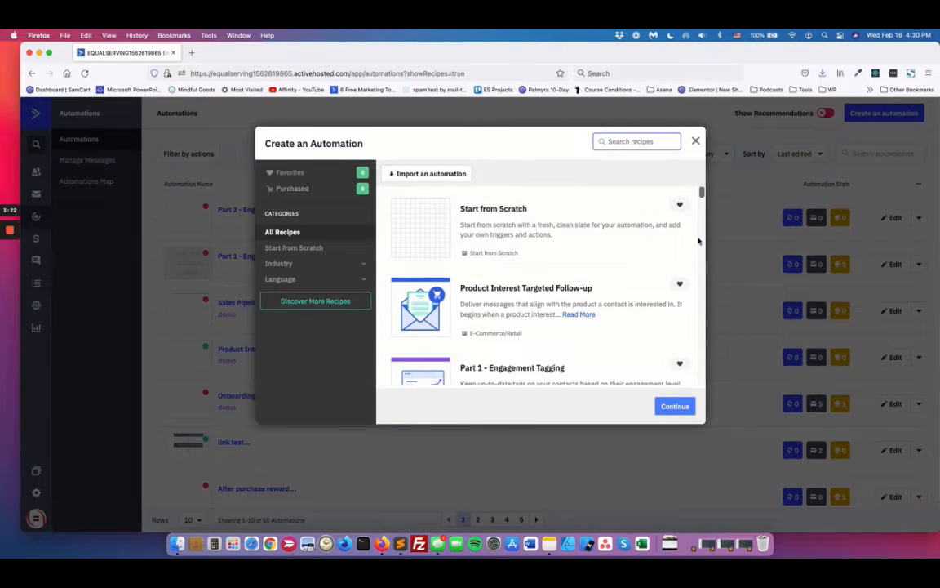
left_click(695, 142)
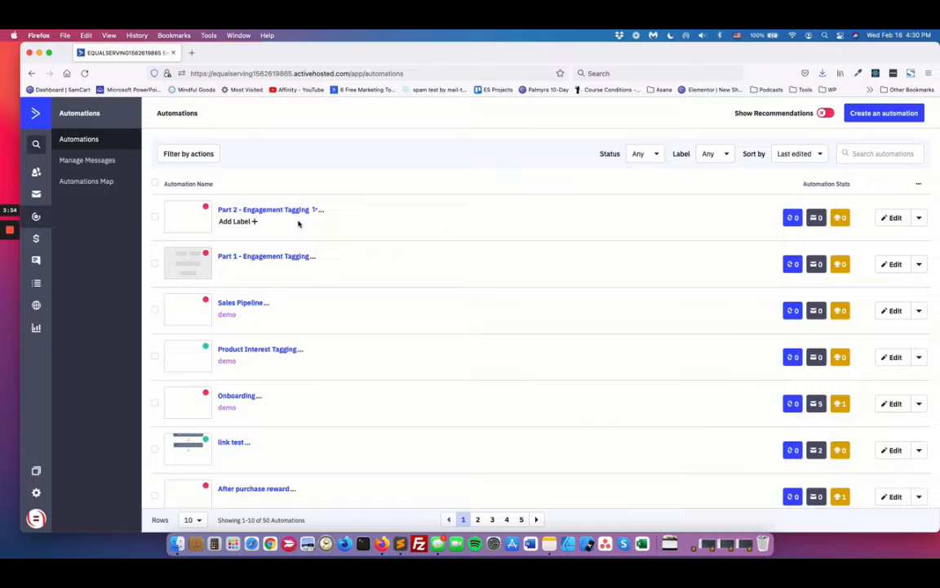
Step: Open the Part 1 - Engagement Tagging automation and examine its opening tag actions through the 7-day wait
left_click(260, 257)
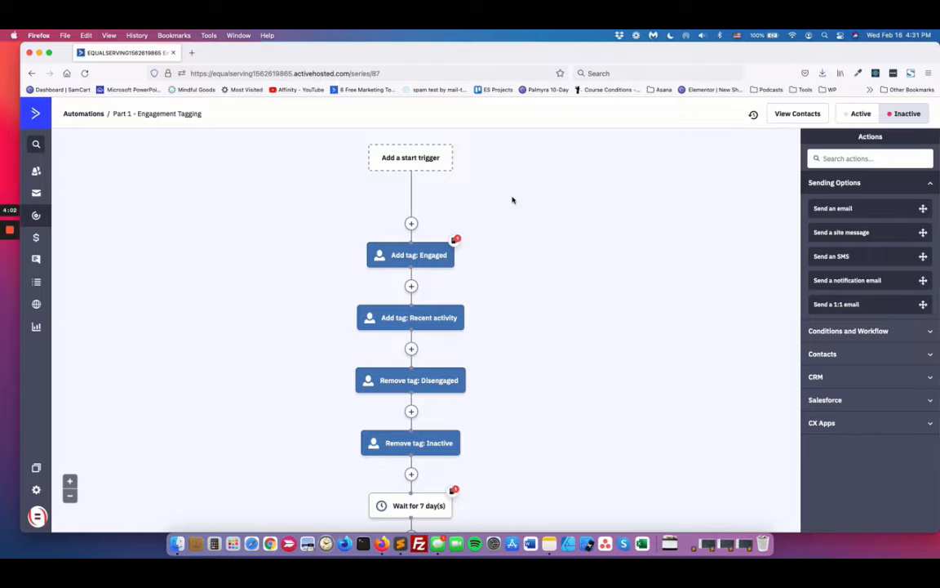
scroll(515, 214, "down", 1)
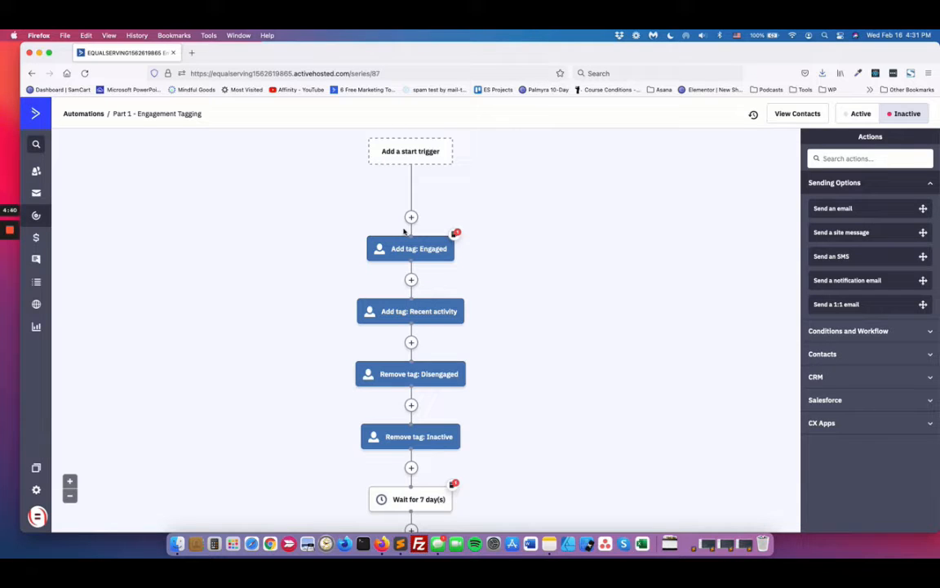
mouse_move(383, 306)
mouse_move(441, 255)
scroll(489, 342, "down", 1)
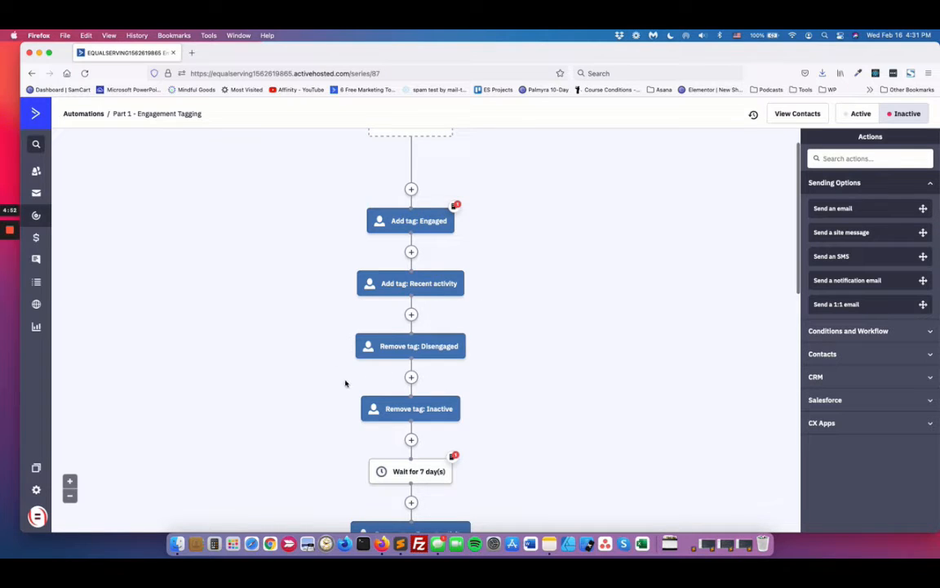
mouse_move(458, 424)
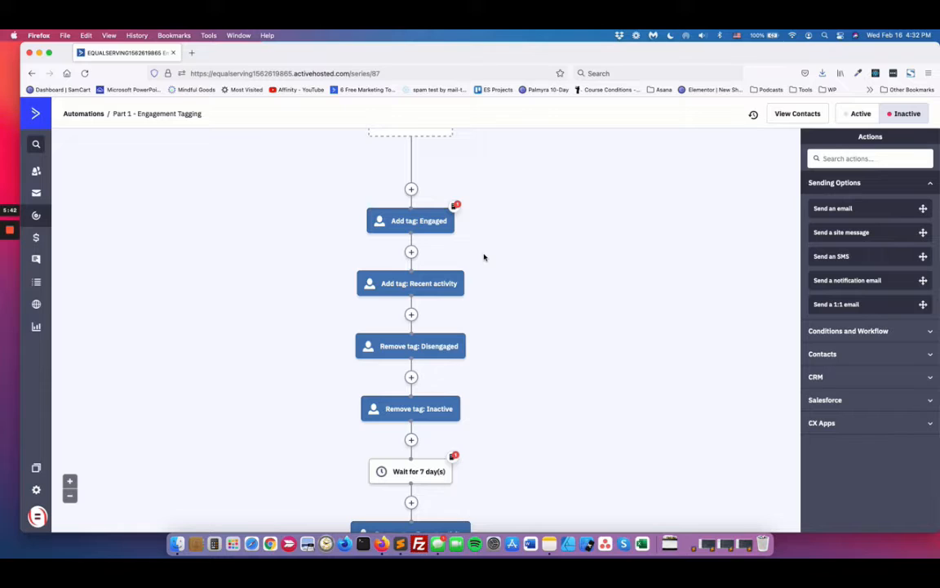
scroll(483, 257, "down", 3)
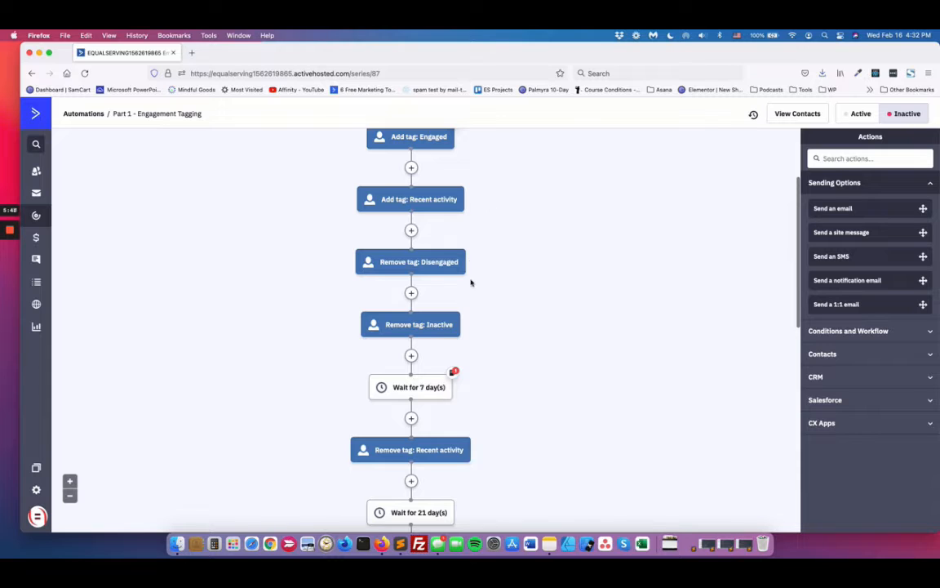
scroll(418, 353, "down", 2)
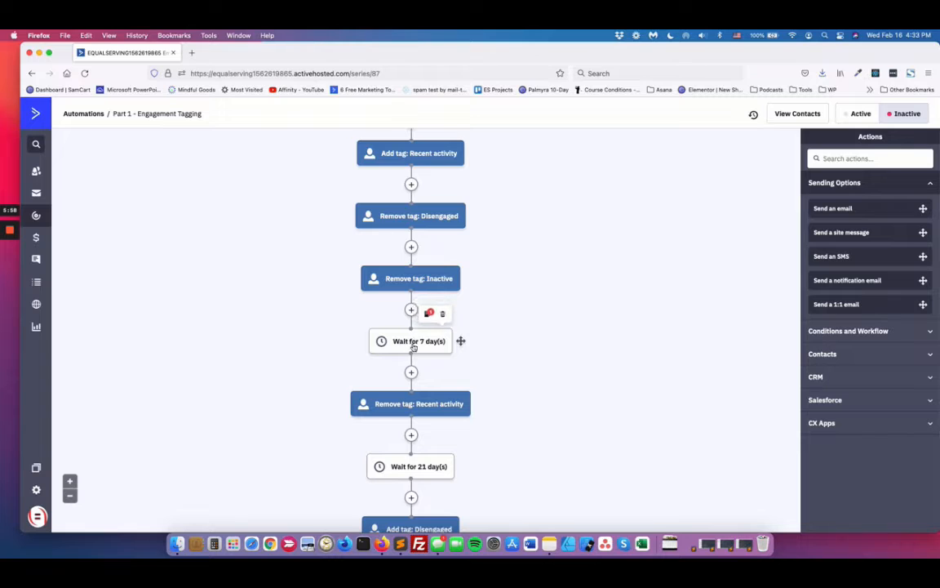
mouse_move(417, 351)
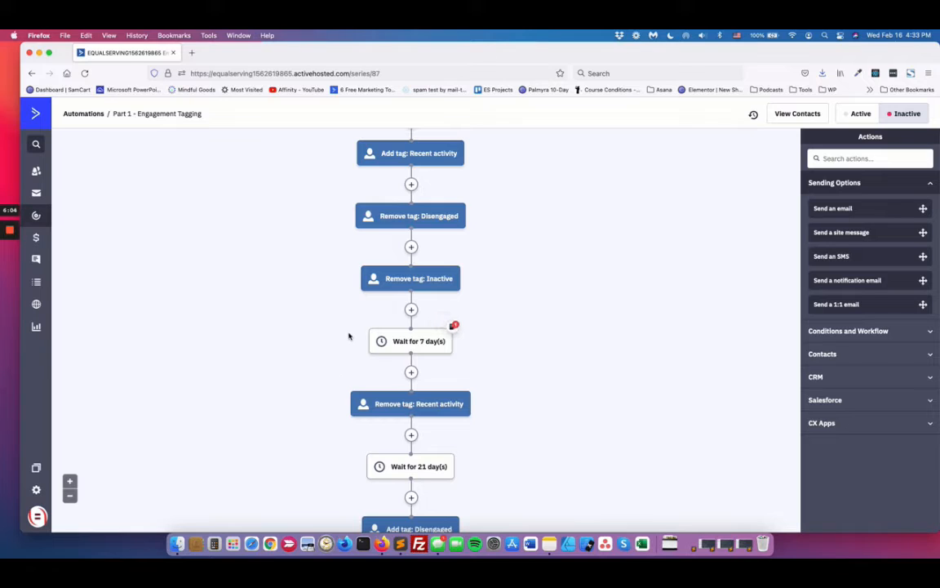
scroll(383, 242, "up", 1)
scroll(383, 242, "up", 3)
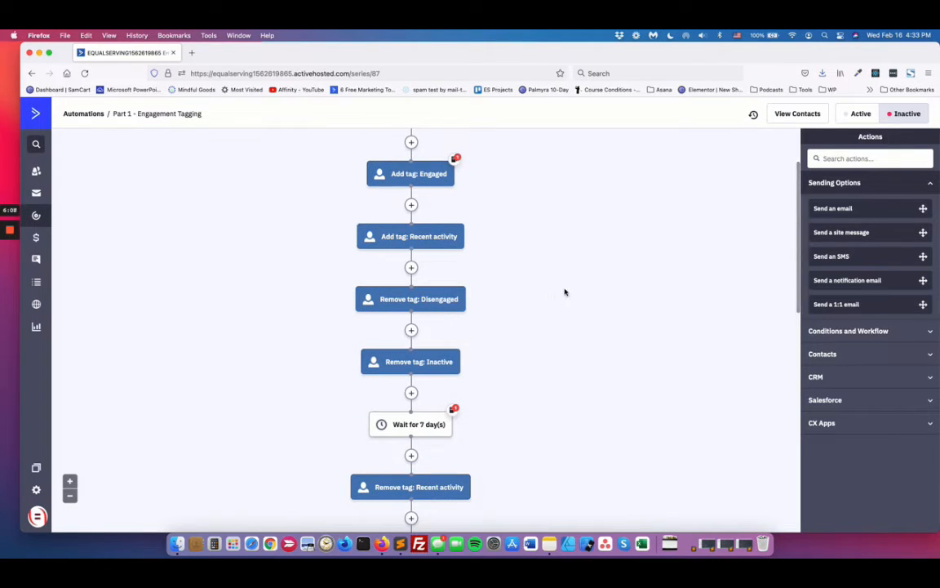
scroll(549, 334, "down", 1)
scroll(547, 341, "down", 2)
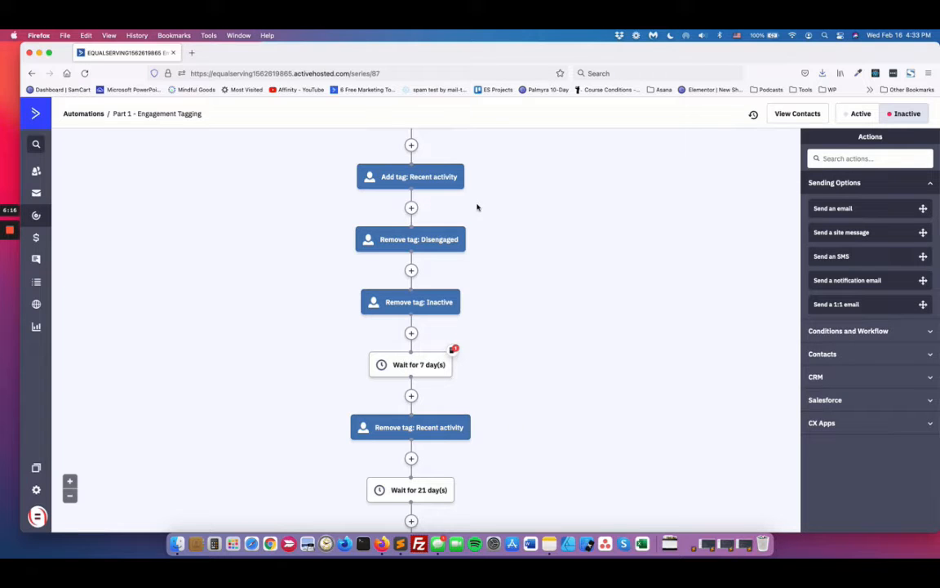
scroll(477, 205, "up", 2)
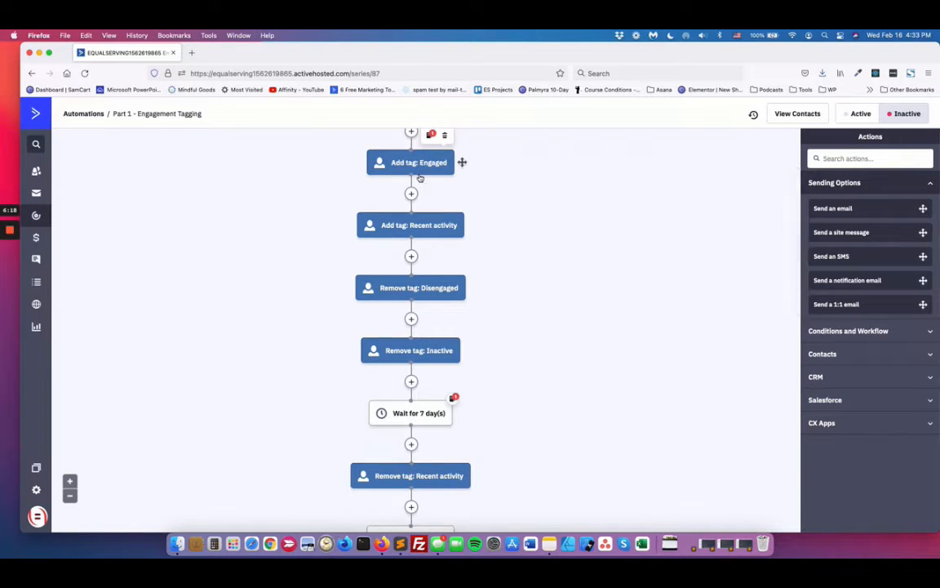
scroll(392, 310, "down", 2)
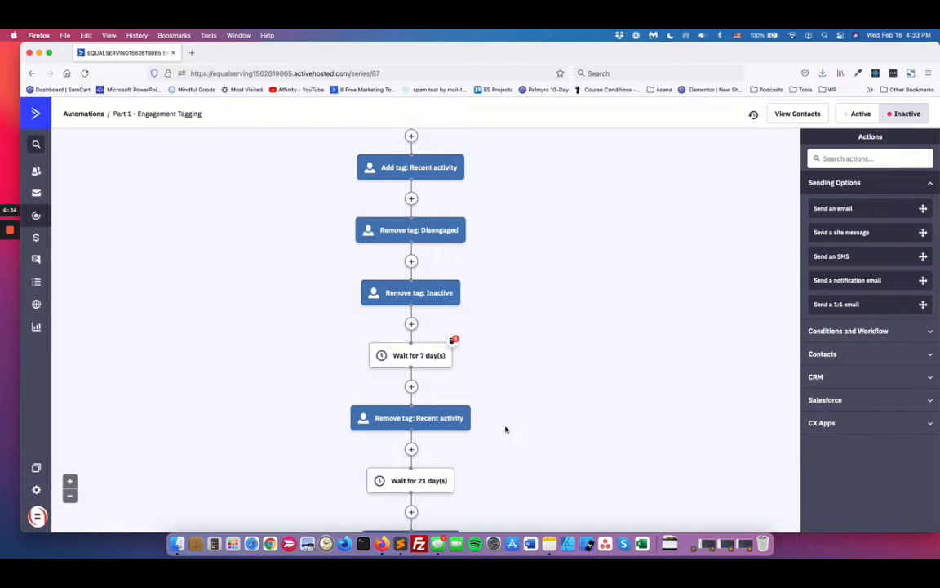
Step: Examine the rest of the Part 1 flow, from the Recent activity tag removal through the 21-day and 30-day waits to its end
scroll(536, 445, "down", 1)
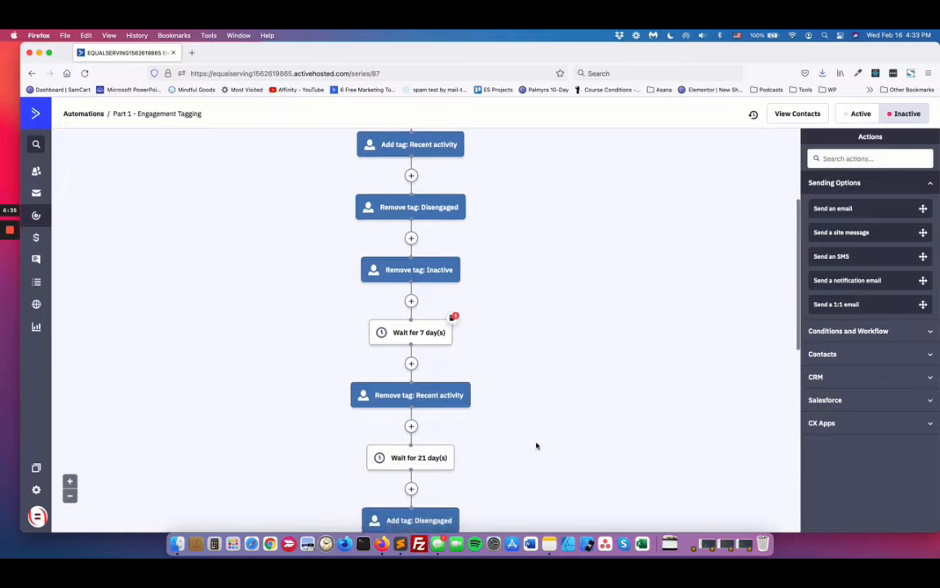
scroll(536, 444, "down", 2)
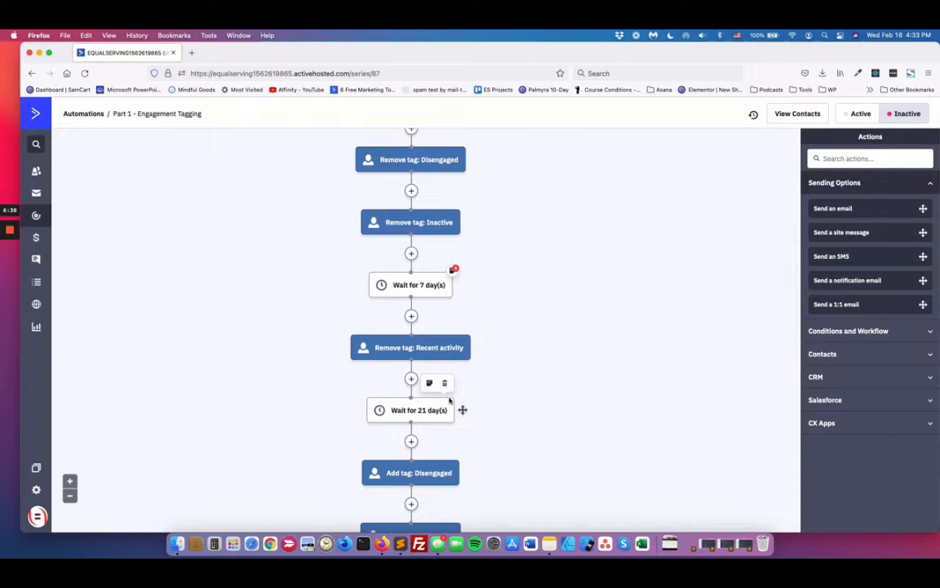
scroll(460, 404, "down", 2)
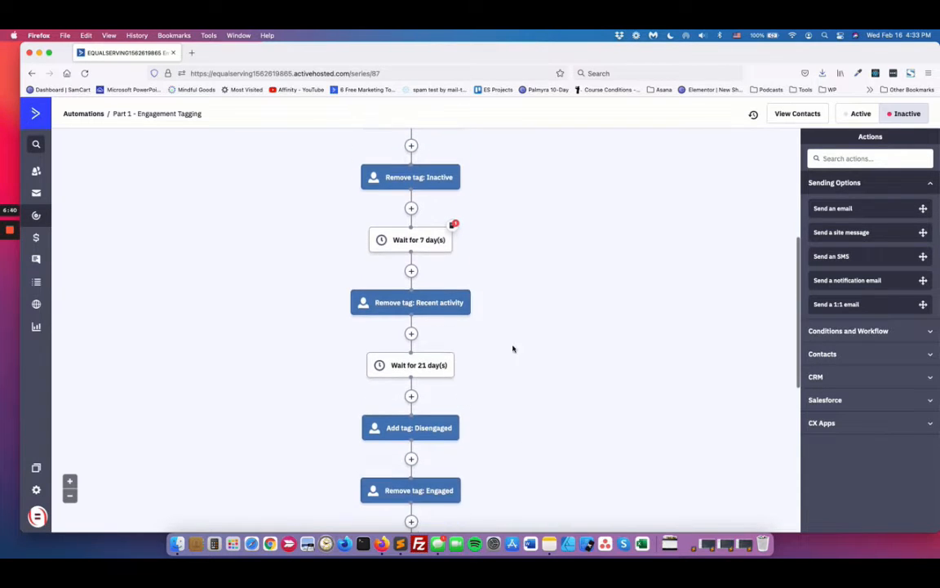
scroll(510, 200, "up", 3)
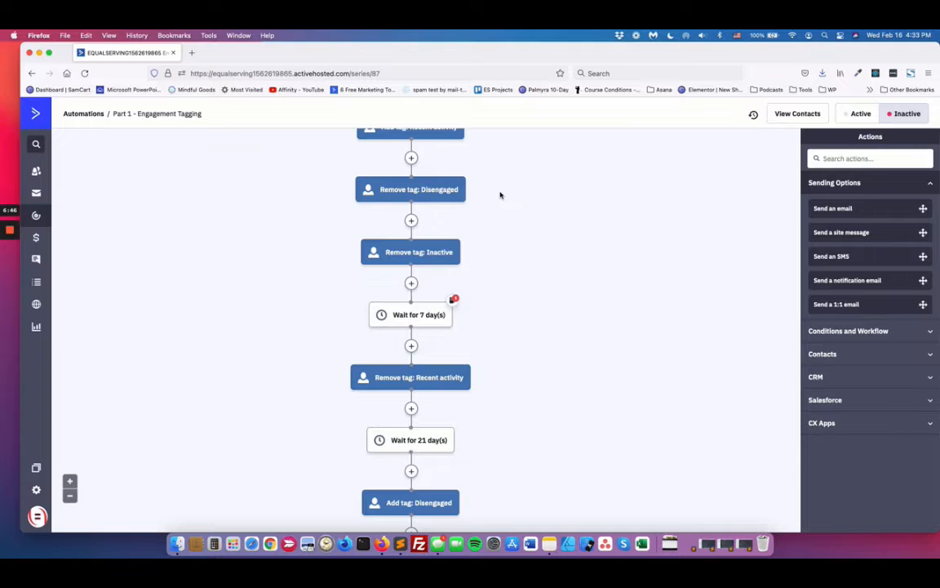
scroll(531, 201, "down", 5)
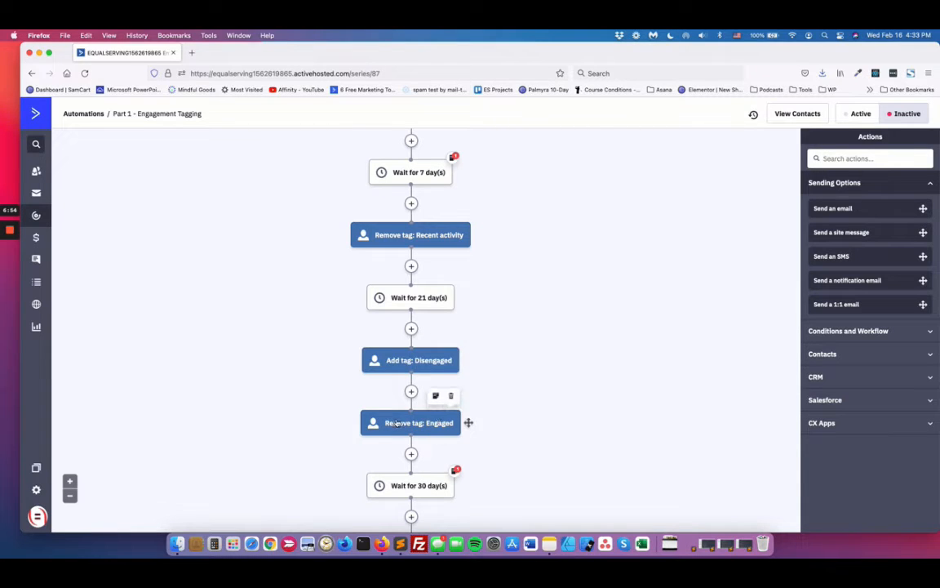
scroll(525, 394, "down", 3)
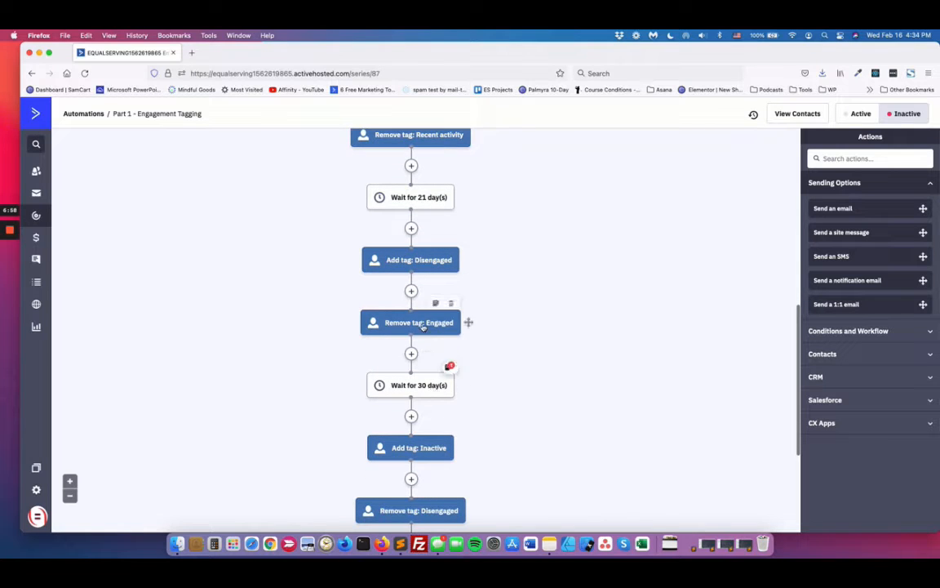
scroll(412, 367, "down", 2)
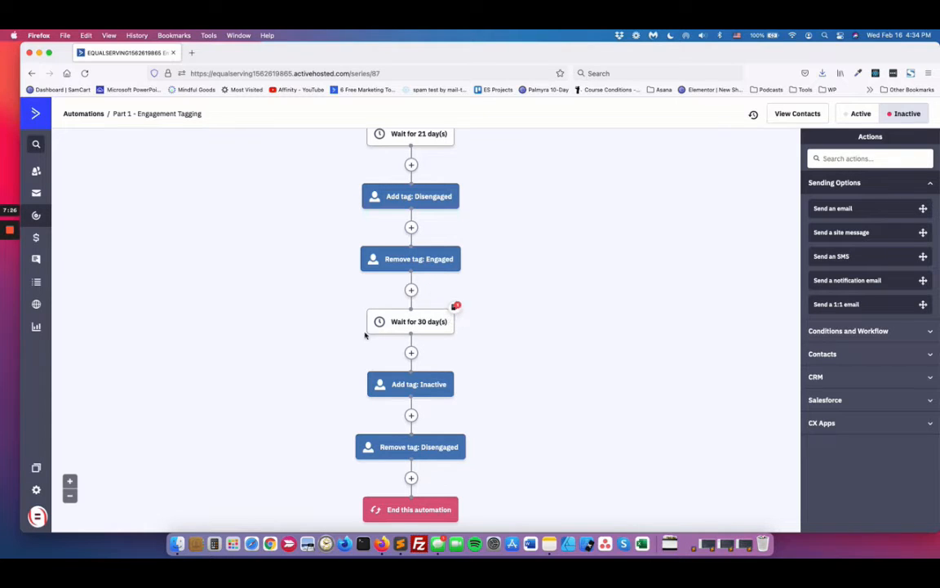
scroll(412, 490, "down", 2)
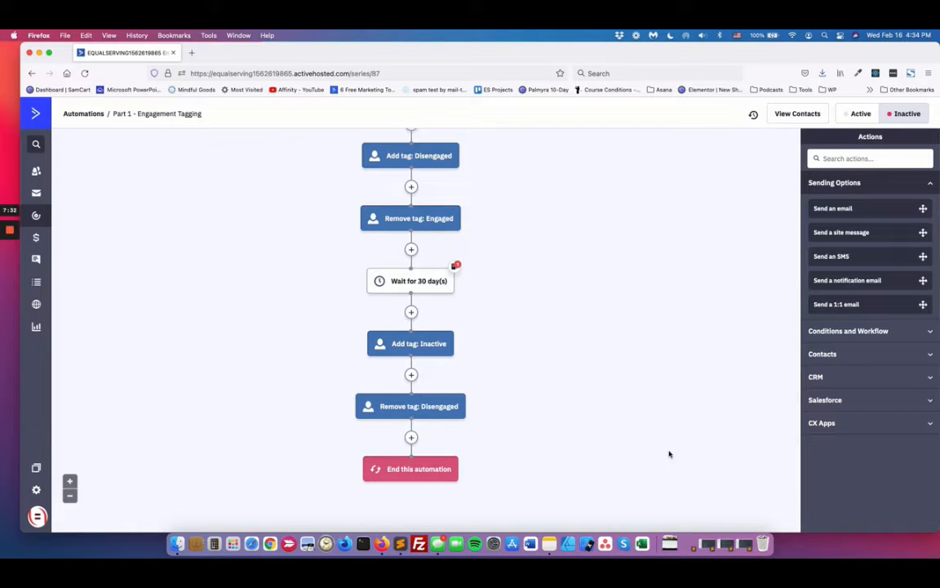
scroll(670, 400, "up", 5)
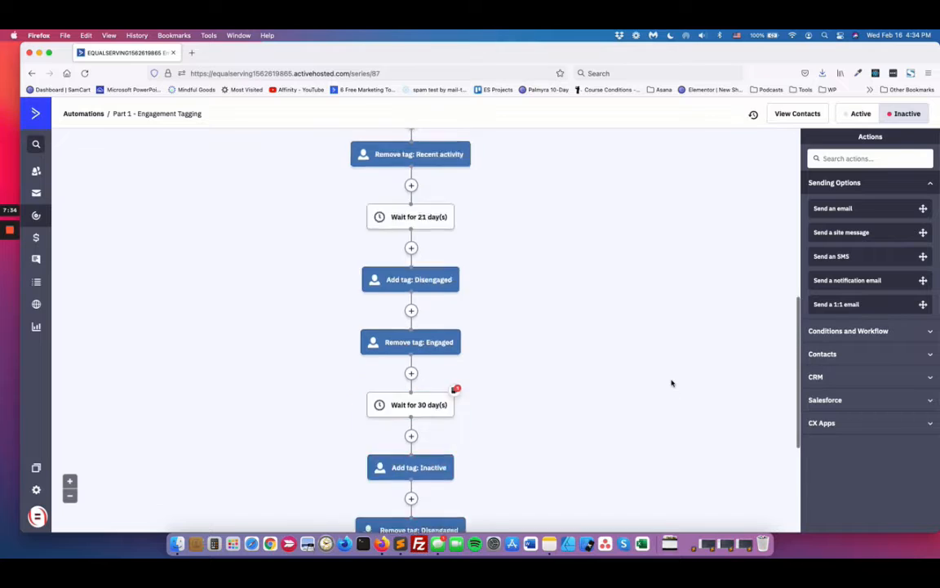
scroll(270, 206, "up", 5)
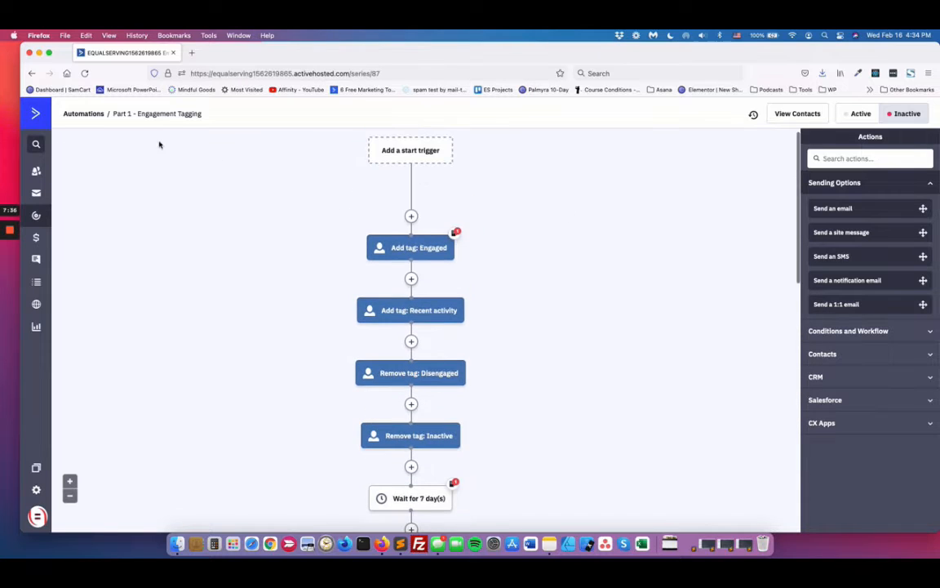
Step: Open the automations list in a separate browser tab and open the Part 2 - Engagement Tagging automation there
right_click(90, 115)
left_click(110, 120)
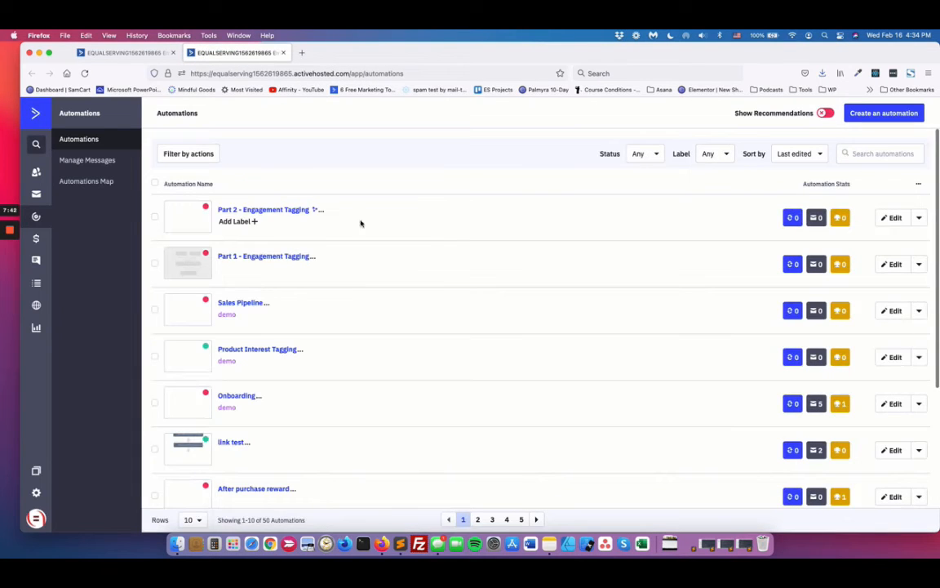
left_click(257, 212)
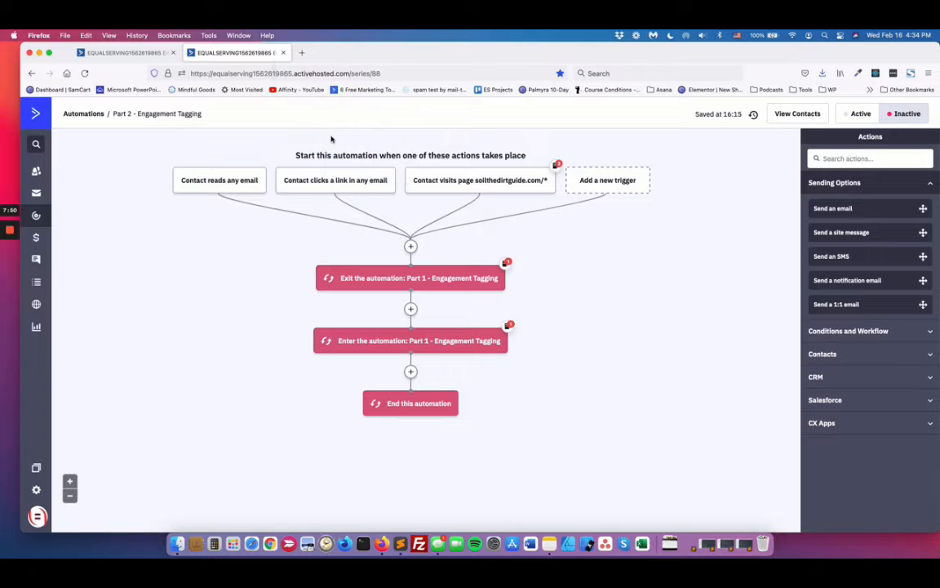
Step: Move the Part 2 automation into its own browser window and arrange it side by side with a narrowed Part 1 window
left_click_drag(249, 53, 353, 57)
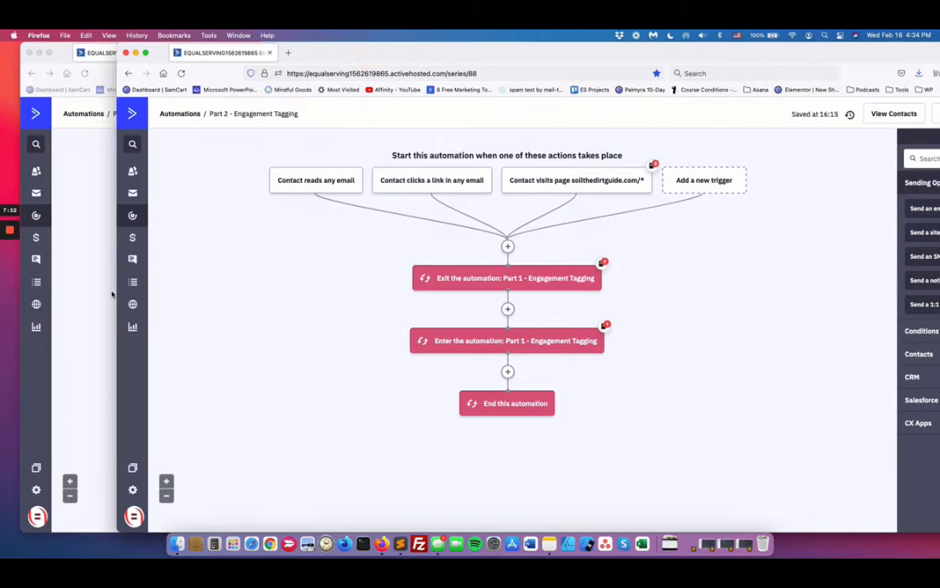
left_click_drag(118, 291, 419, 279)
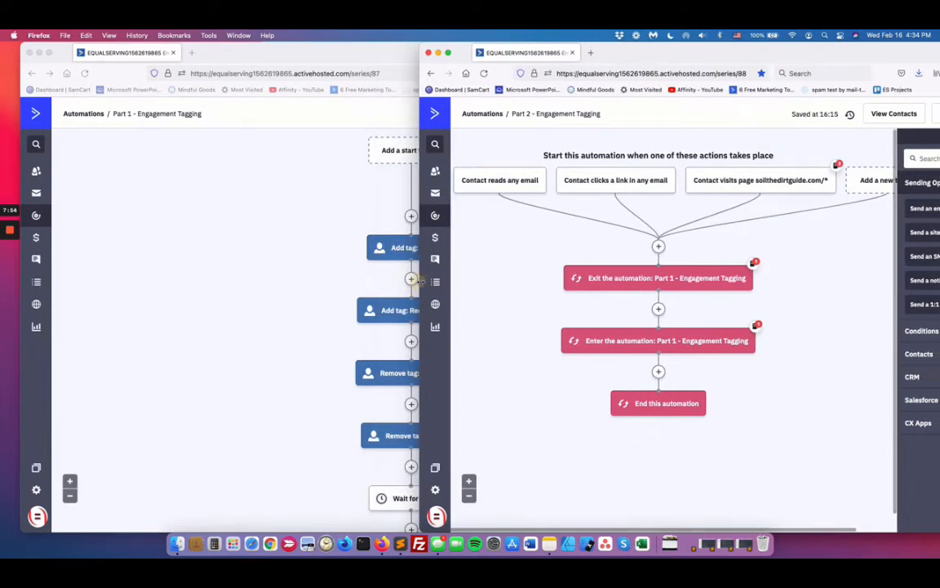
left_click(287, 253)
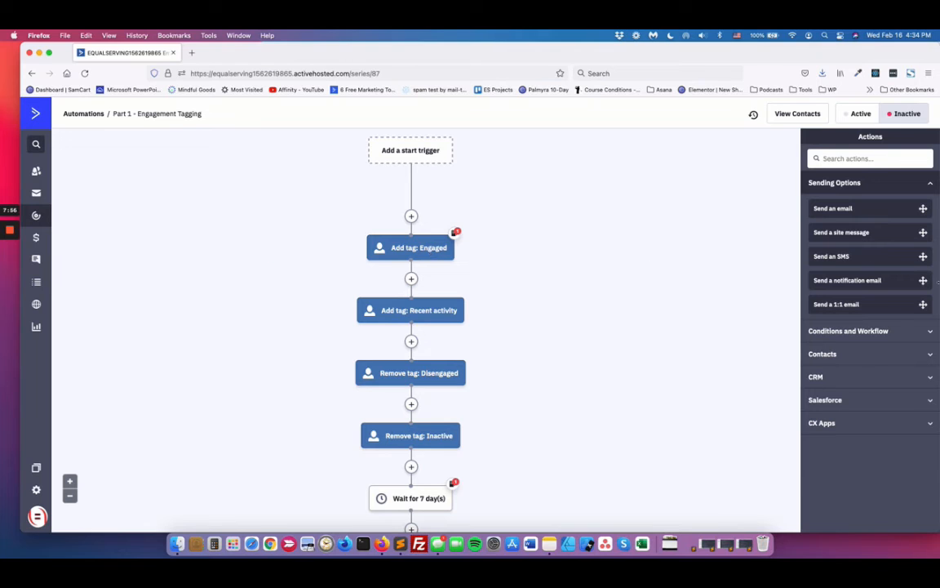
left_click_drag(938, 281, 467, 274)
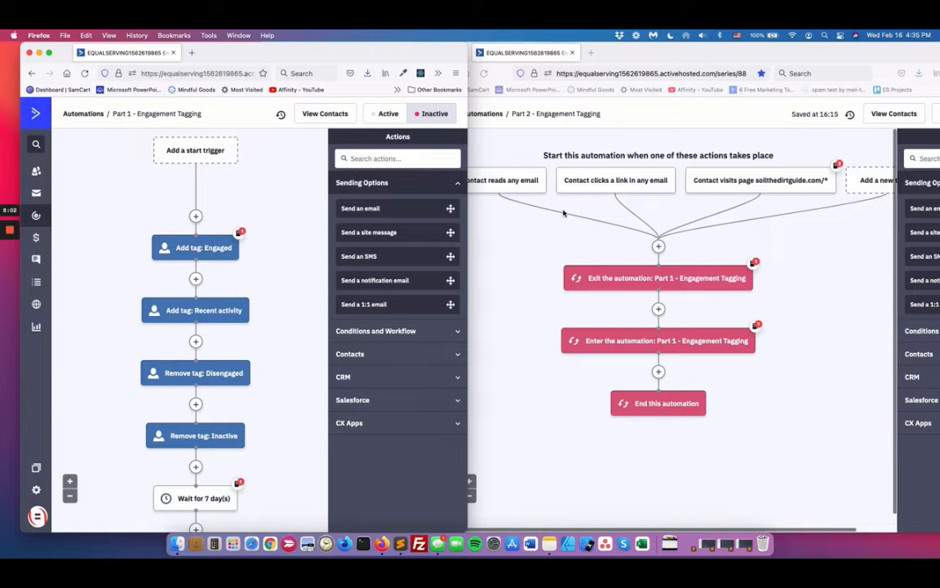
left_click_drag(468, 228, 421, 228)
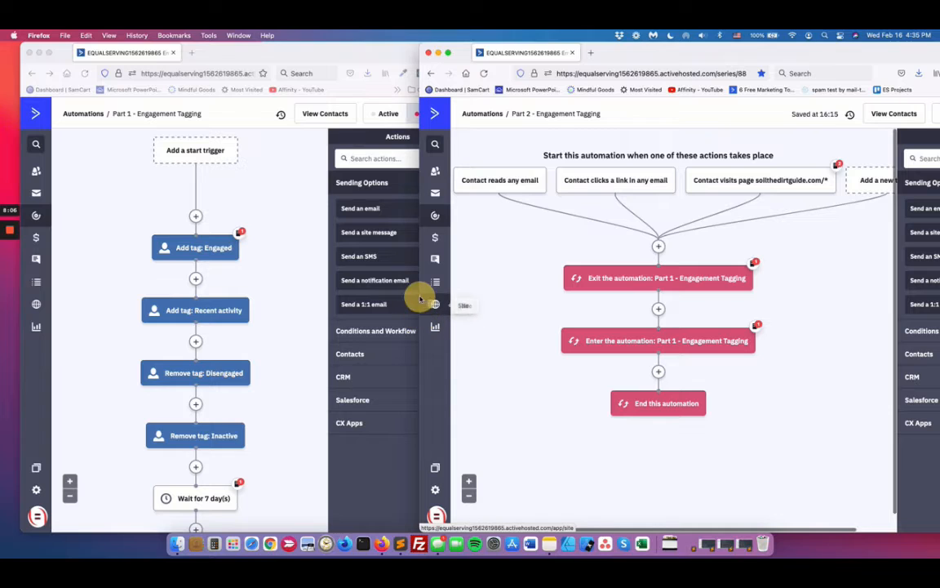
left_click_drag(419, 351, 449, 351)
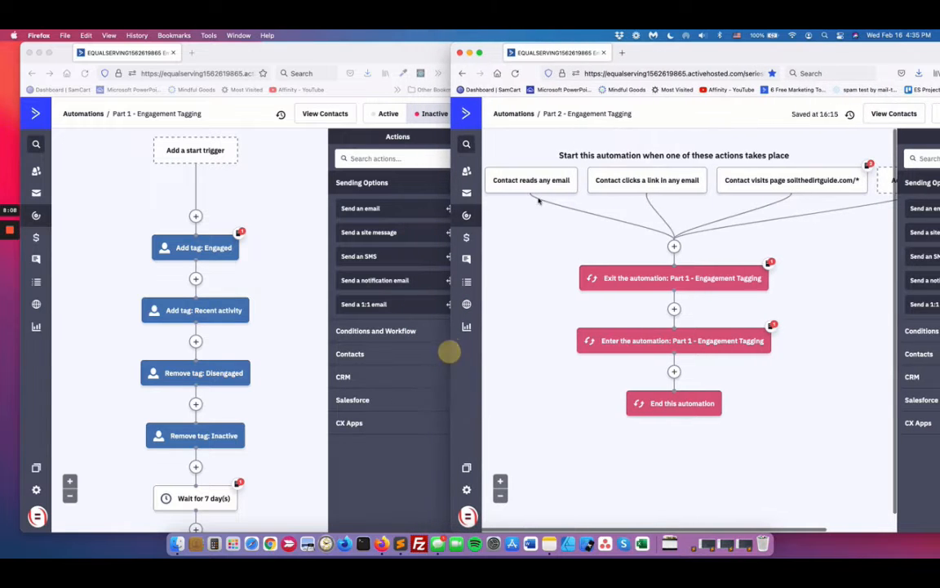
Step: Compare Part 2's triggers and its exit and enter actions with the Part 1 flow down to the 21-day wait
mouse_move(521, 186)
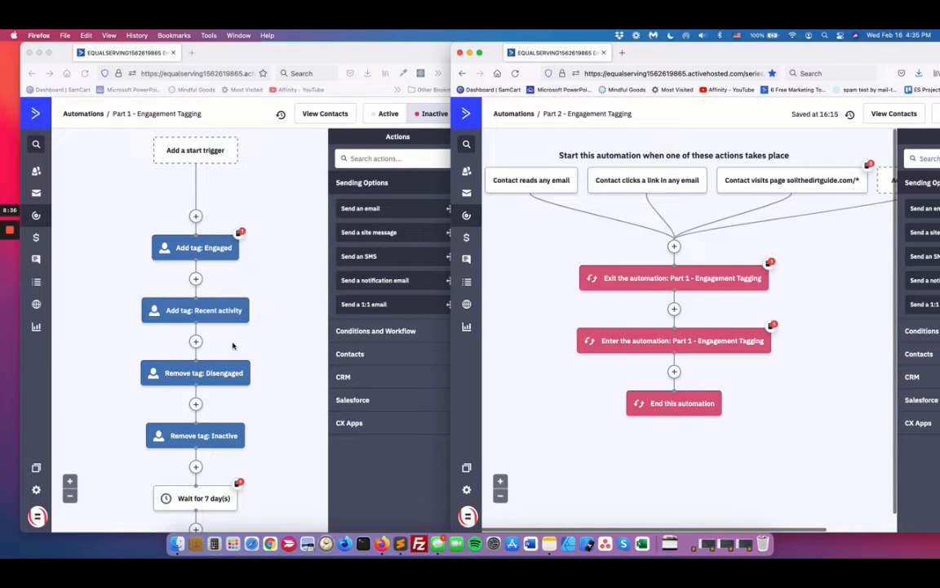
scroll(233, 346, "down", 1)
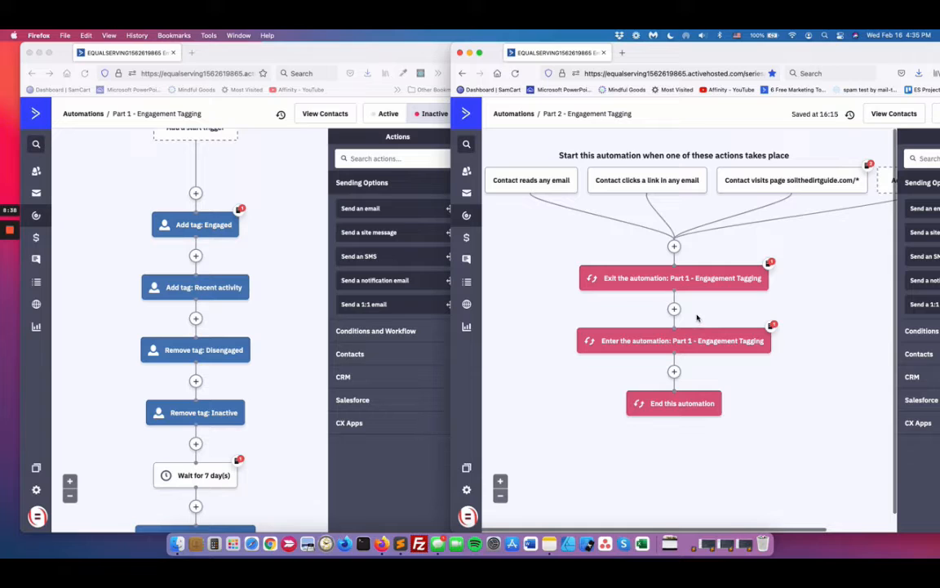
scroll(212, 367, "down", 3)
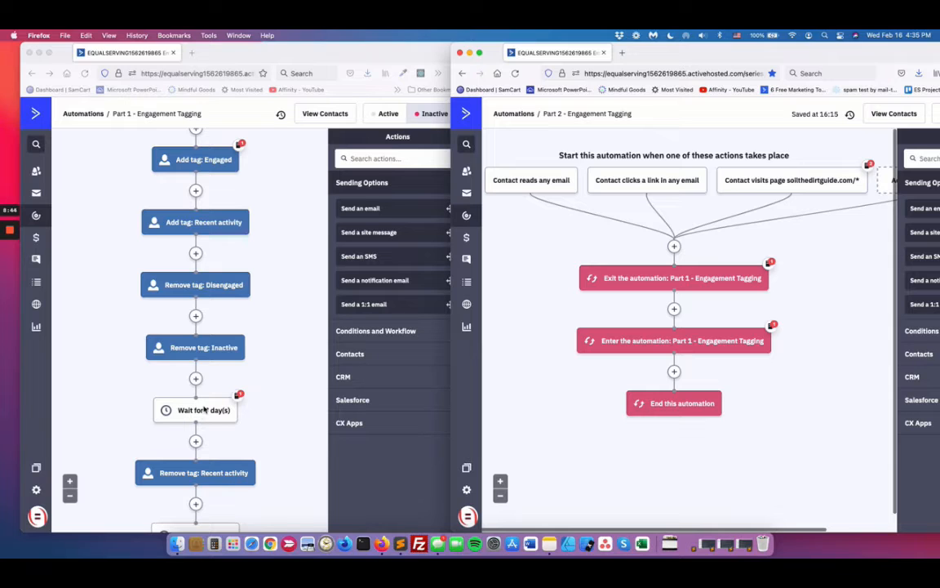
scroll(202, 396, "down", 4)
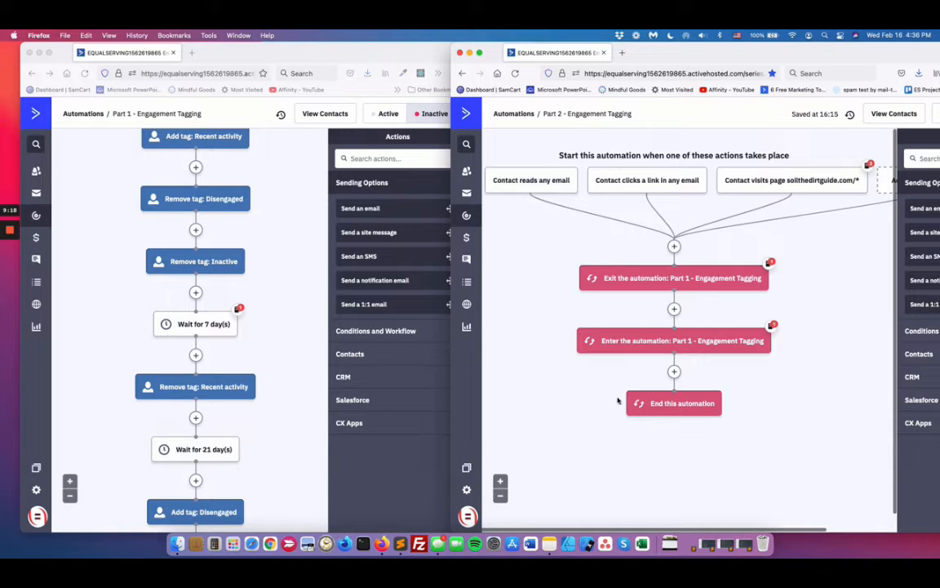
mouse_move(675, 342)
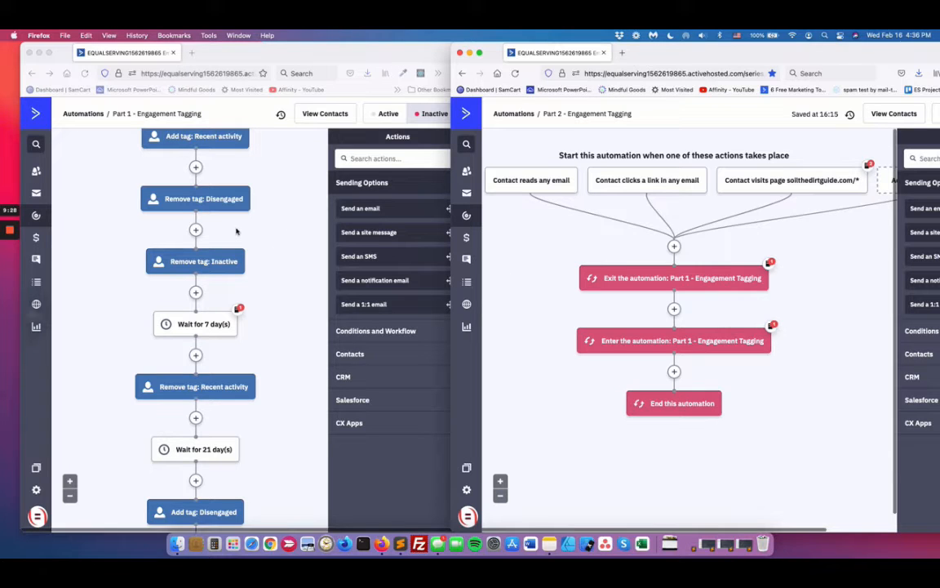
Step: Trace the Part 1 flow from the Engaged tag action through the 7-day and 21-day waits to the 30-day wait
scroll(261, 228, "up", 3)
scroll(261, 228, "up", 2)
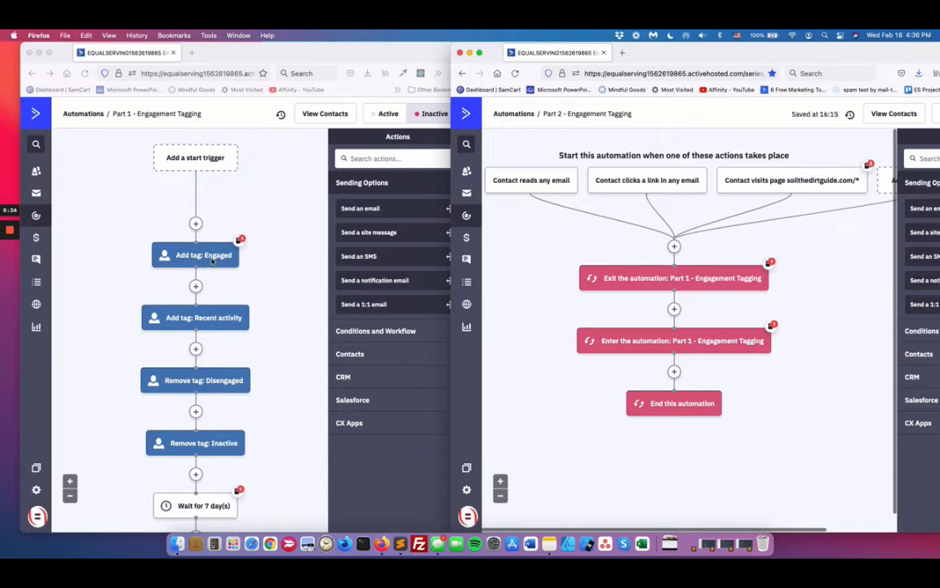
scroll(202, 268, "down", 2)
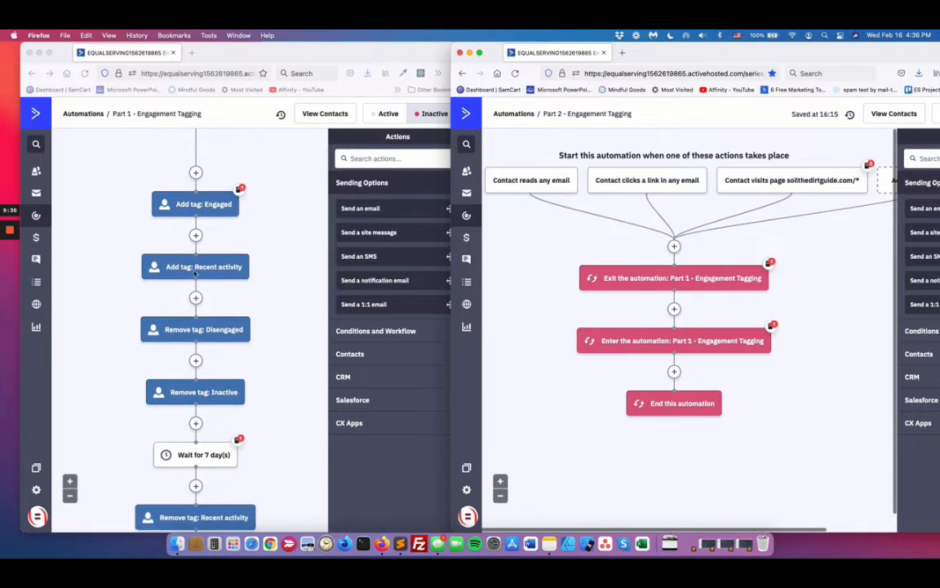
scroll(199, 274, "down", 2)
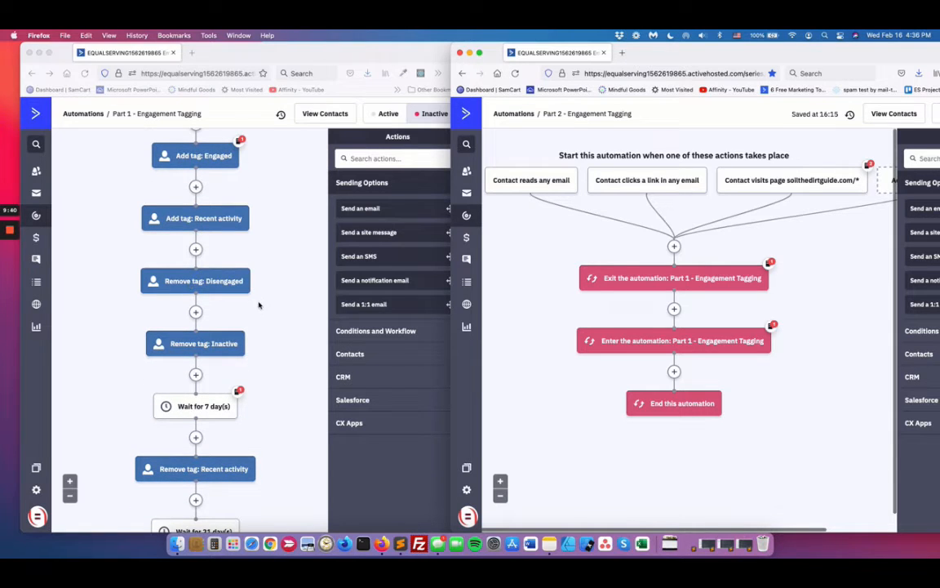
scroll(196, 286, "down", 2)
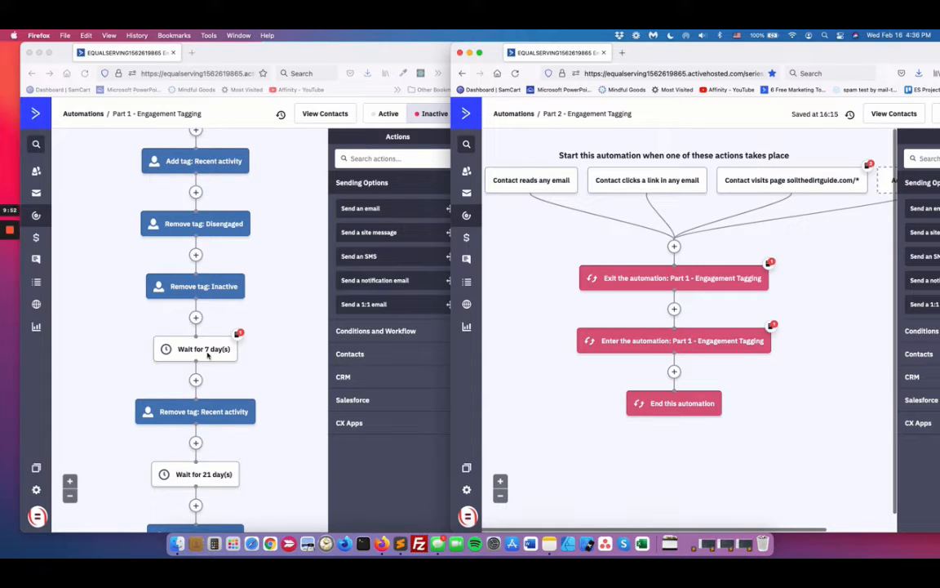
scroll(212, 352, "down", 3)
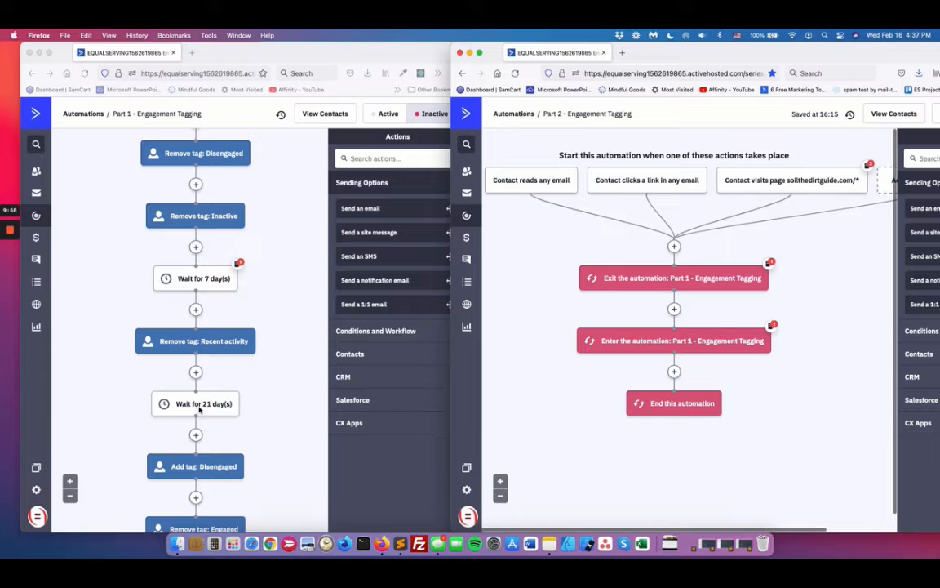
scroll(216, 406, "down", 2)
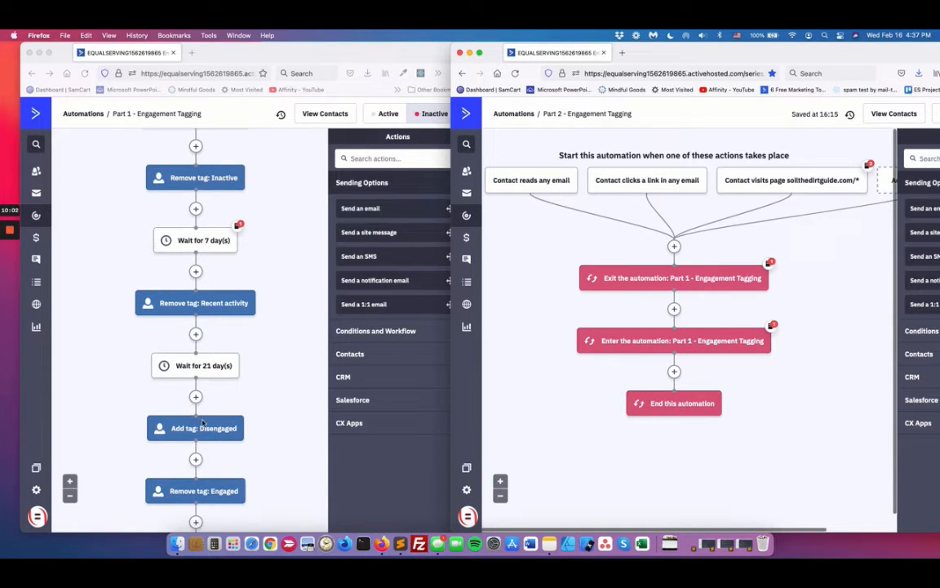
scroll(196, 424, "down", 1)
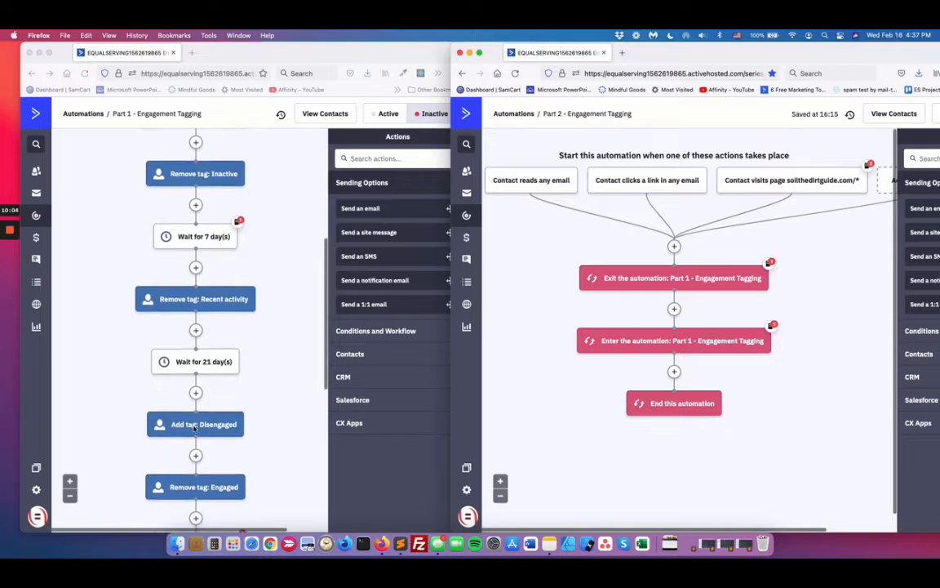
scroll(196, 424, "down", 1)
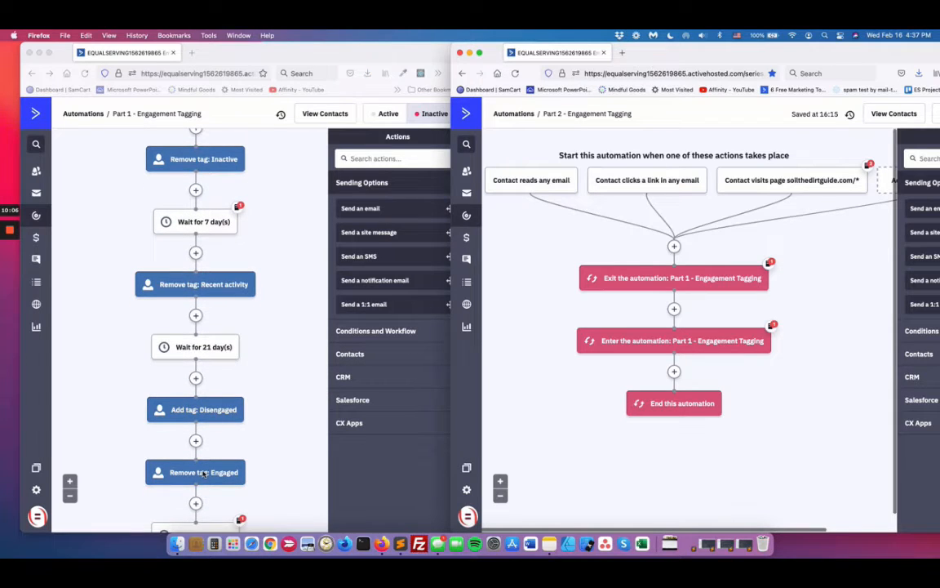
scroll(204, 473, "down", 2)
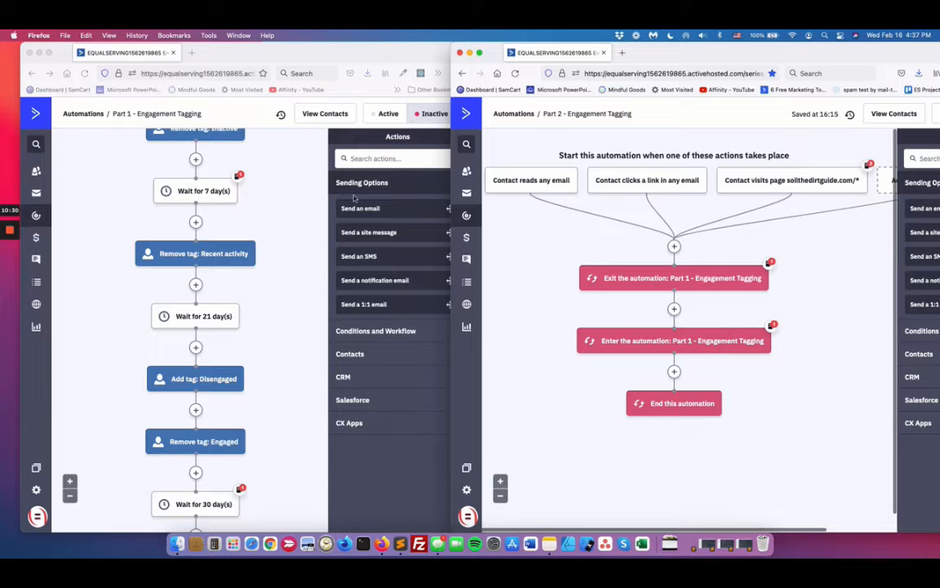
Step: Review Part 1's opening tag actions and 7-day wait again alongside the Part 2 triggers that restart them
scroll(283, 192, "up", 5)
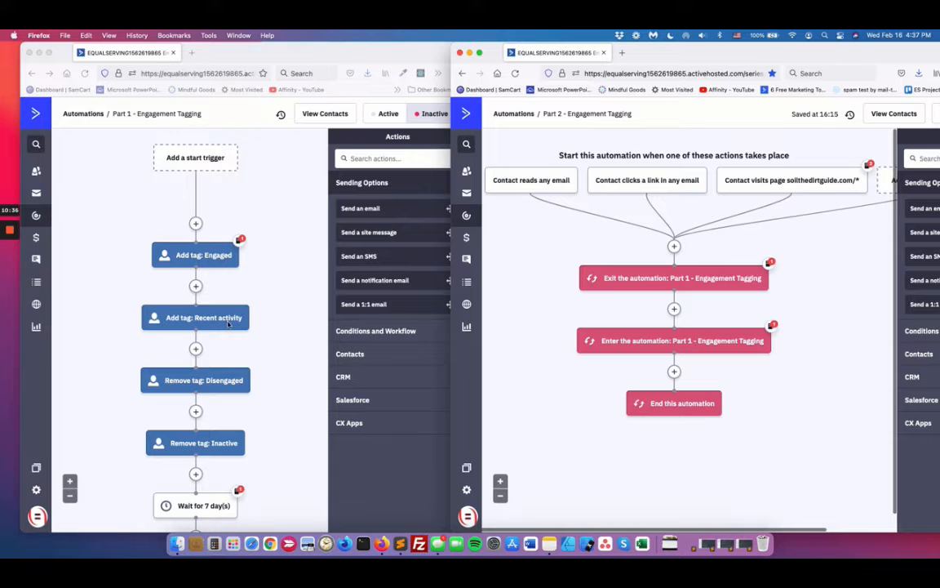
scroll(233, 322, "down", 2)
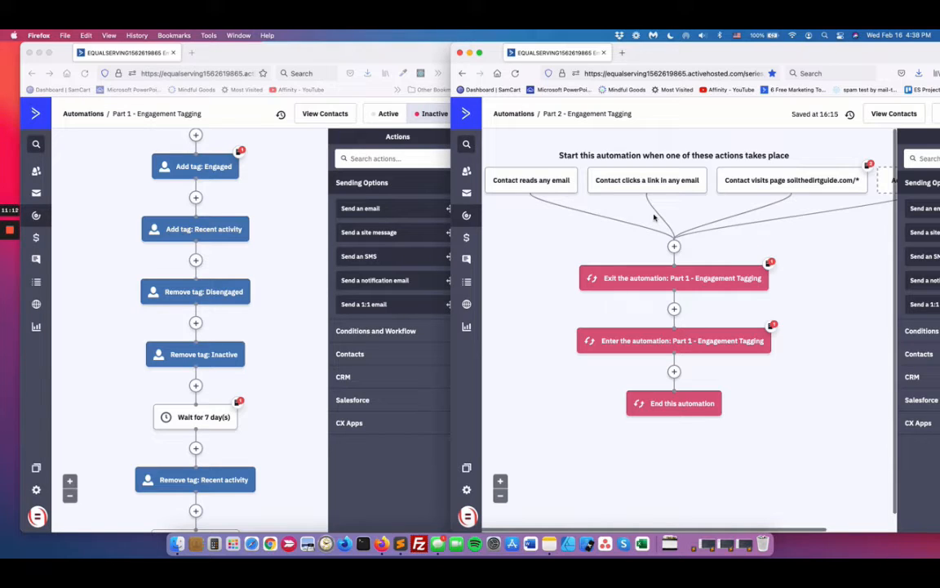
scroll(266, 217, "up", 3)
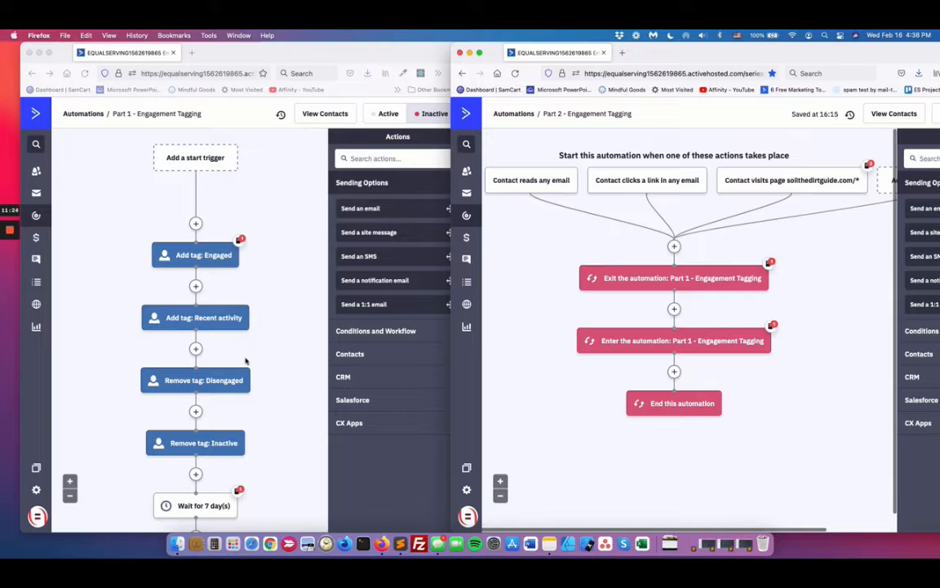
scroll(249, 322, "up", 1)
scroll(248, 322, "down", 1)
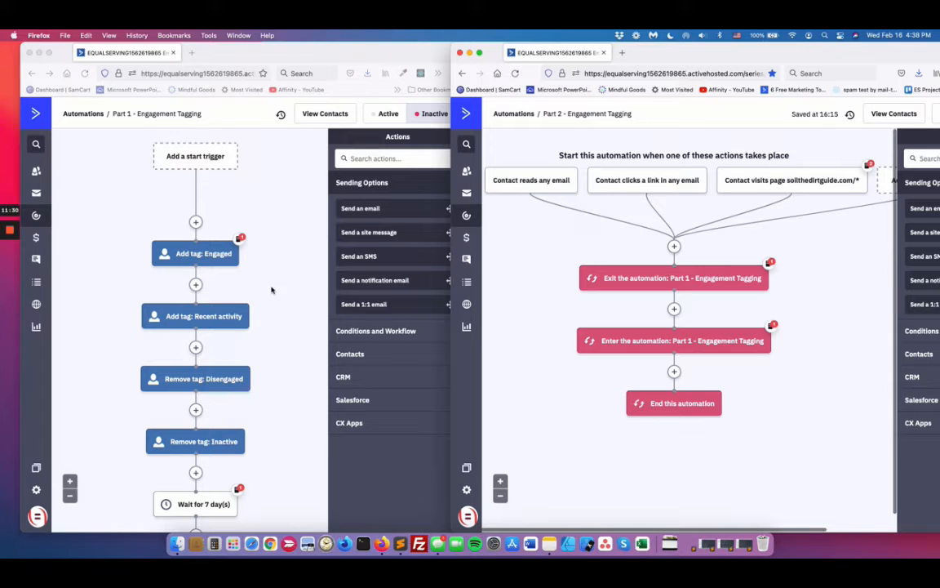
Step: Insert an Update a contact action directly below the start triggers of Part 2, ahead of the exit action
left_click(674, 248)
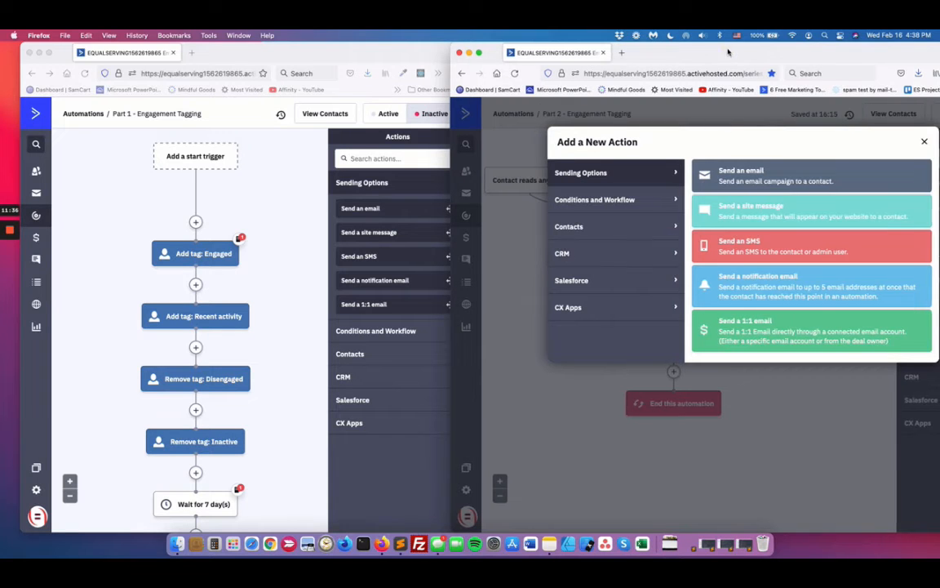
left_click_drag(729, 47, 608, 47)
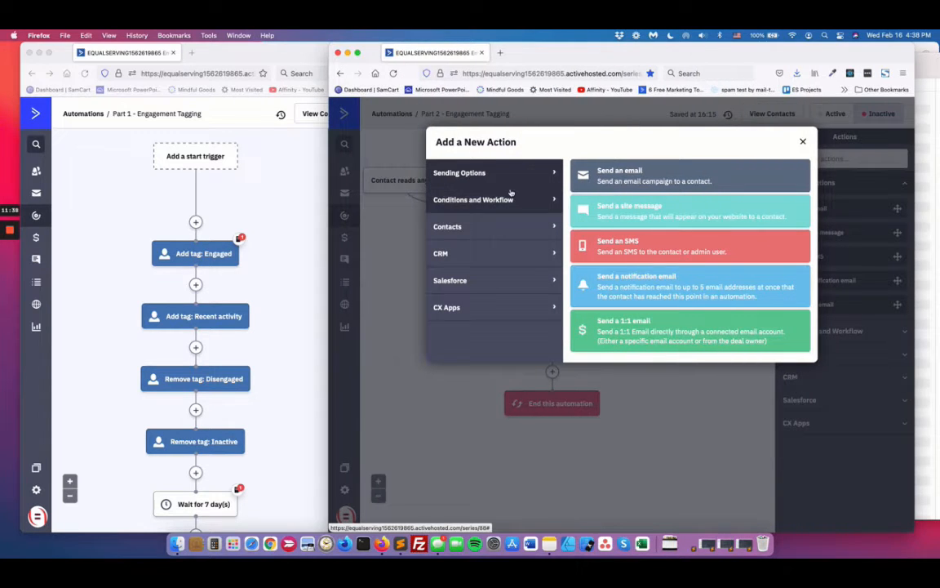
left_click(466, 227)
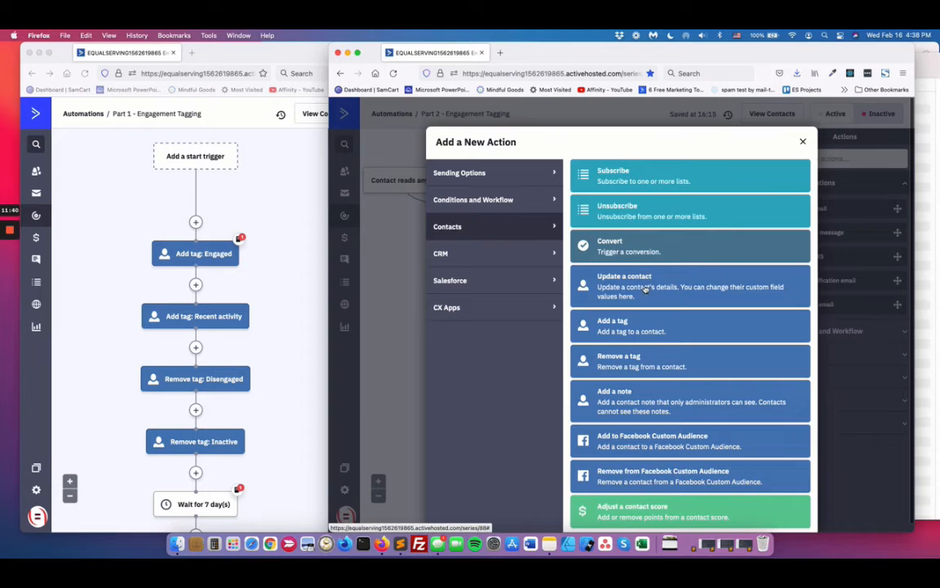
left_click(581, 271)
Step: Set the new action to update the Last Engagement Date field to current time and save it
left_click(493, 211)
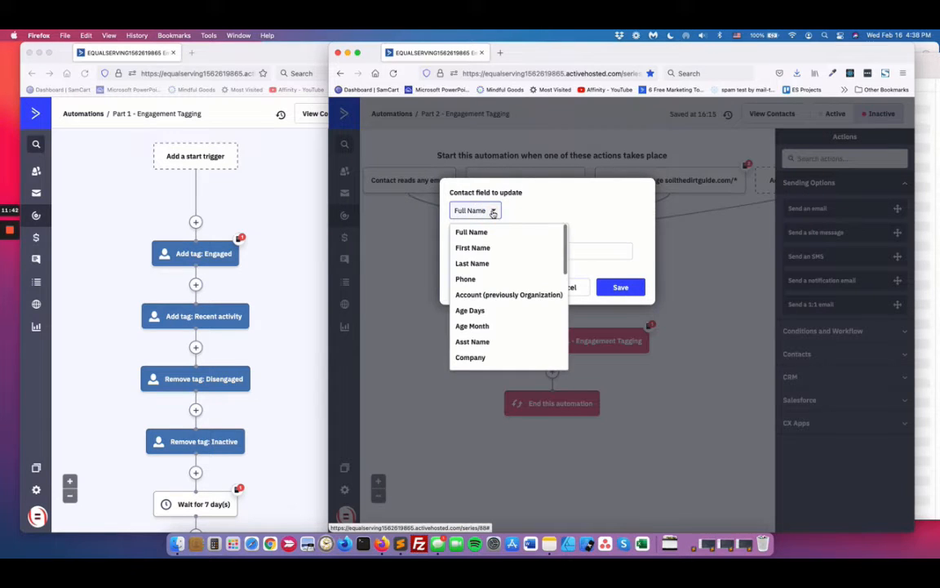
scroll(501, 300, "down", 10)
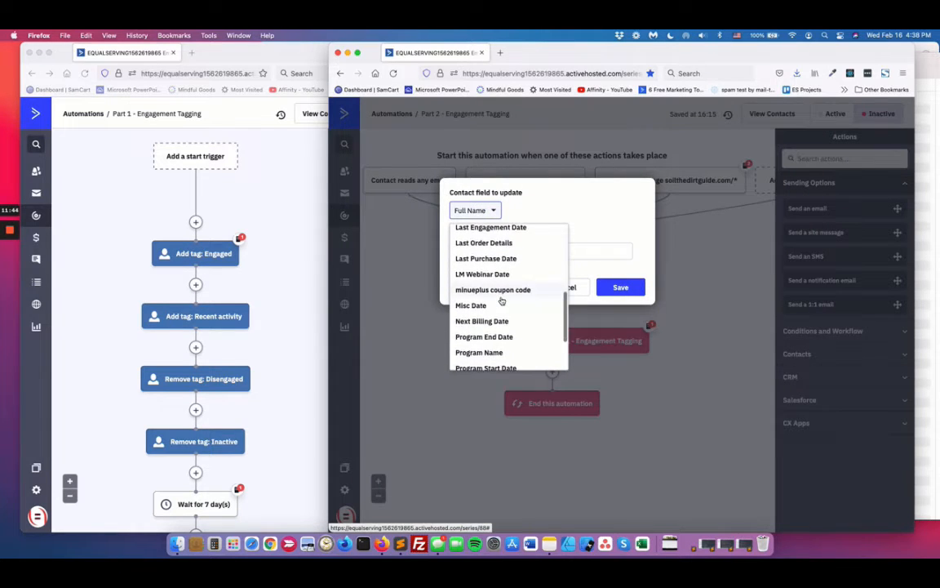
scroll(493, 270, "up", 1)
left_click(489, 252)
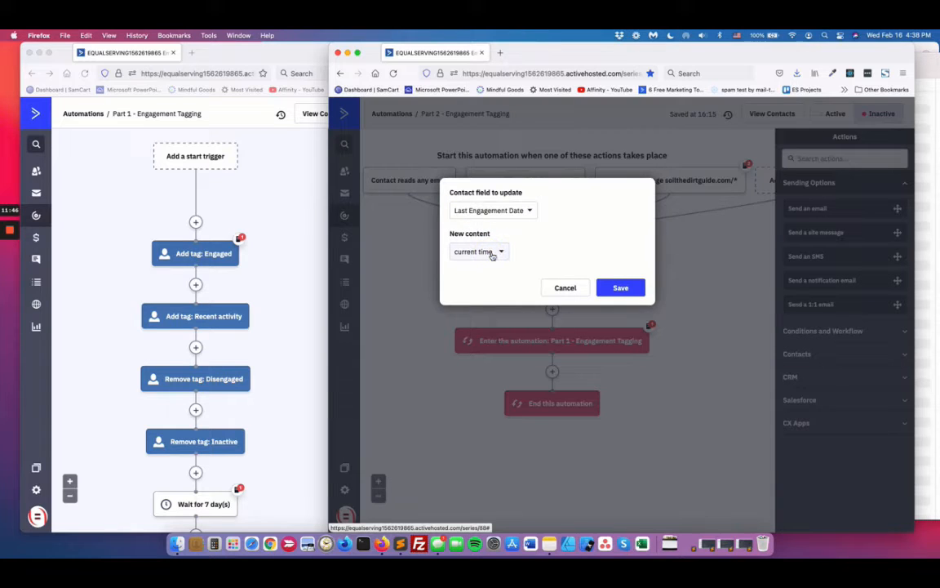
left_click(499, 253)
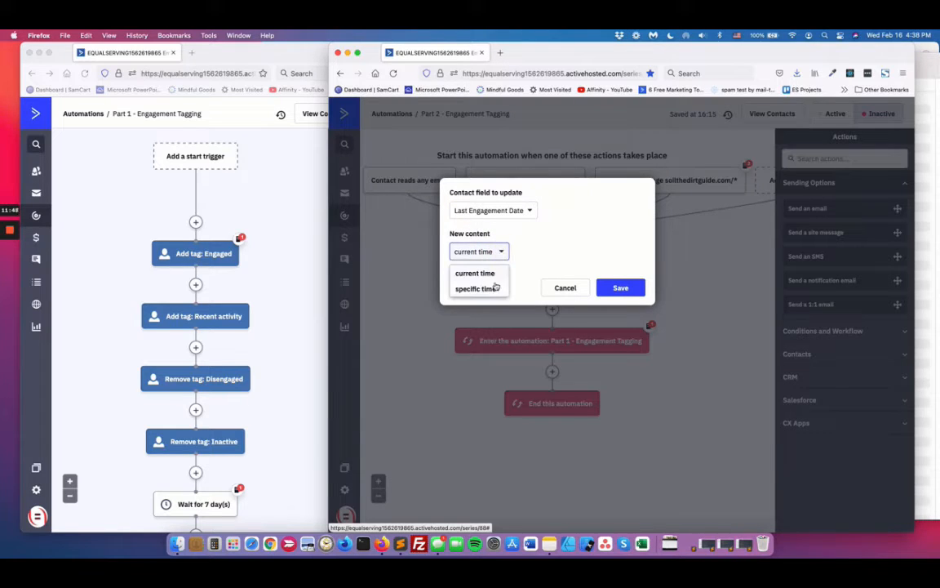
left_click(465, 272)
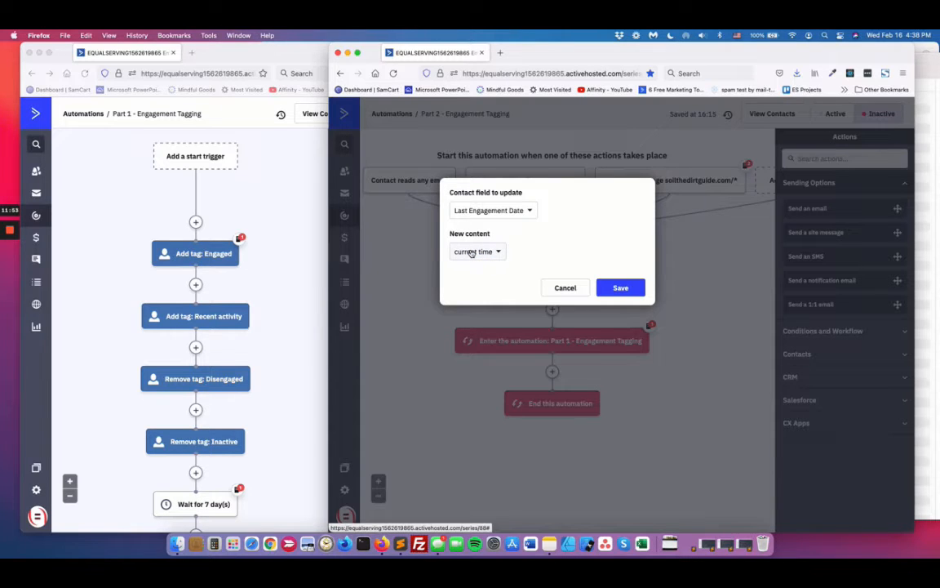
left_click(624, 291)
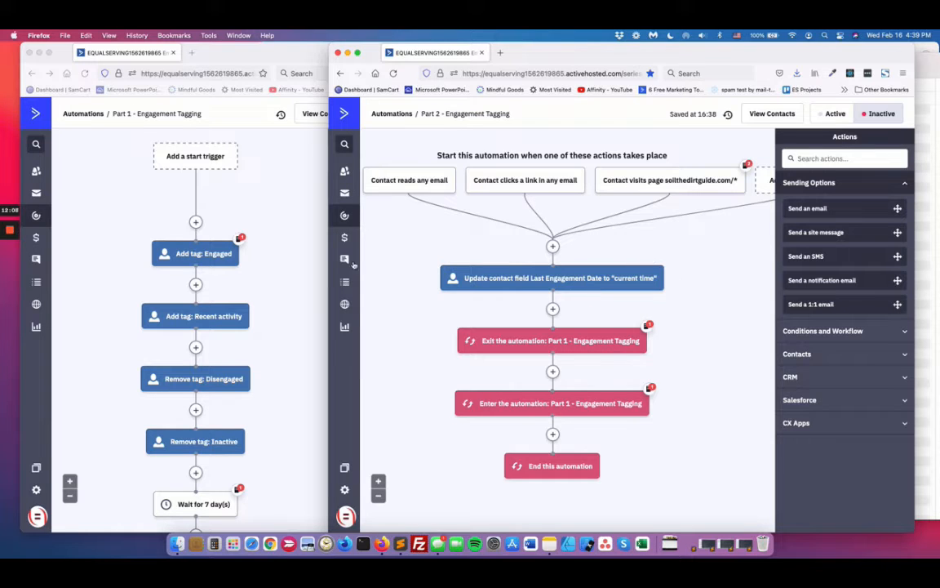
scroll(290, 293, "down", 2)
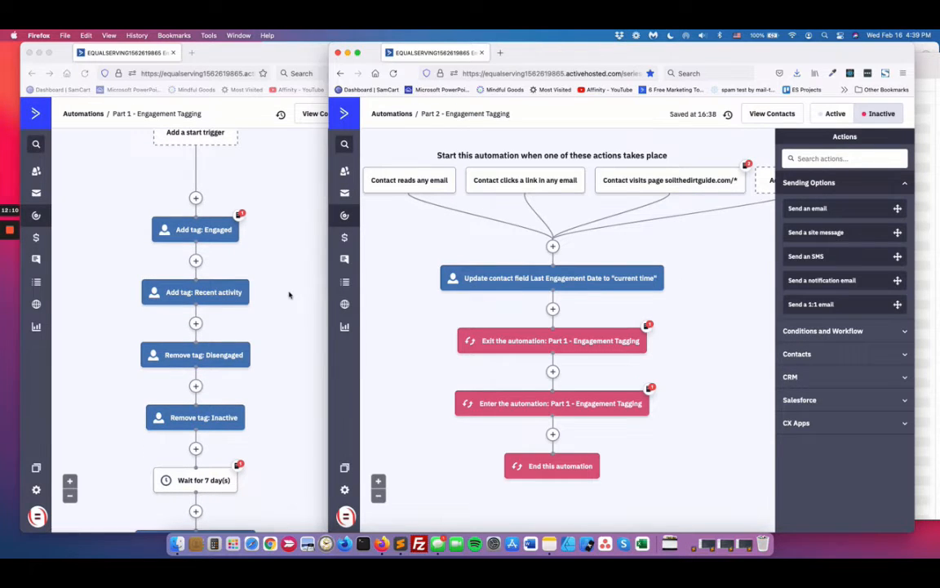
mouse_move(598, 285)
scroll(261, 235, "up", 1)
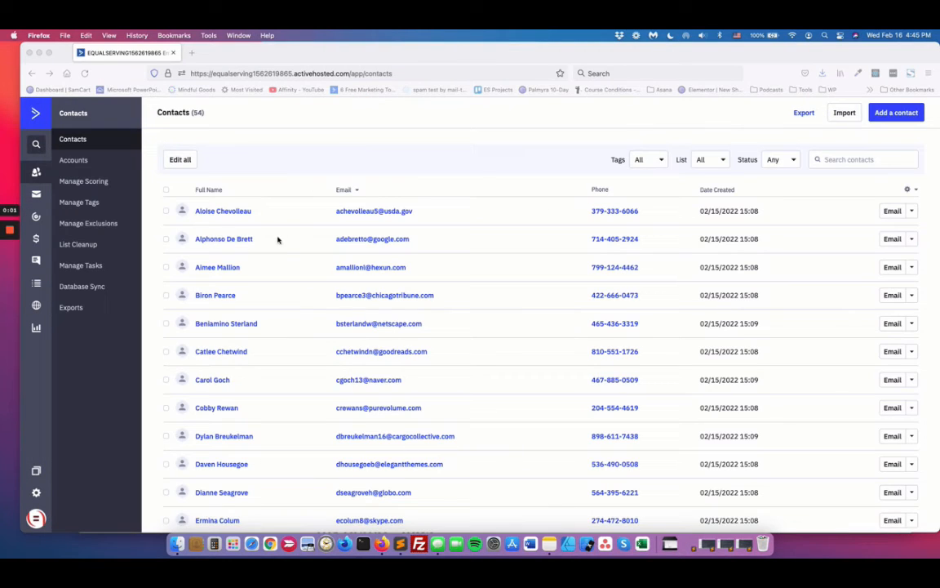
Step: Add the tags -Engaged and Event Planner: Warm Call Made to the second contact in the contacts list
left_click(228, 243)
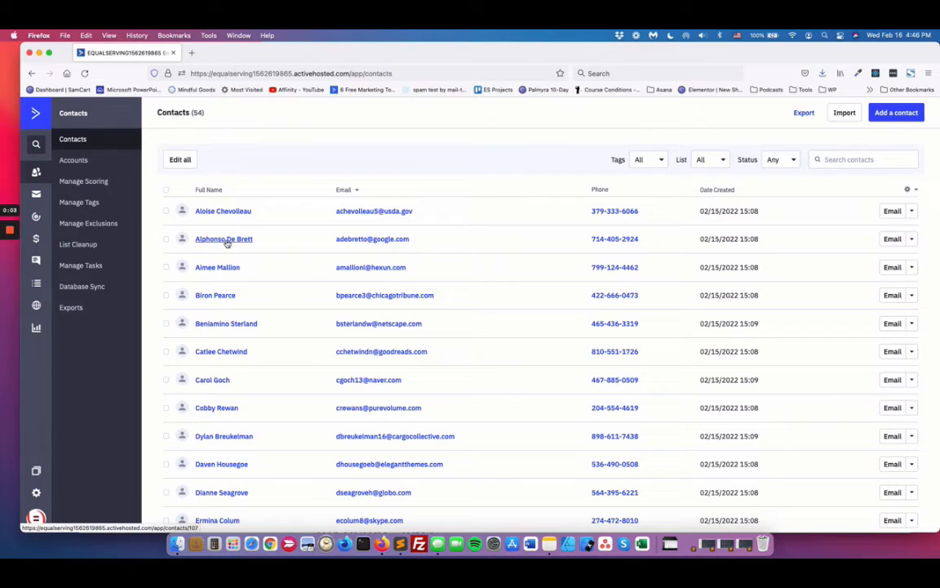
left_click(228, 242)
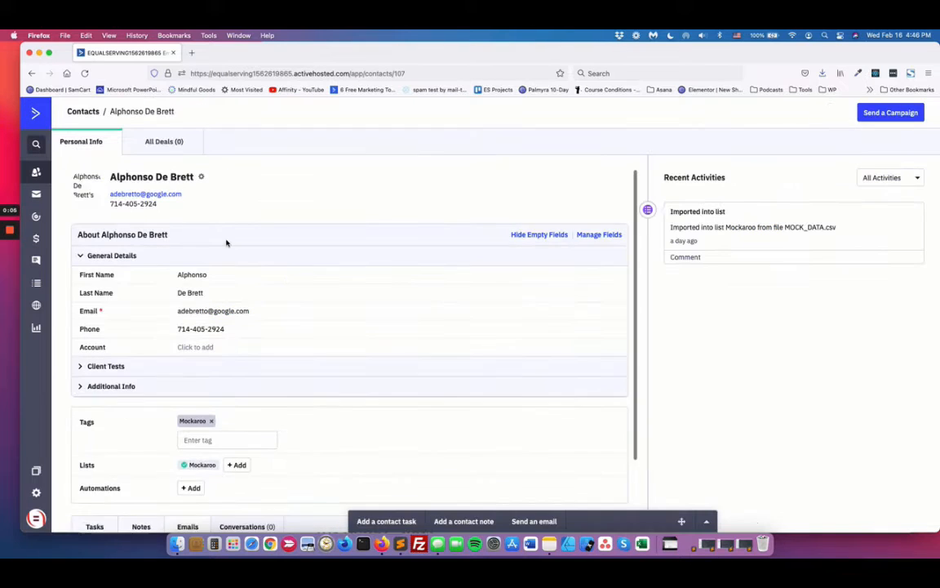
scroll(245, 335, "down", 5)
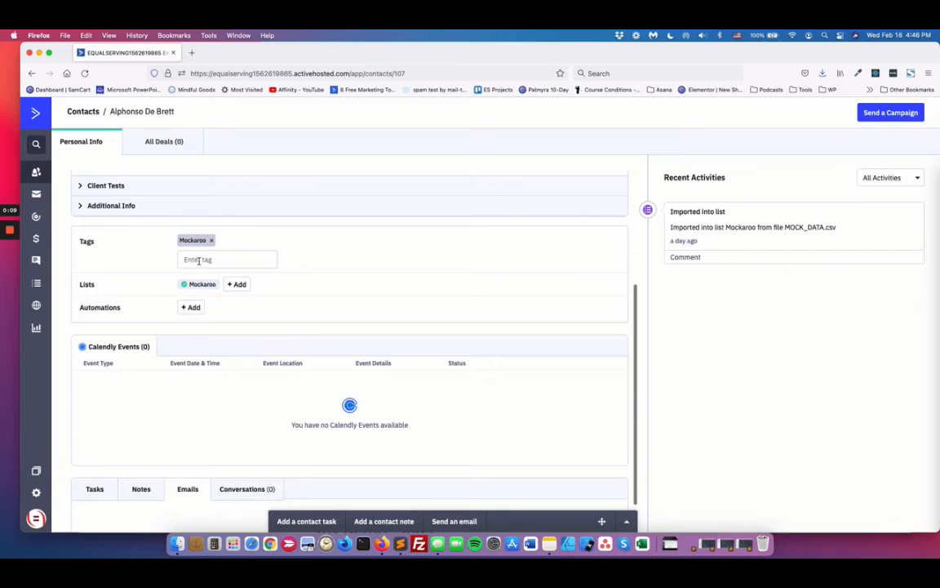
left_click(205, 260)
type("en")
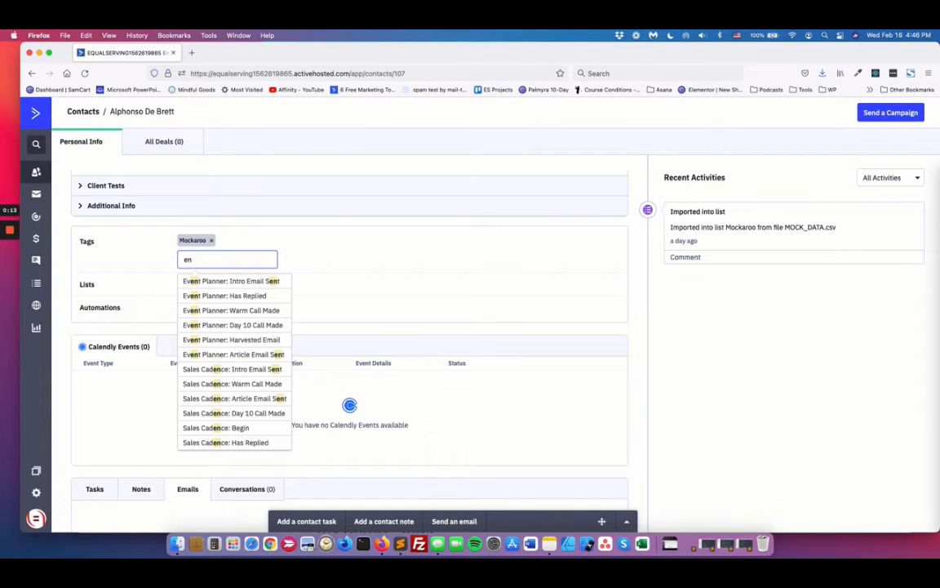
type("g")
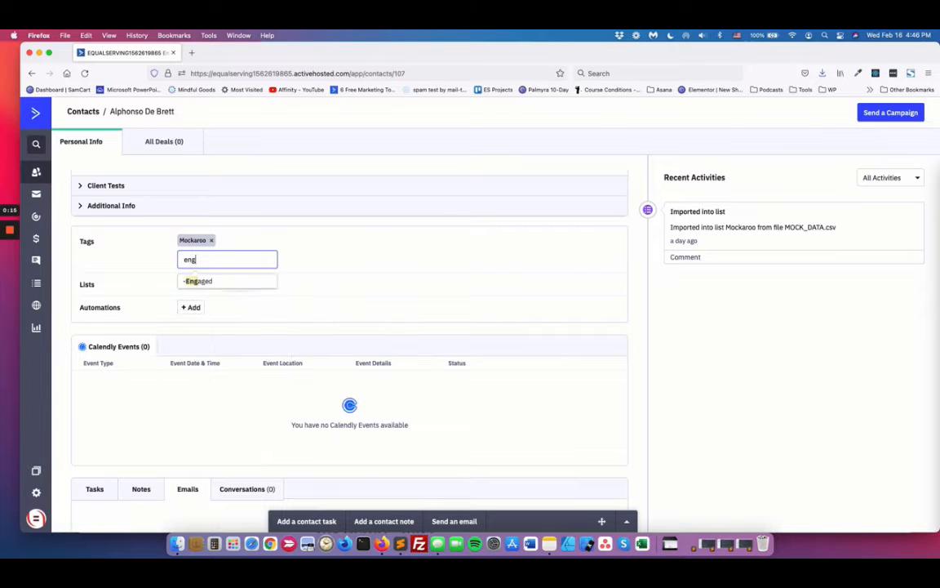
left_click(196, 280)
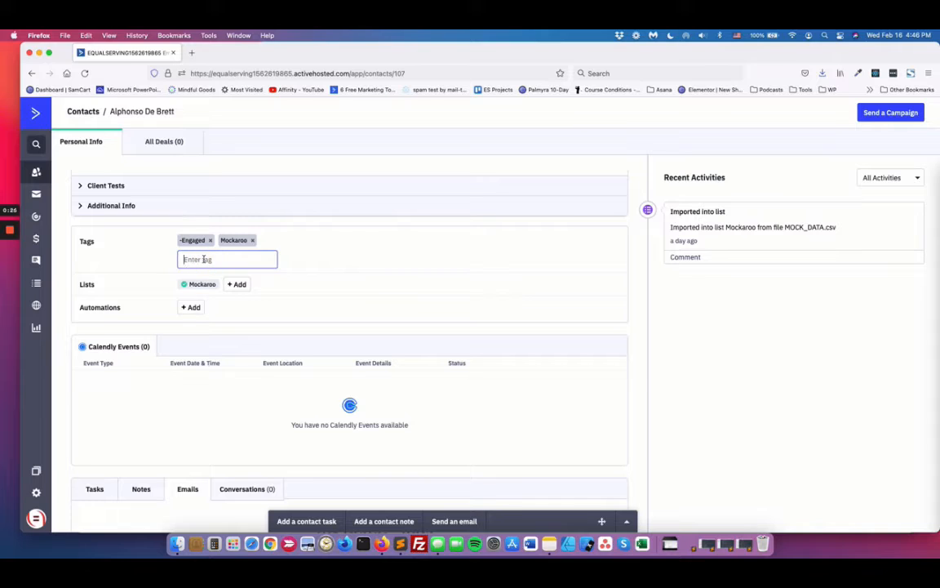
type("vent Planner: Intro Email Se")
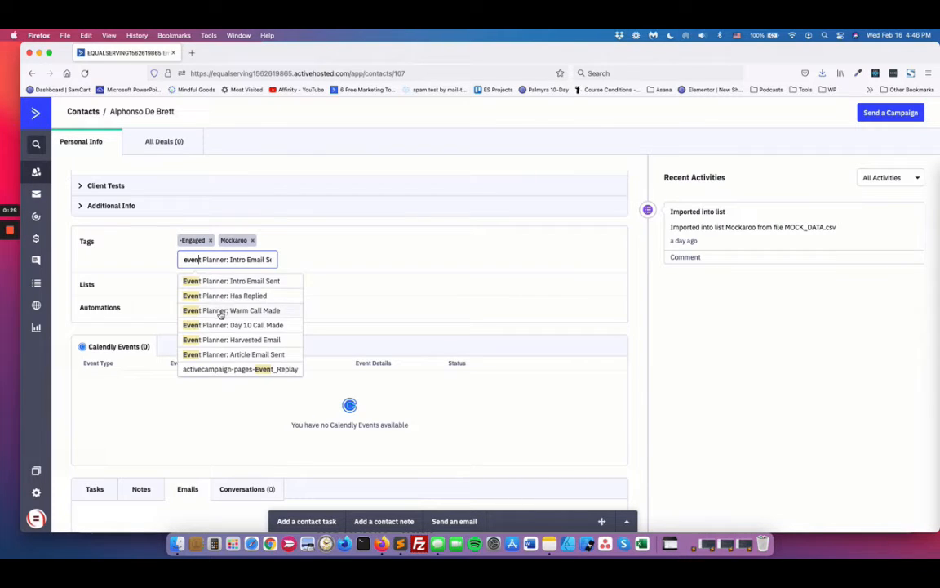
left_click(220, 310)
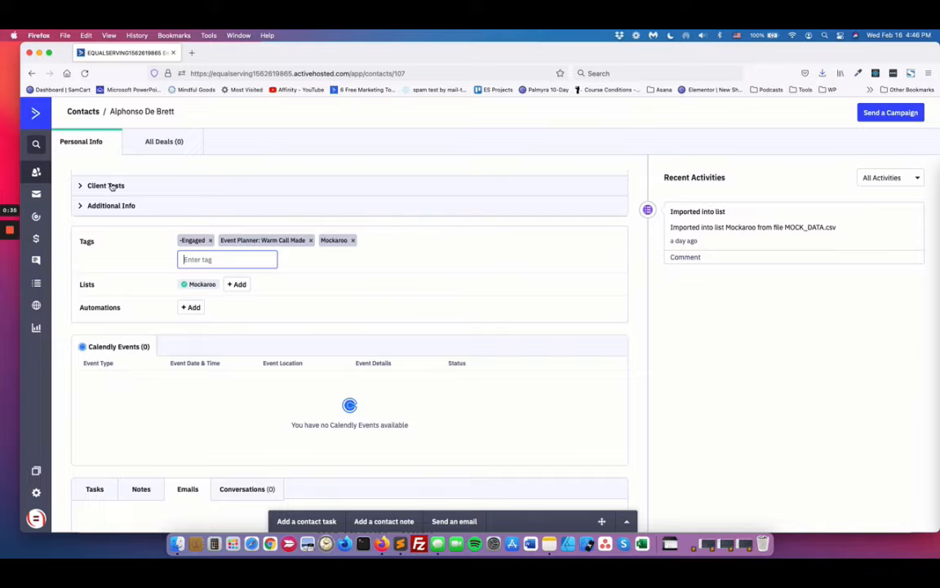
Step: Open the Onboarding automation and examine its sequence from the list-subscription trigger through the emails and 4-day waits to the Purchase Made goal
mouse_move(10, 233)
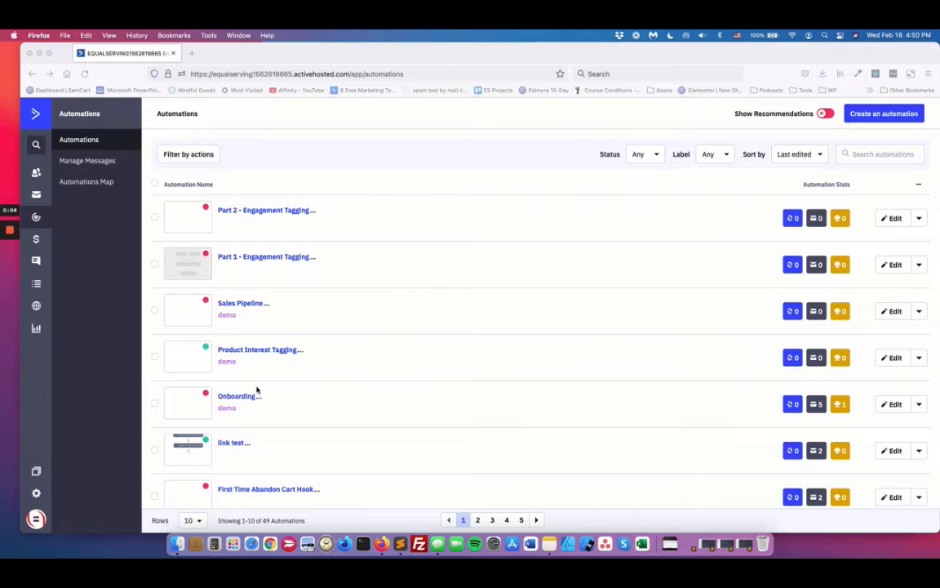
left_click(240, 396)
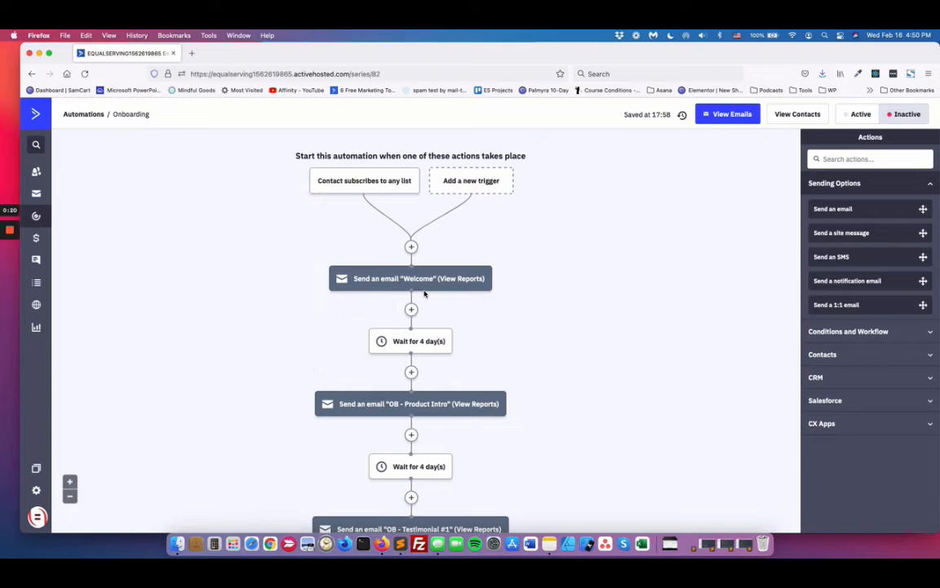
scroll(477, 331, "down", 2)
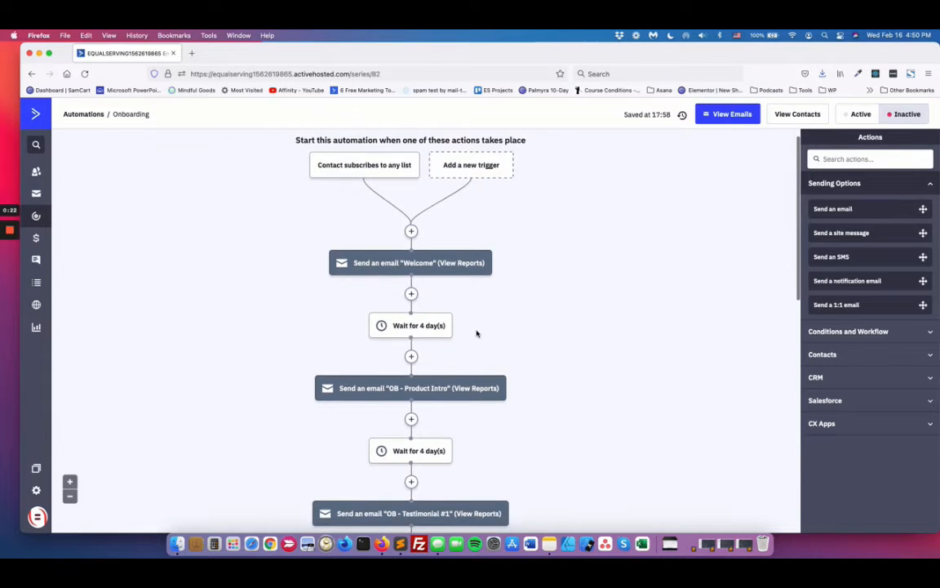
scroll(476, 333, "down", 2)
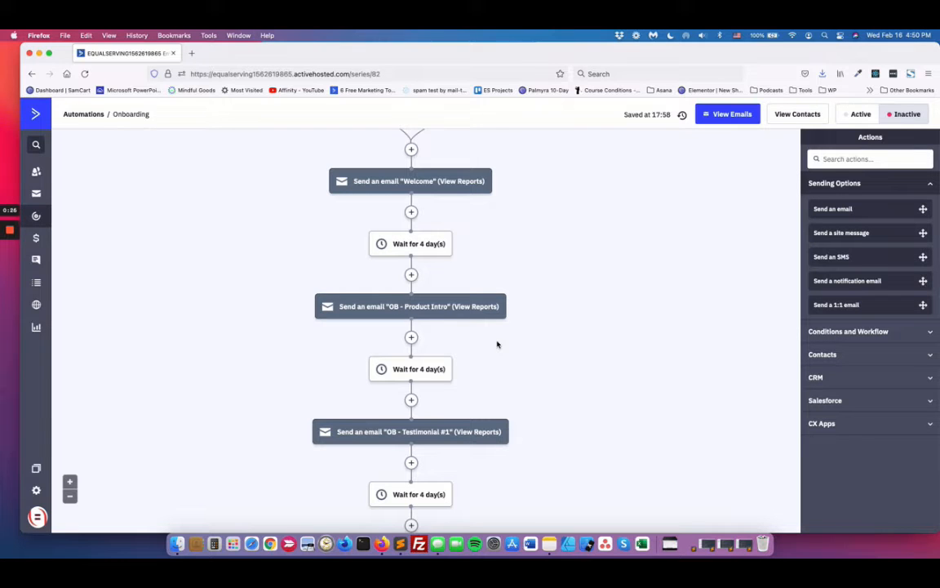
scroll(485, 379, "down", 3)
mouse_move(403, 348)
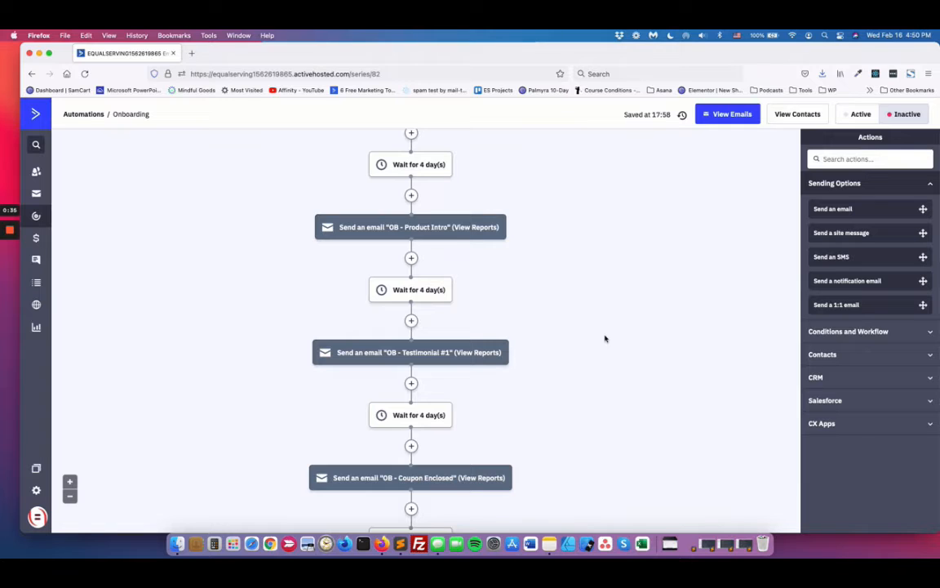
scroll(600, 335, "down", 3)
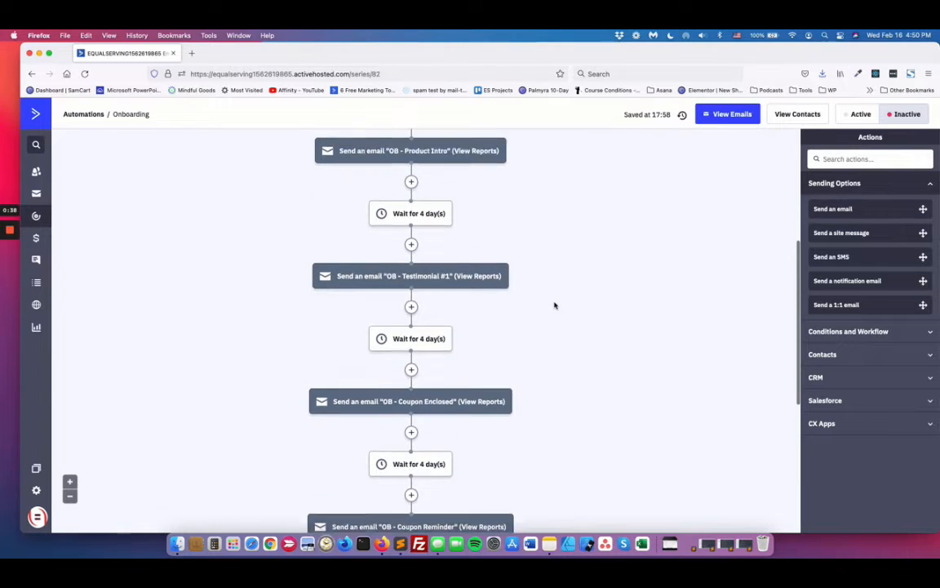
scroll(555, 305, "up", 4)
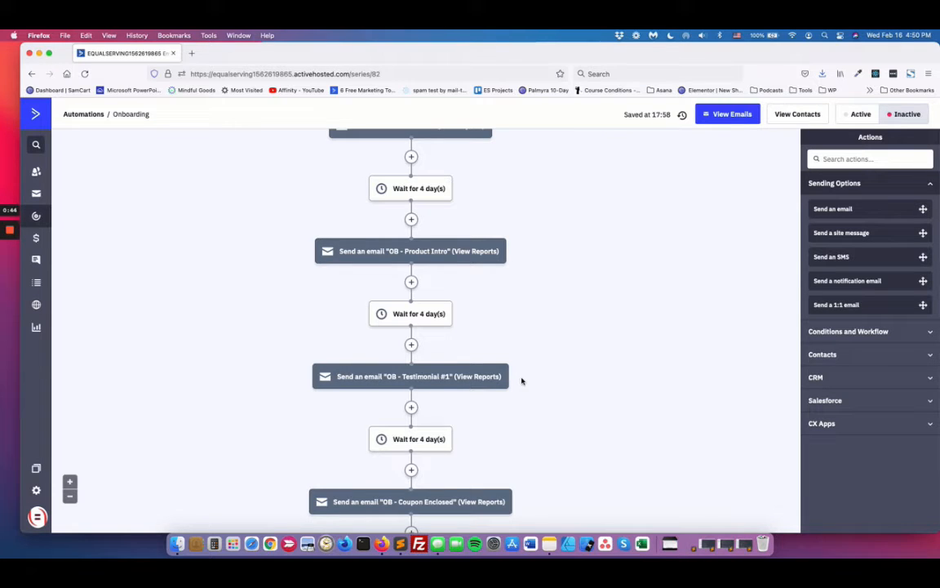
scroll(522, 381, "down", 2)
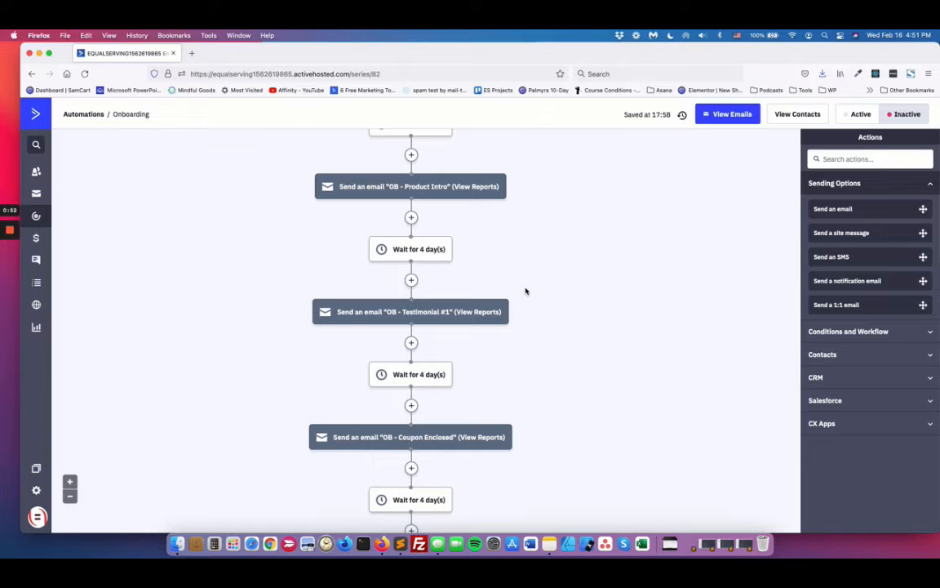
scroll(525, 336, "down", 1)
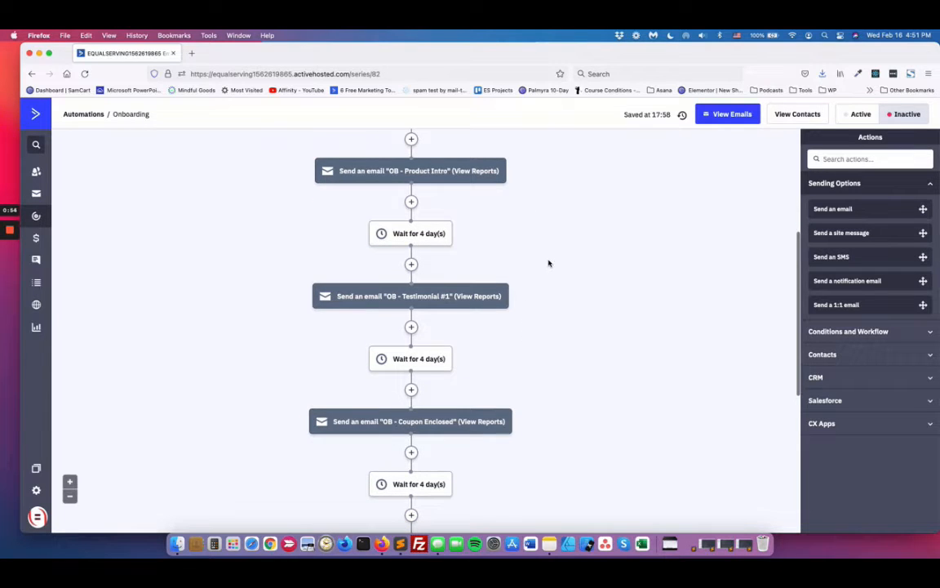
scroll(548, 261, "down", 5)
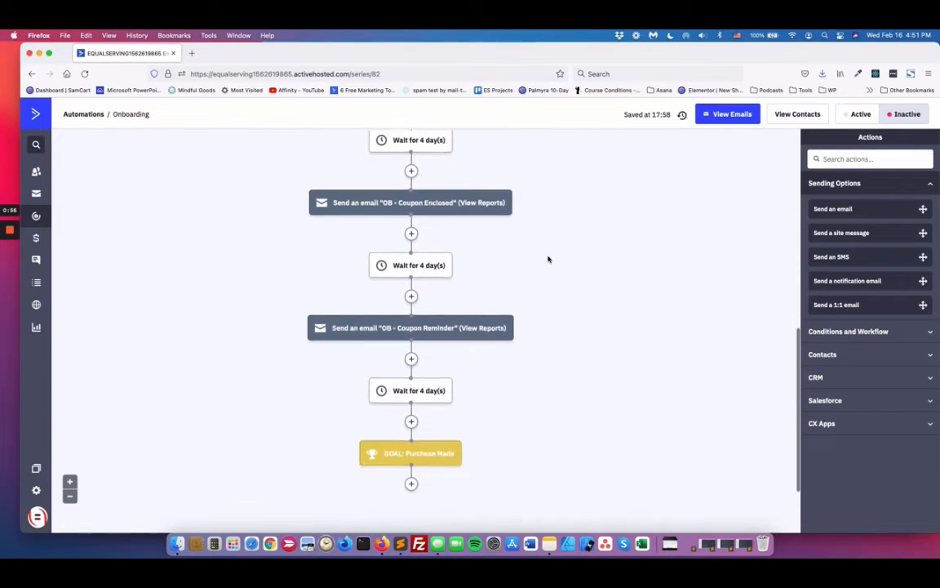
Step: Return to the Onboarding start trigger and retrace the Welcome, Product Intro, Testimonial and coupon emails down to the goal
scroll(548, 260, "up", 15)
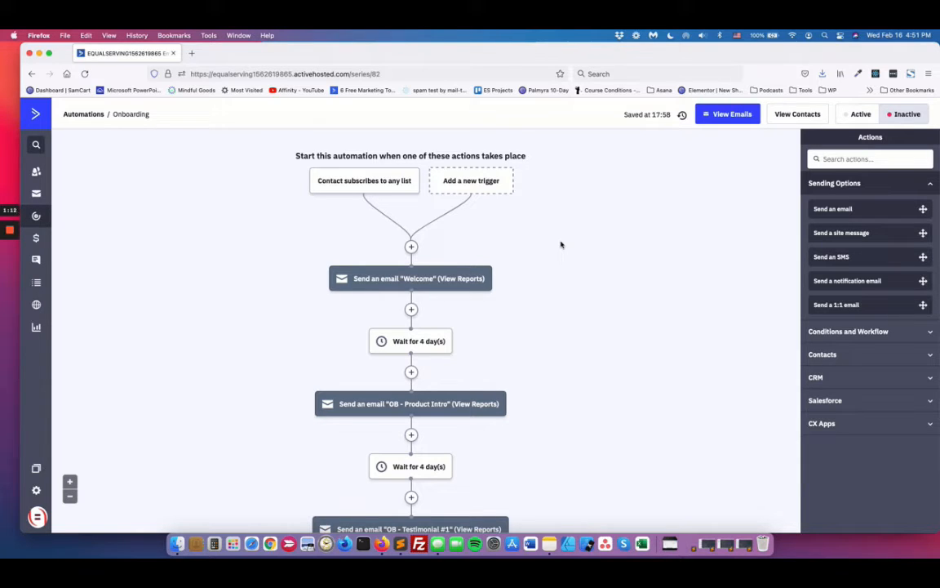
scroll(561, 245, "down", 3)
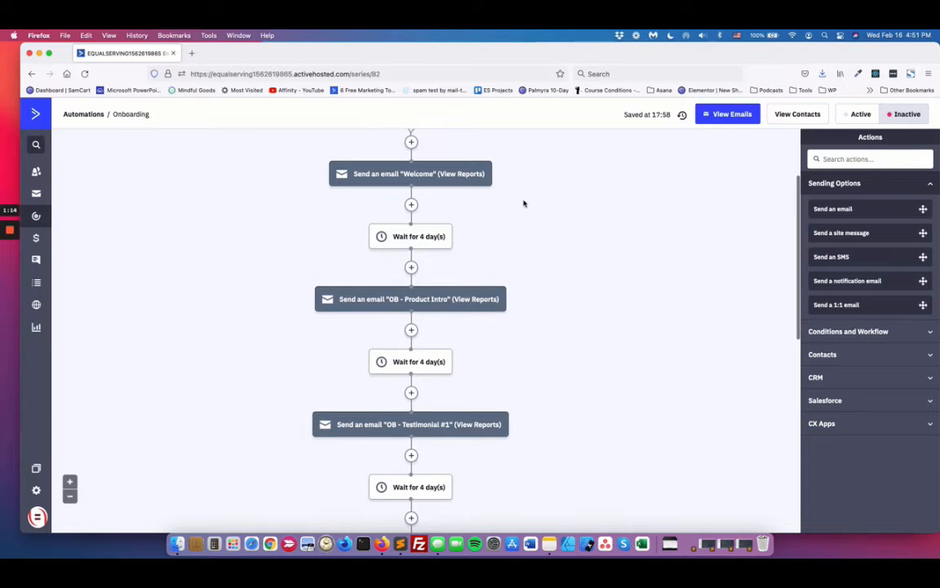
scroll(541, 252, "down", 2)
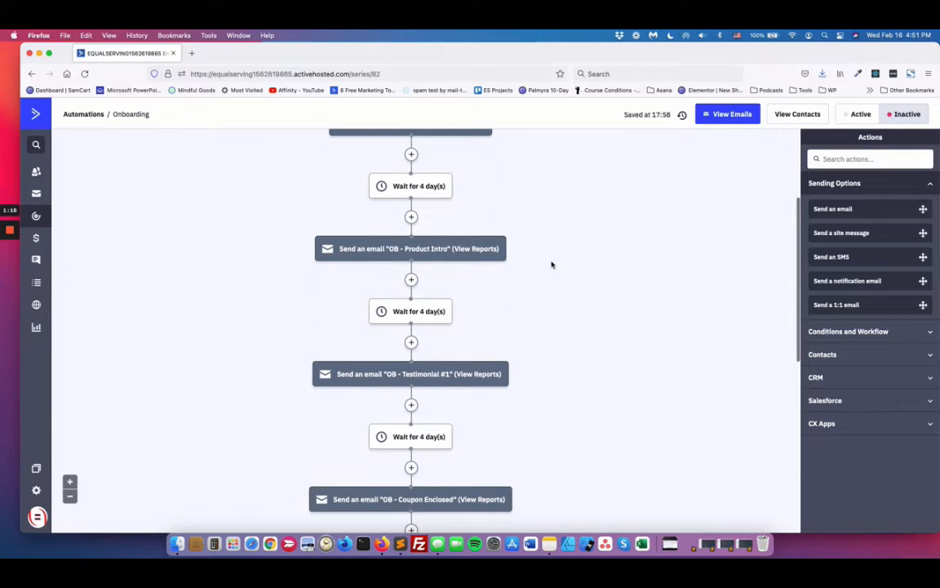
scroll(551, 262, "down", 2)
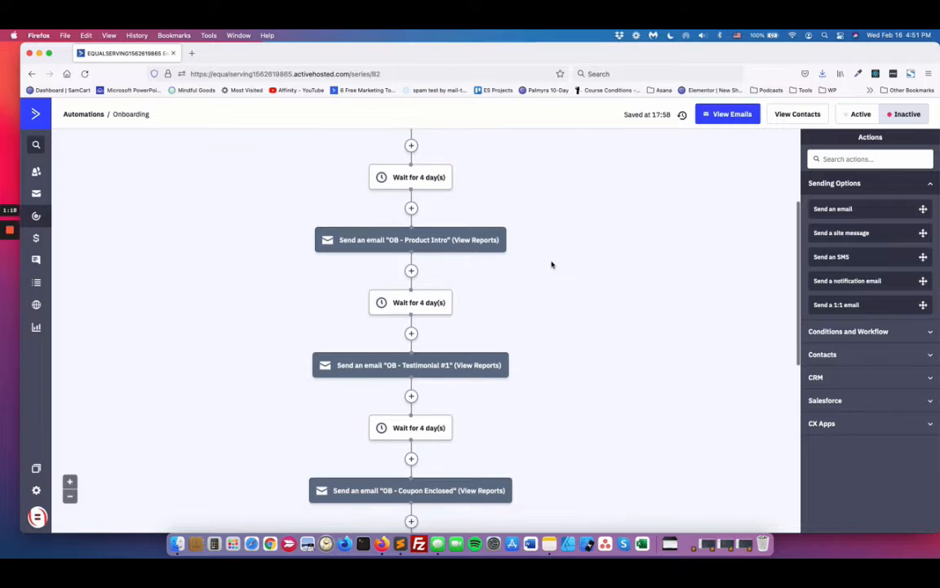
scroll(569, 359, "down", 2)
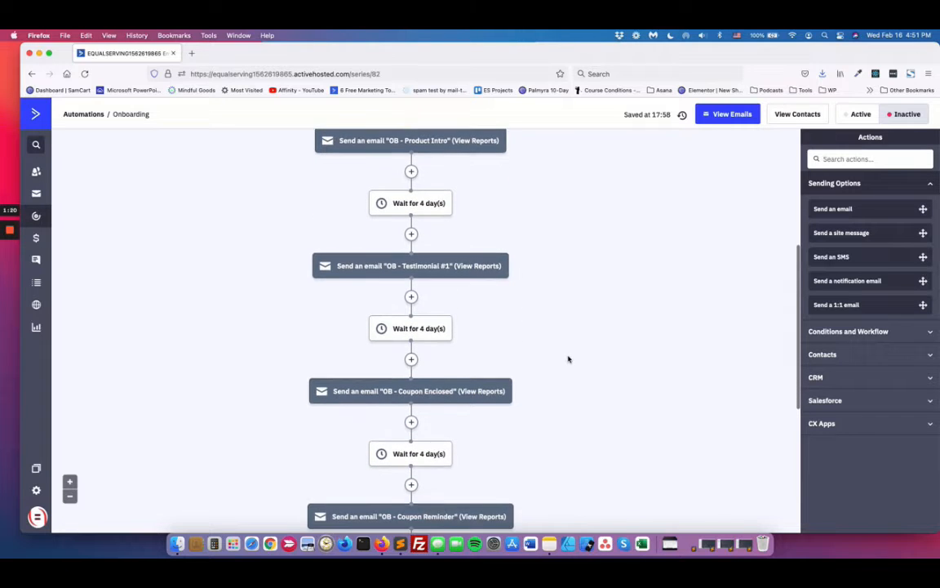
scroll(551, 276, "up", 3)
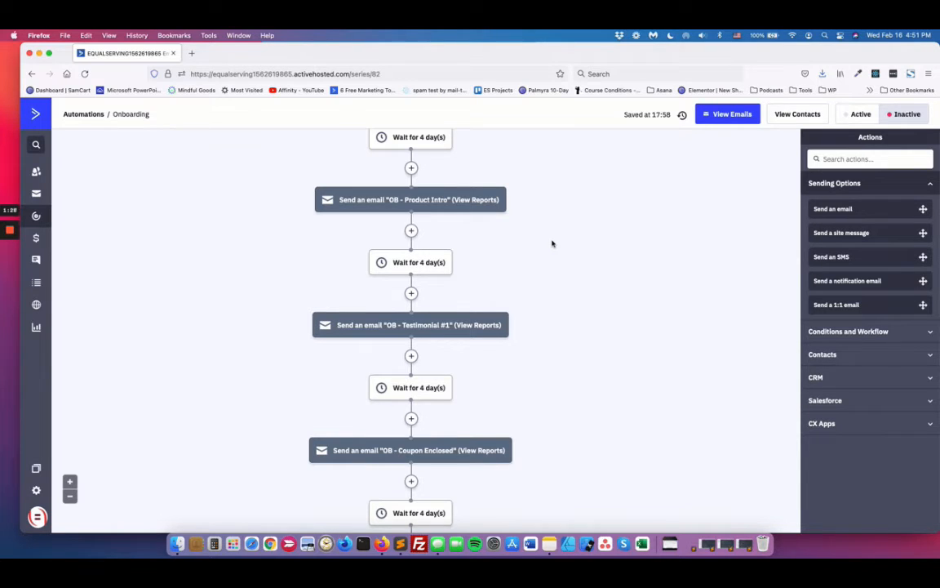
scroll(551, 243, "up", 5)
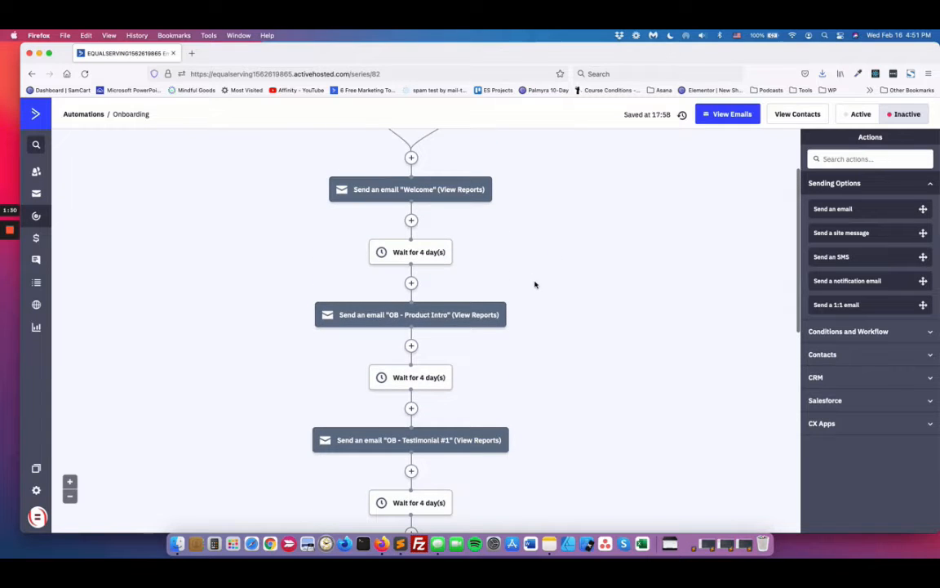
scroll(536, 284, "down", 5)
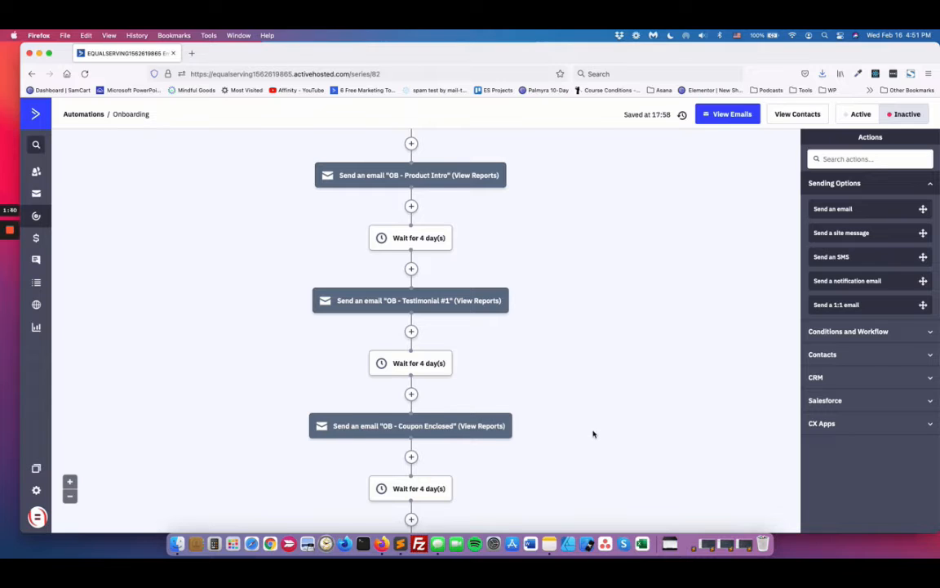
scroll(592, 434, "down", 3)
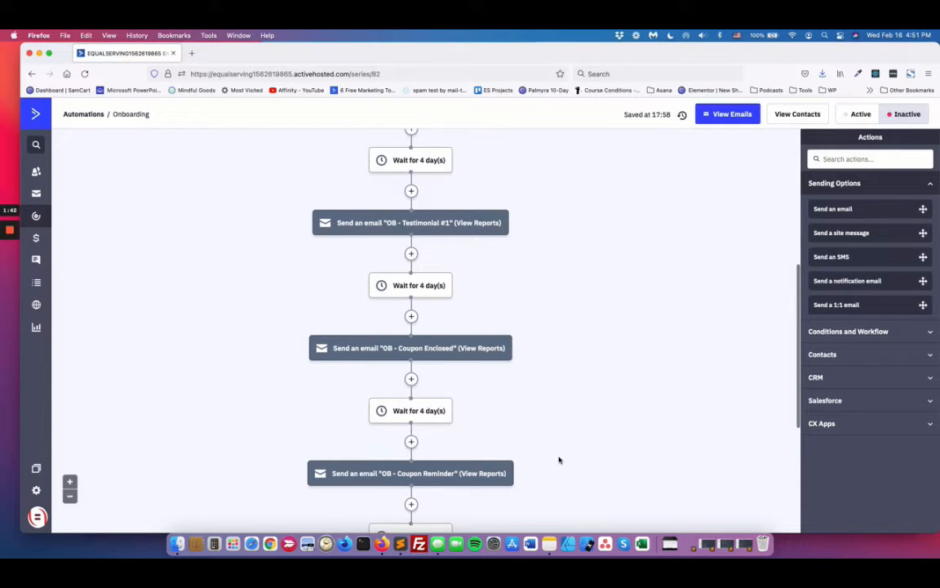
scroll(503, 414, "down", 1)
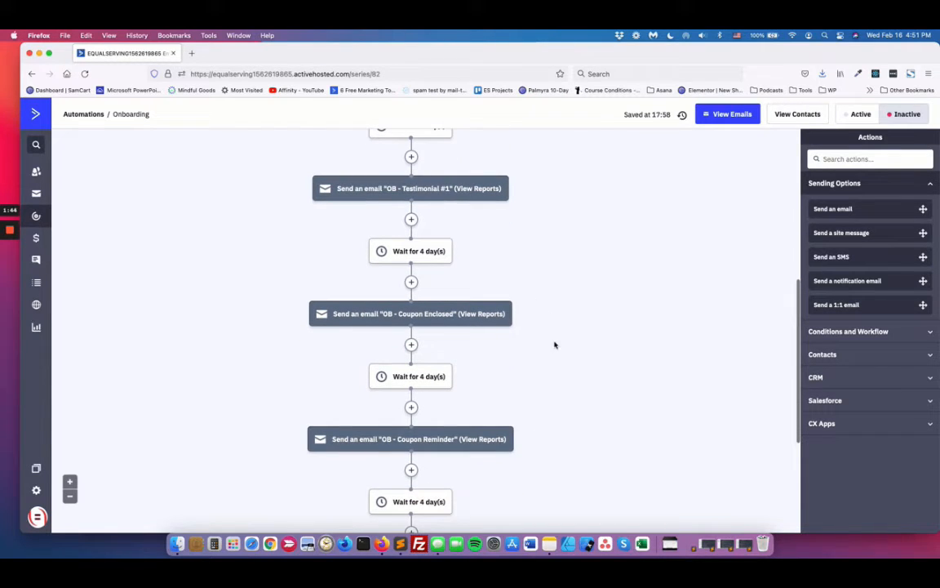
scroll(554, 344, "down", 3)
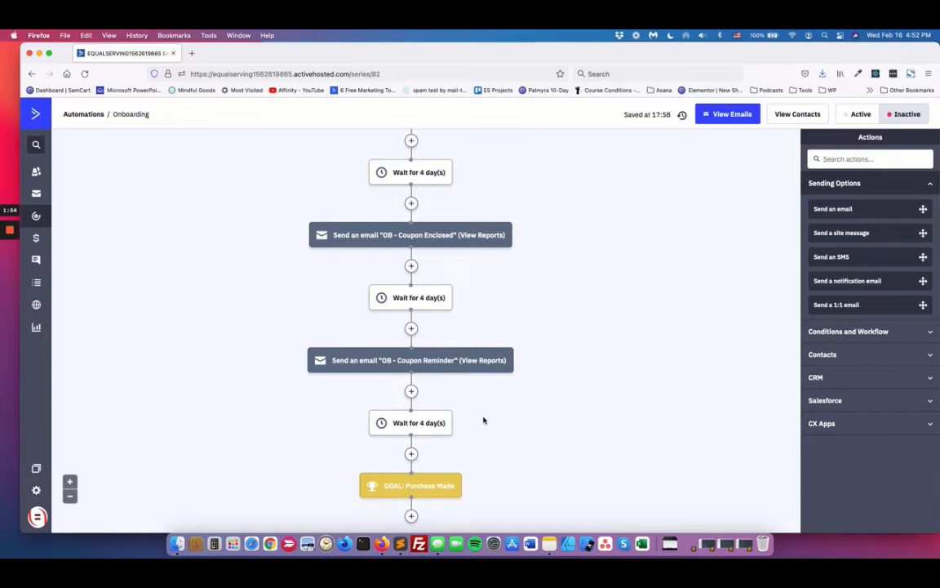
Step: Review the Onboarding emails and the waits between them once more, from Welcome to Coupon Reminder
scroll(550, 386, "up", 10)
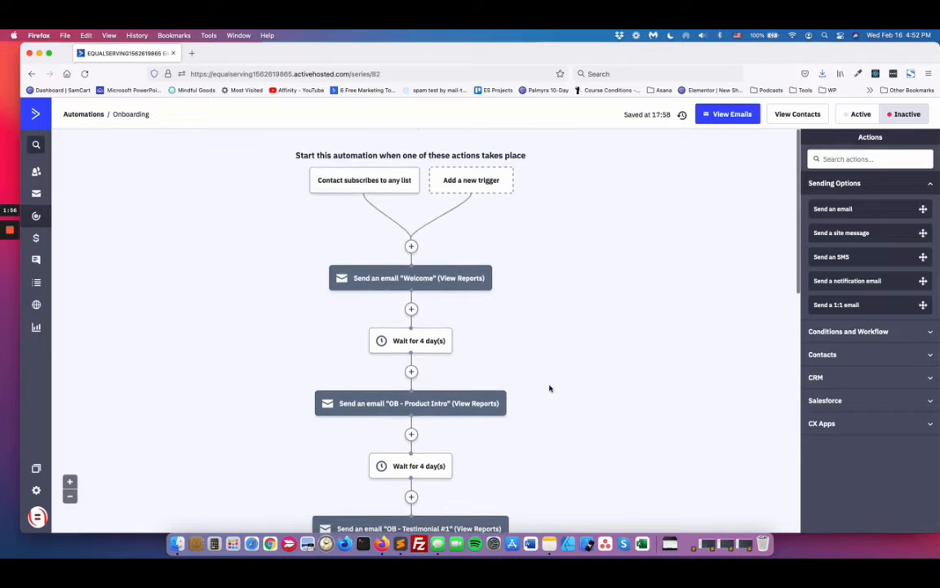
scroll(525, 306, "down", 1)
scroll(525, 308, "down", 3)
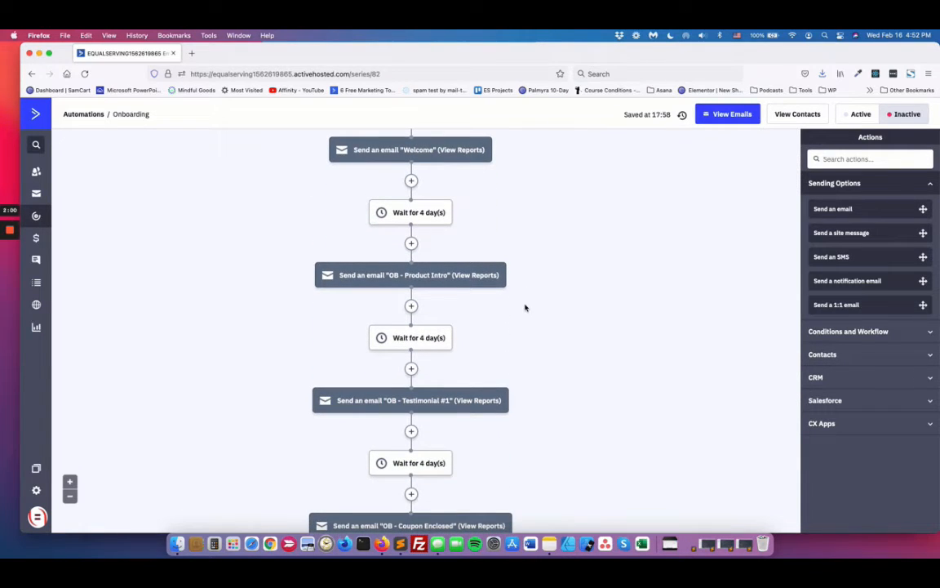
scroll(526, 294, "up", 2)
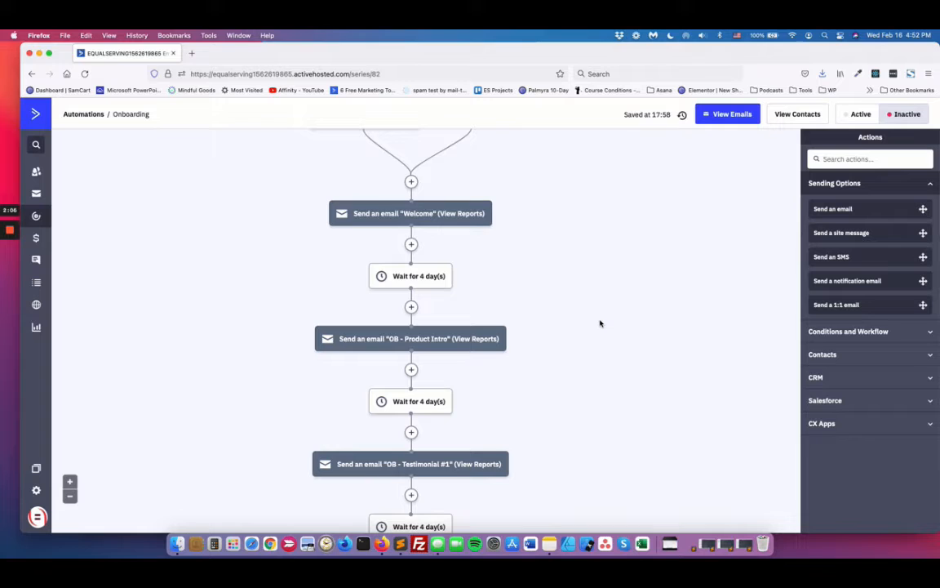
scroll(600, 323, "down", 4)
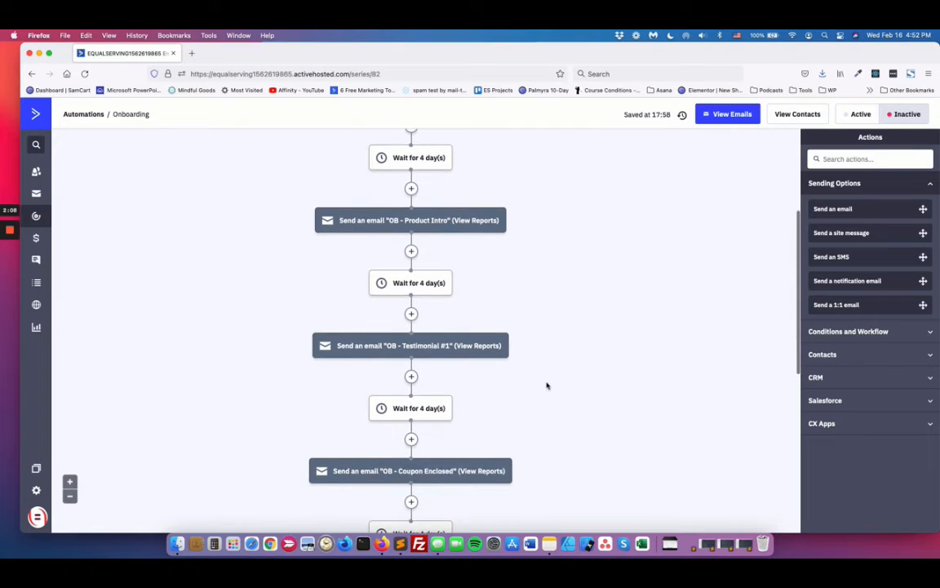
scroll(545, 388, "down", 2)
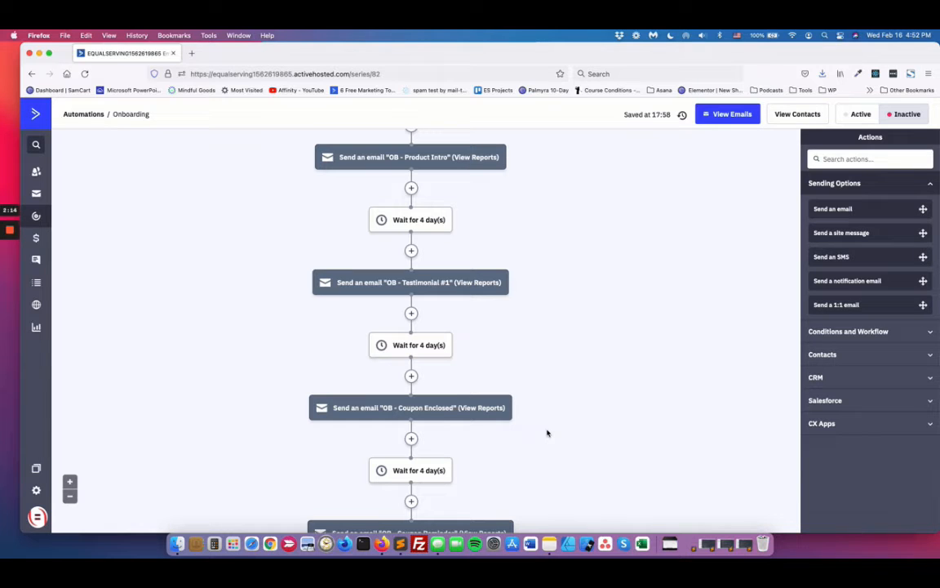
scroll(547, 433, "down", 3)
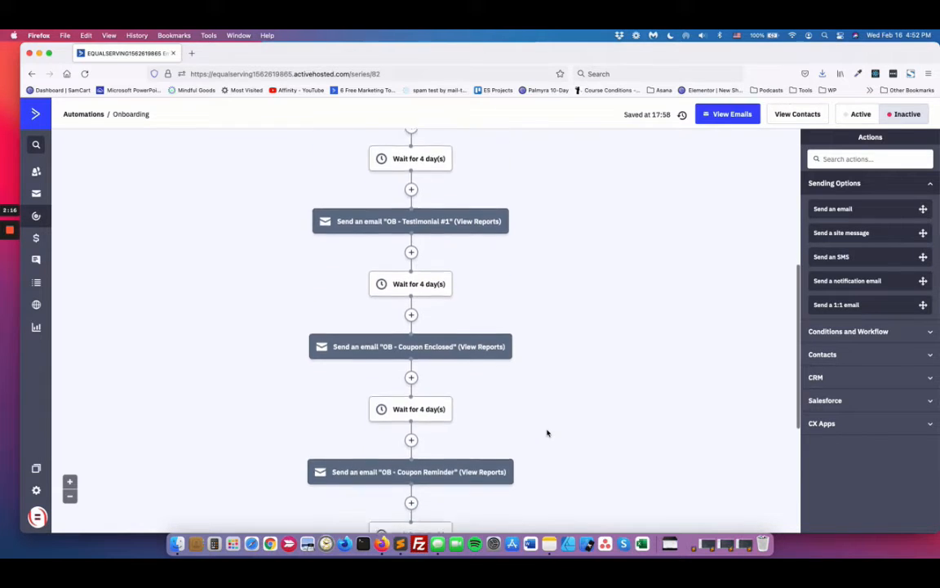
Step: Open the Purchase Made goal at the end of the automation, review its settings and tag condition, and close both dialogs without saving
scroll(547, 434, "down", 3)
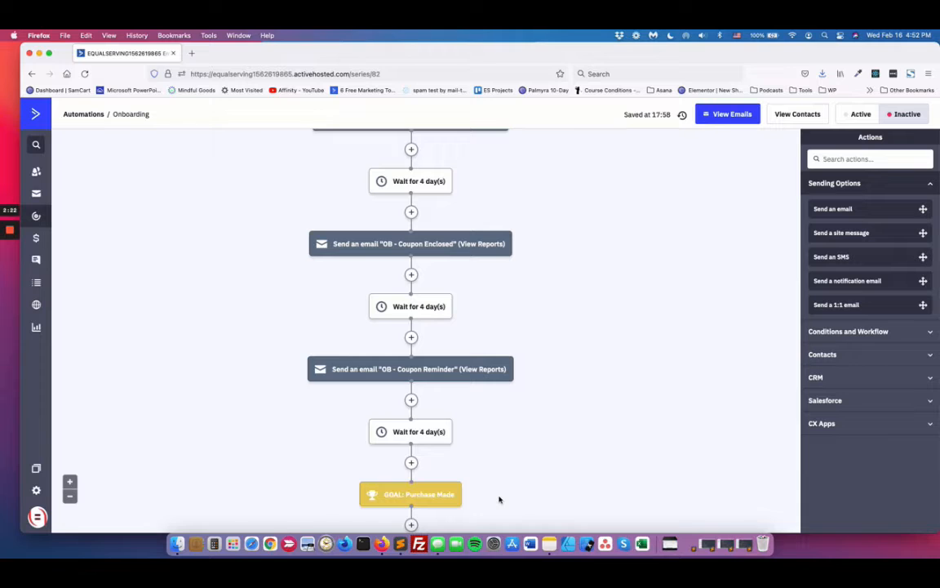
scroll(581, 260, "up", 10)
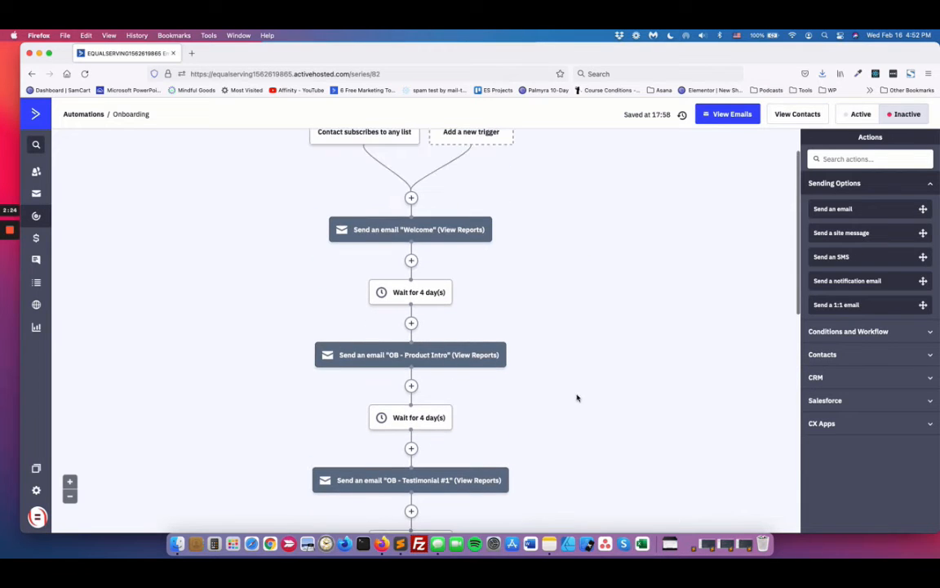
scroll(577, 398, "down", 3)
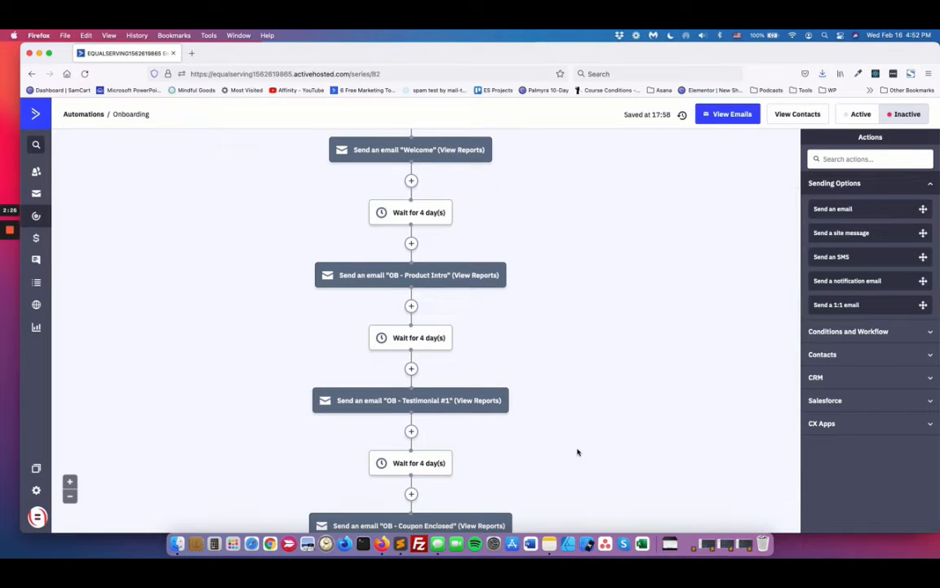
scroll(577, 451, "down", 3)
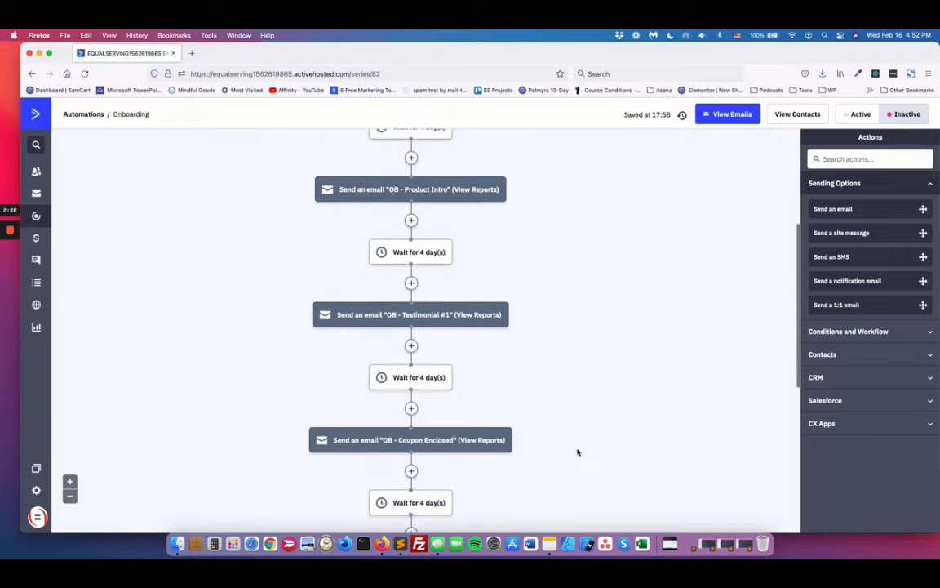
scroll(533, 384, "down", 7)
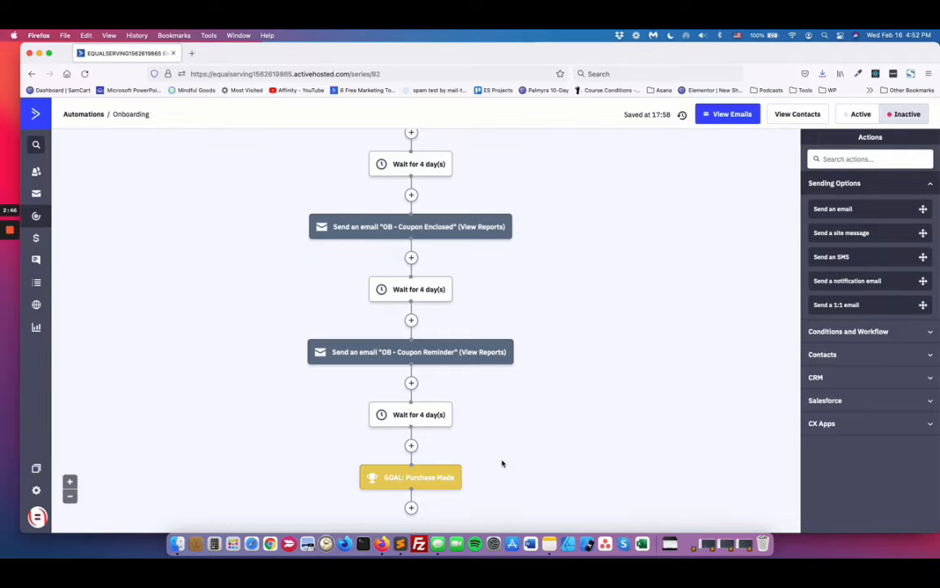
left_click(404, 478)
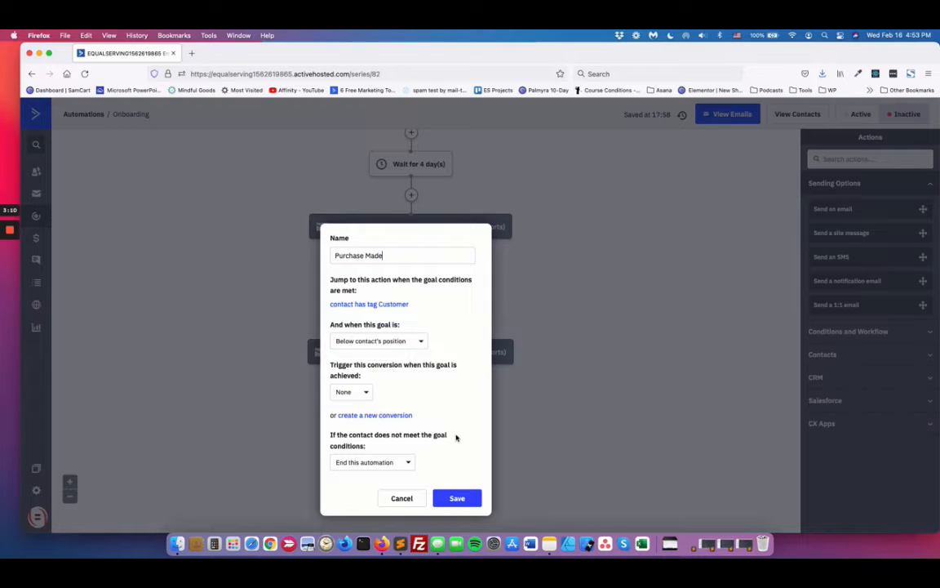
left_click(391, 305)
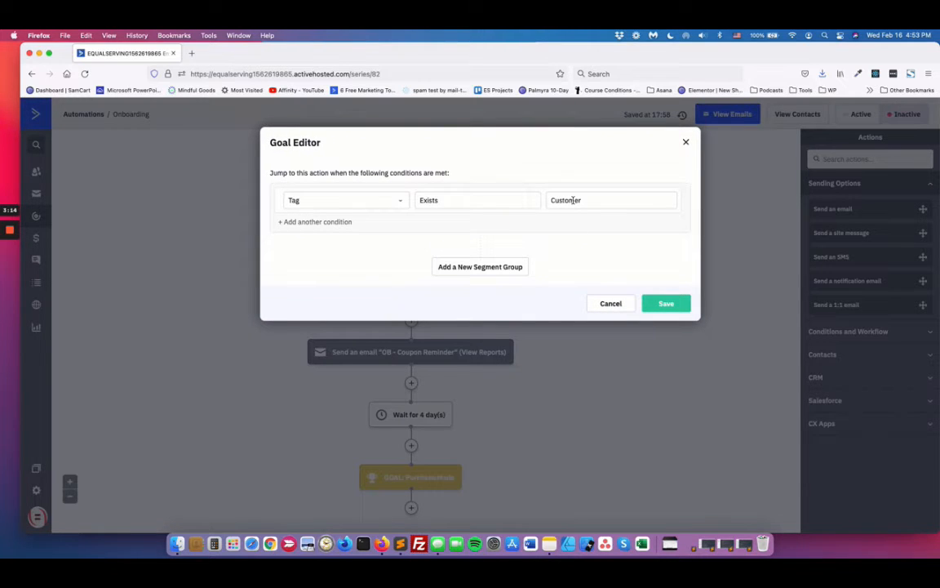
left_click(612, 304)
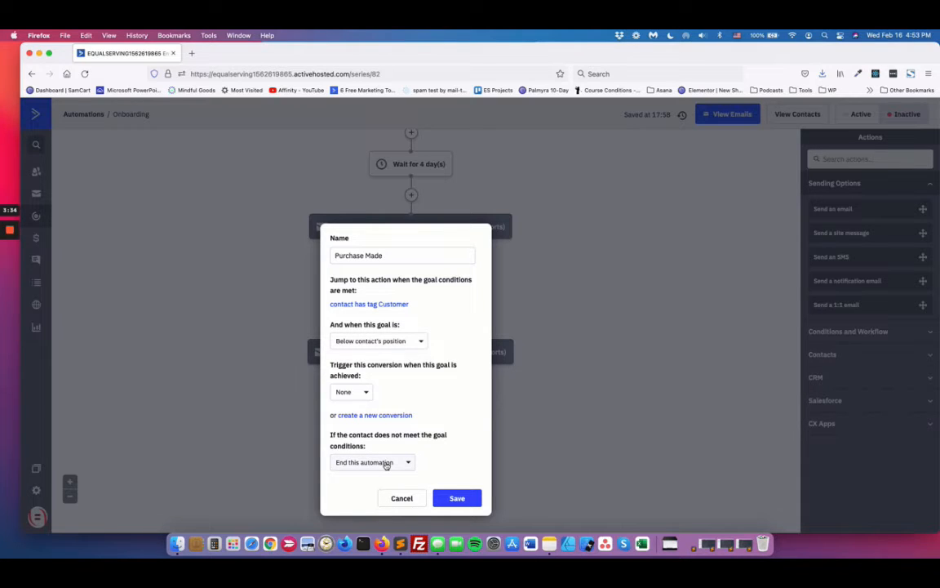
left_click(409, 499)
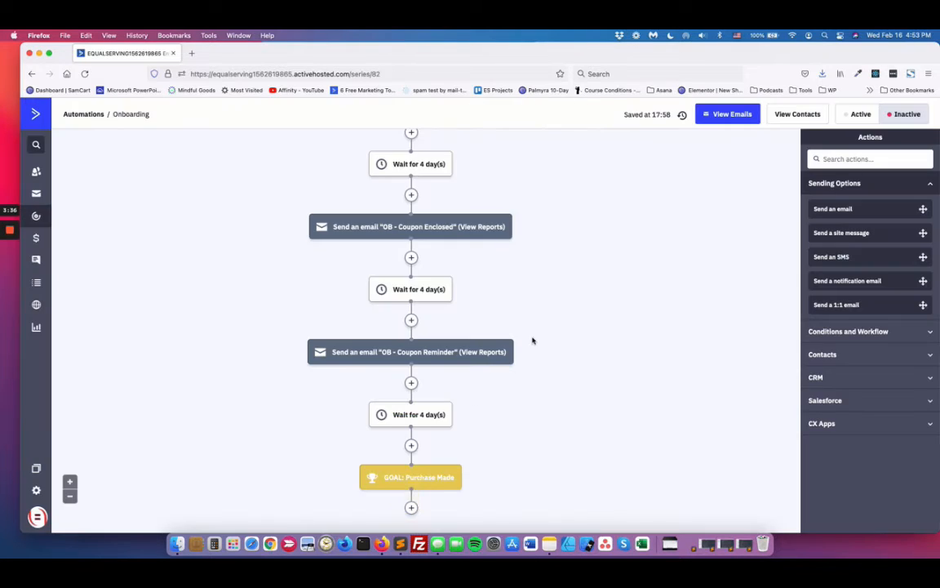
Step: Examine how the Onboarding emails and waits lead from the list-subscription trigger to the Purchase Made goal
scroll(535, 253, "up", 10)
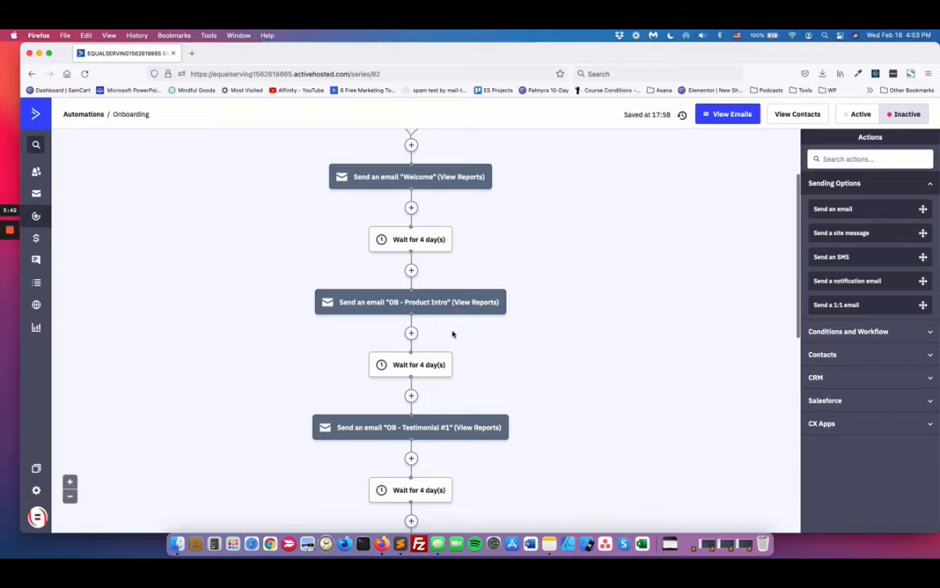
scroll(449, 338, "down", 2)
scroll(452, 359, "down", 1)
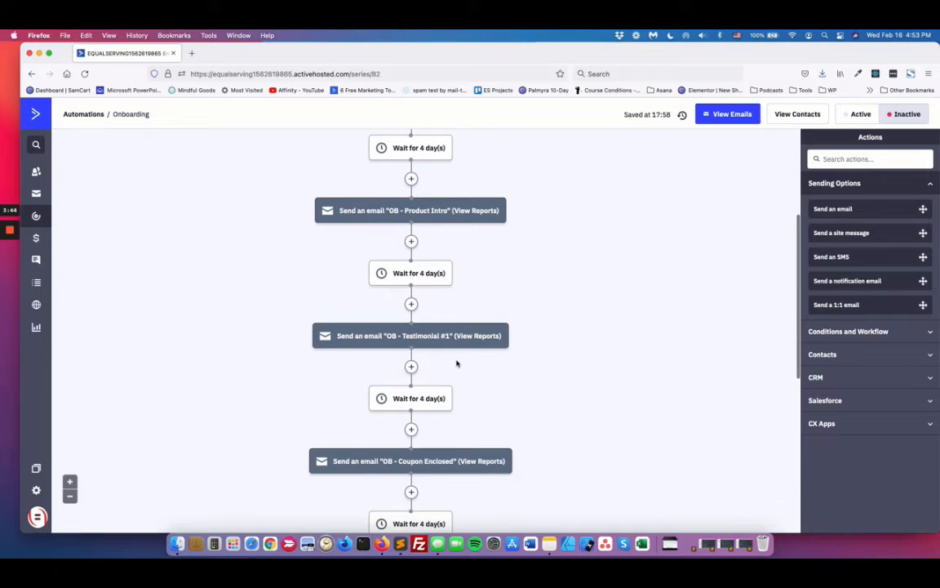
scroll(457, 363, "down", 8)
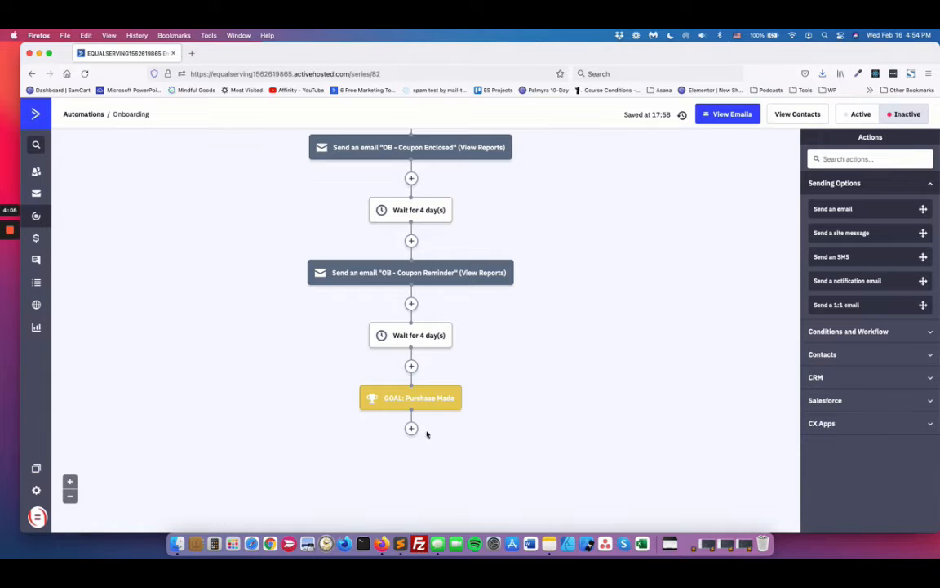
mouse_move(399, 399)
scroll(547, 256, "up", 5)
scroll(540, 364, "down", 5)
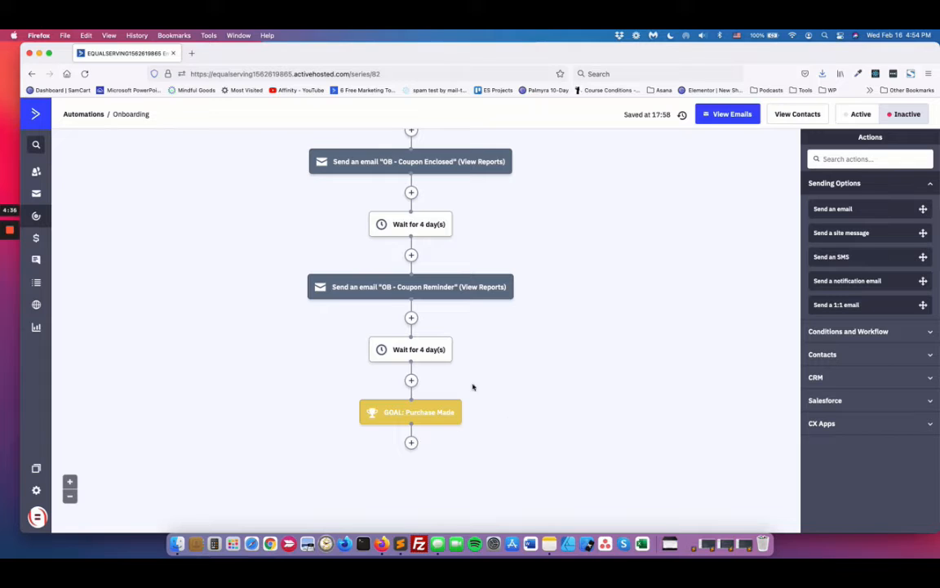
scroll(522, 269, "up", 10)
scroll(532, 241, "up", 3)
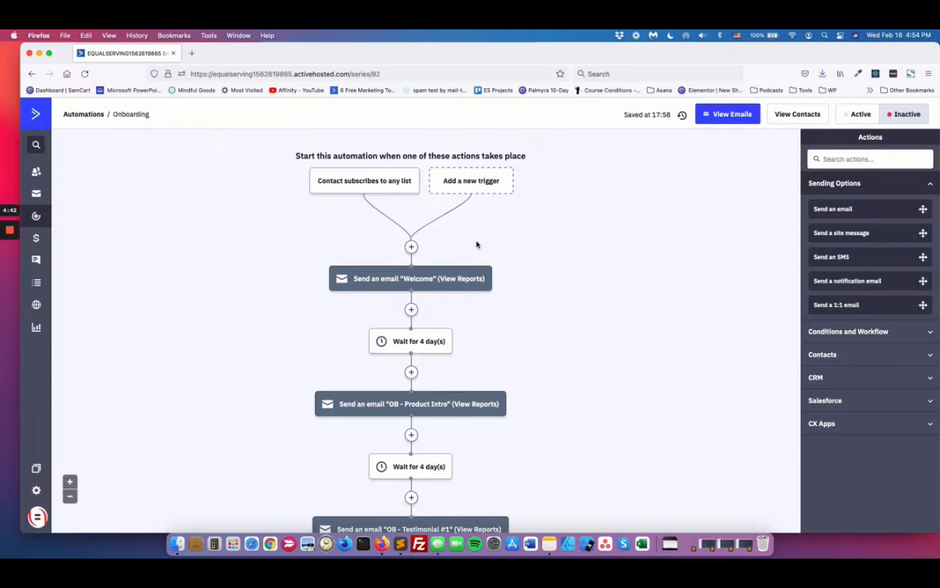
scroll(555, 296, "down", 15)
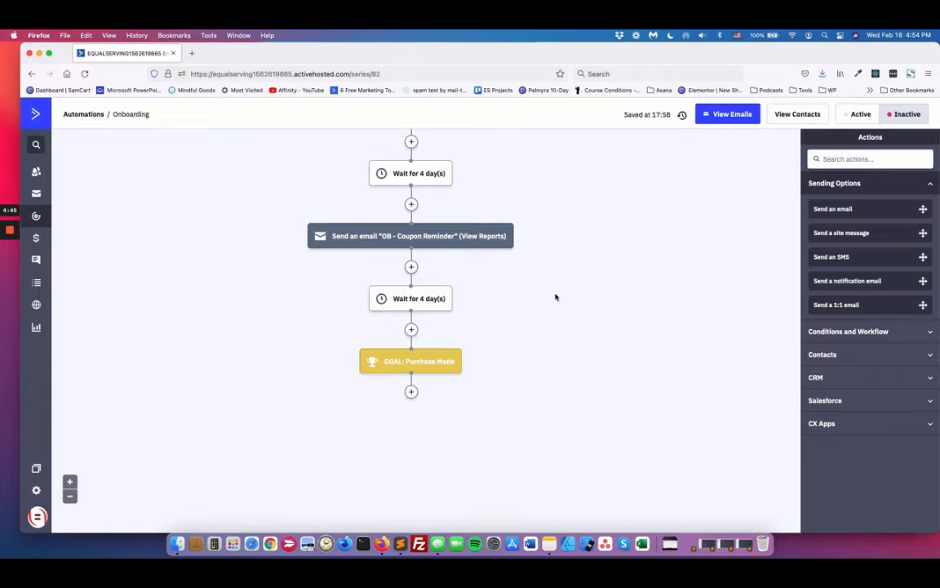
scroll(559, 302, "up", 10)
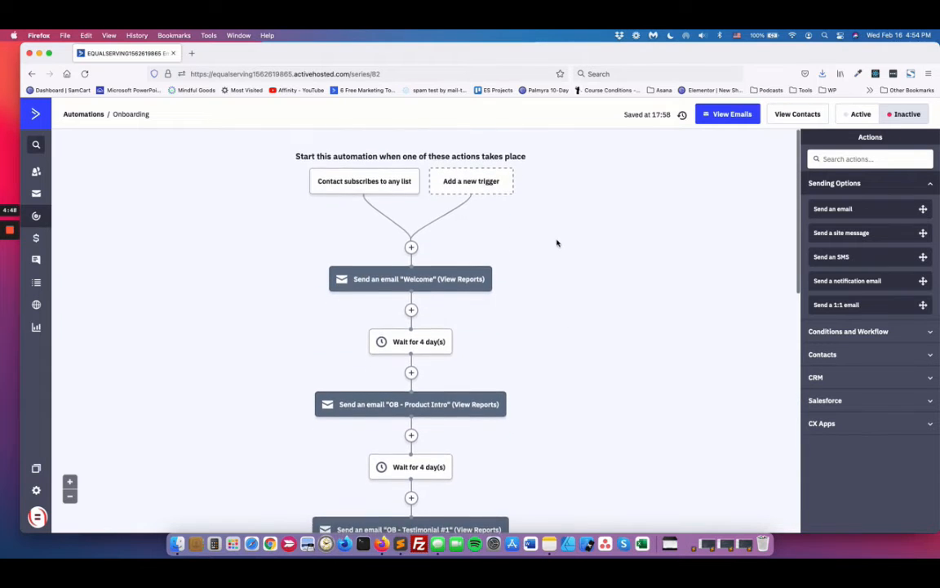
scroll(556, 245, "down", 3)
scroll(558, 261, "down", 2)
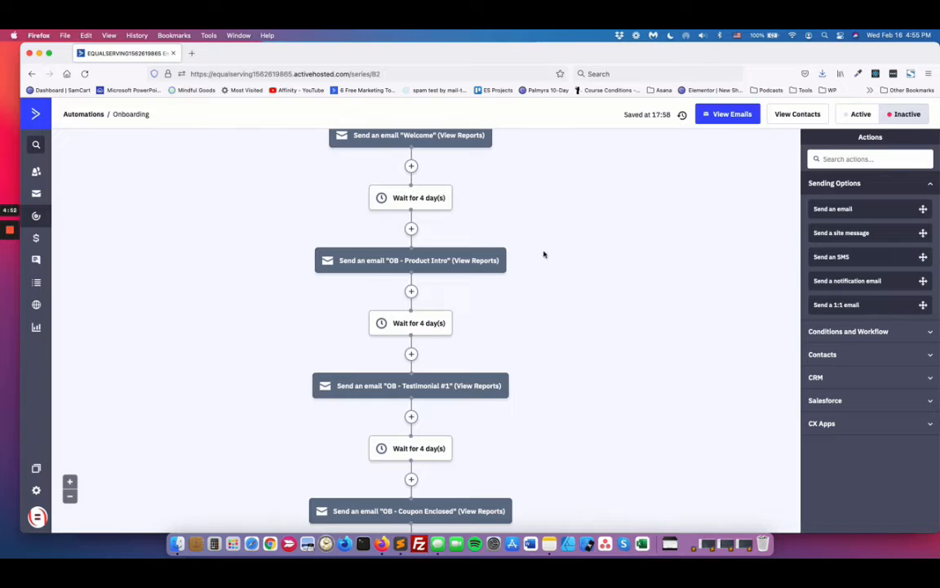
Step: Open the deals area and look through all stages of the Sales pipeline, from Requested Brochure to Lost
mouse_move(12, 232)
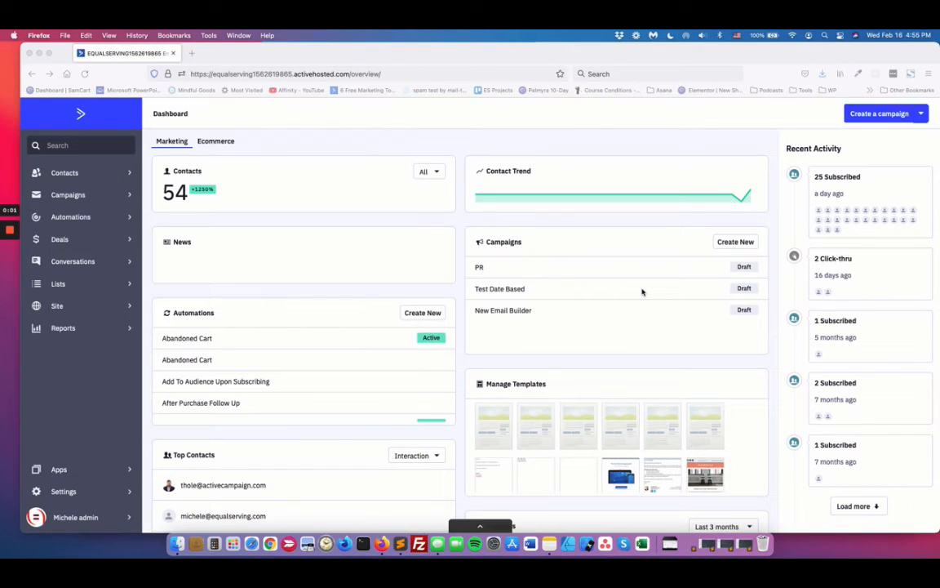
left_click(59, 242)
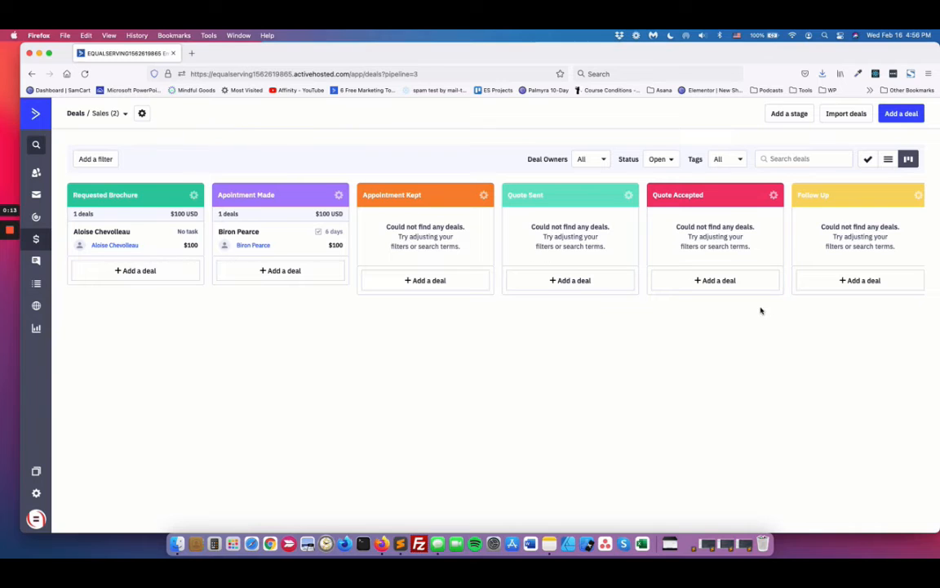
scroll(747, 339, "right", 5)
scroll(746, 339, "left", 5)
scroll(725, 222, "right", 5)
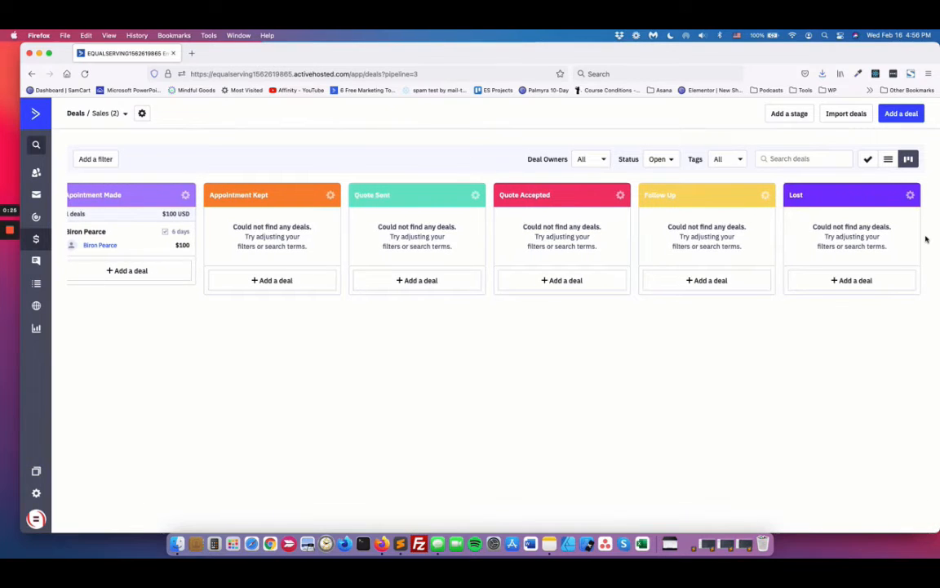
scroll(524, 249, "left", 5)
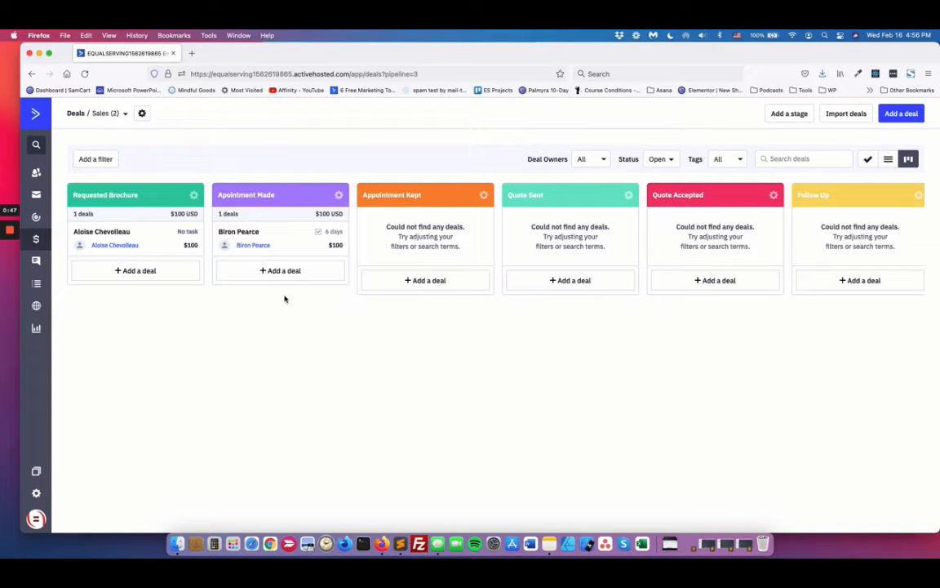
Step: Correct the spelling of the second pipeline stage's name to Appointment Made and save the stage options
left_click(336, 195)
left_click(311, 215)
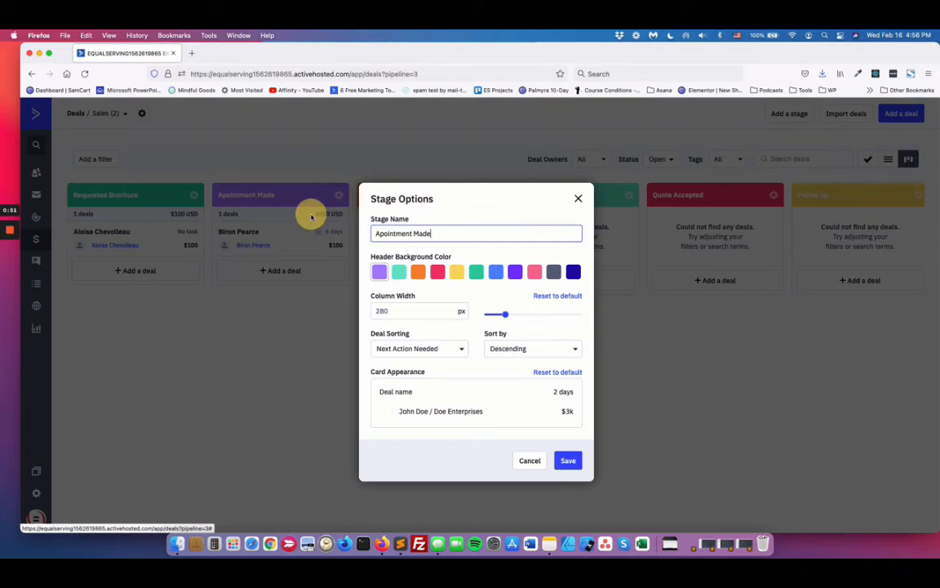
left_click(386, 233)
type("p")
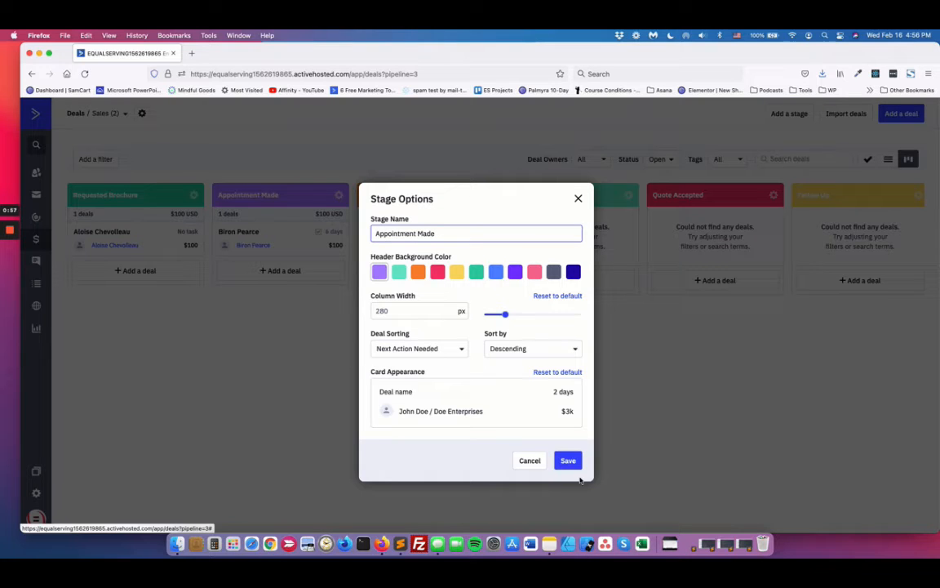
left_click(567, 461)
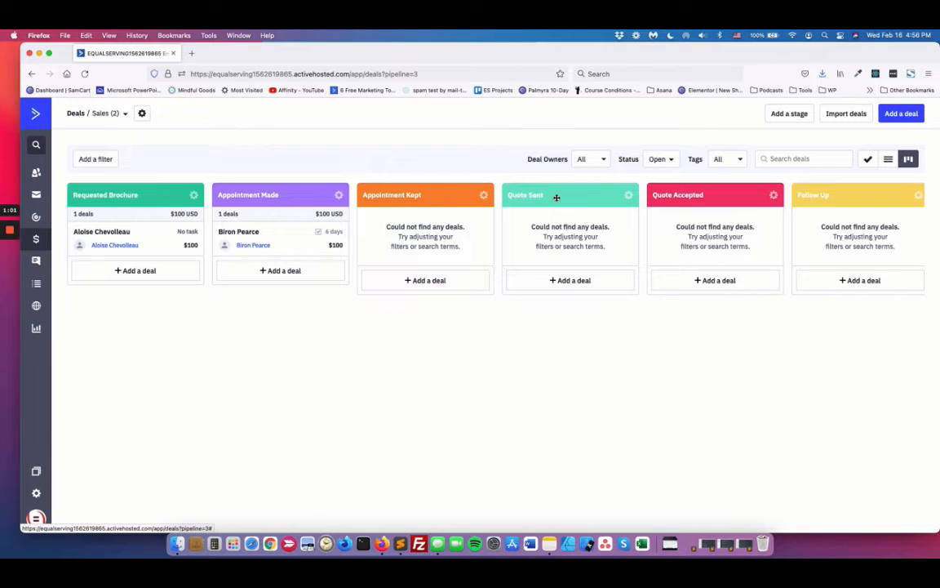
Step: Add a stage named New Stage with a dark grey header colour to the Sales pipeline
scroll(556, 195, "right", 4)
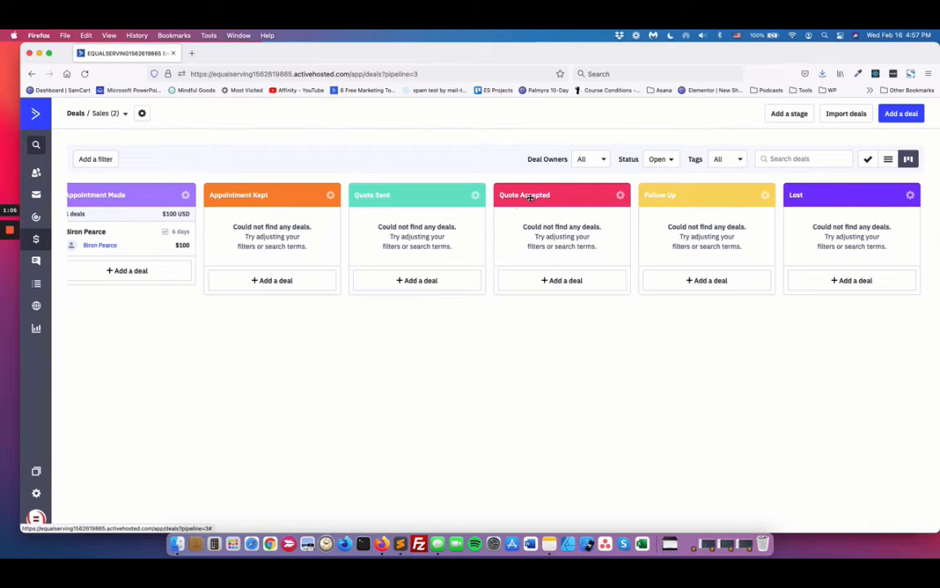
scroll(683, 197, "right", 1)
scroll(536, 287, "left", 4)
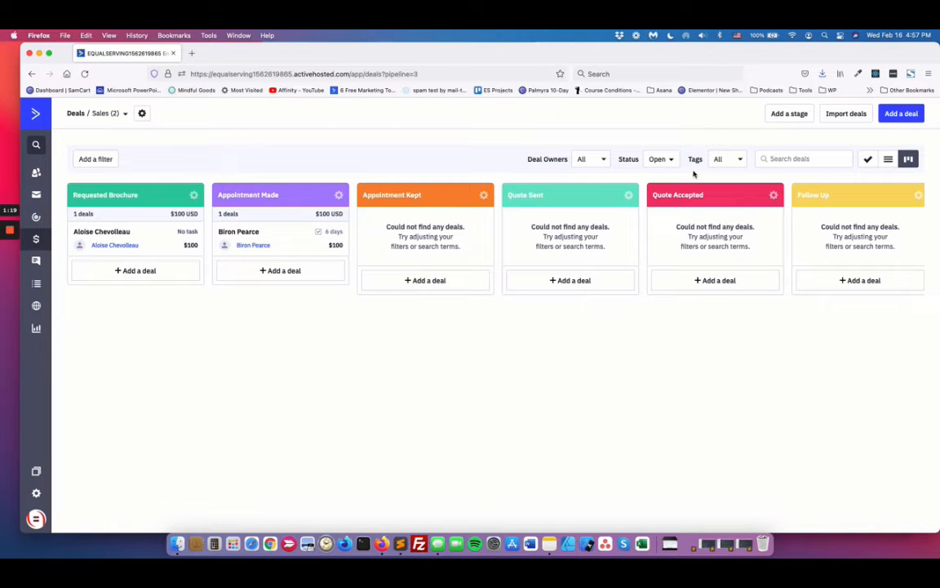
scroll(738, 187, "right", 5)
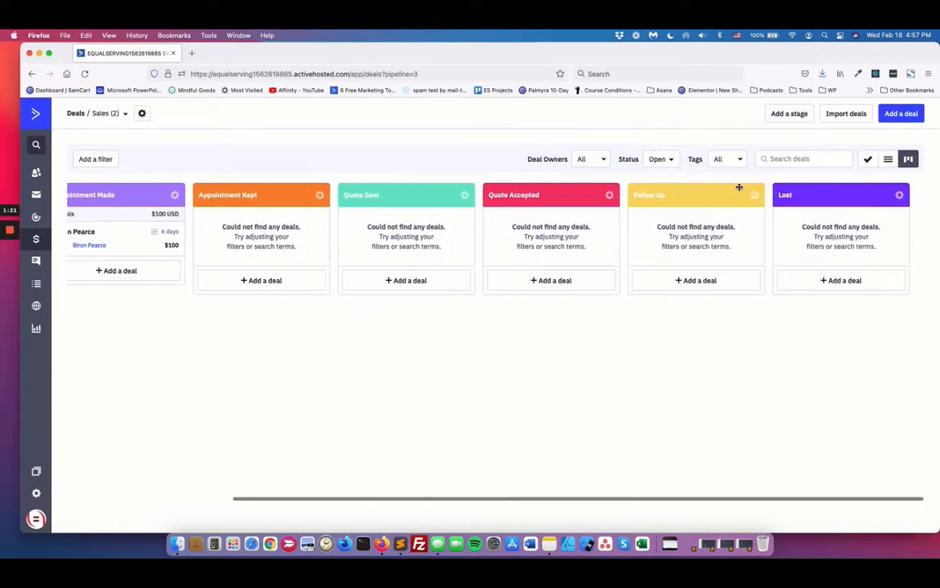
left_click(788, 114)
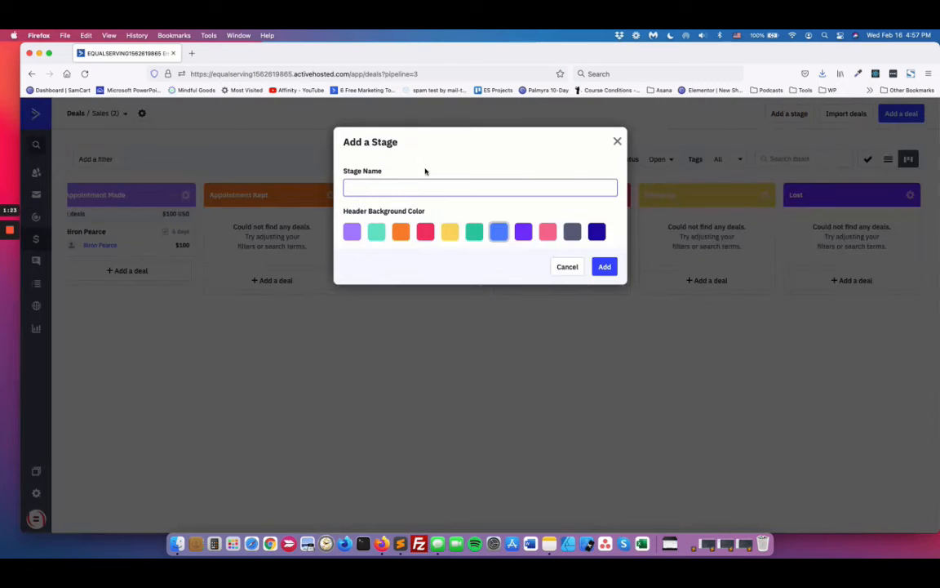
type("New Stage")
left_click(573, 233)
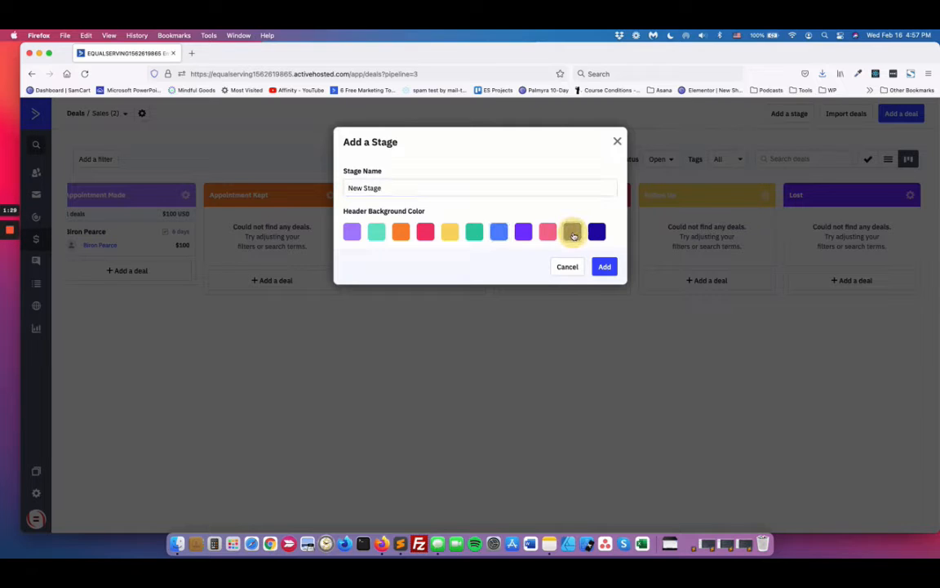
left_click(604, 267)
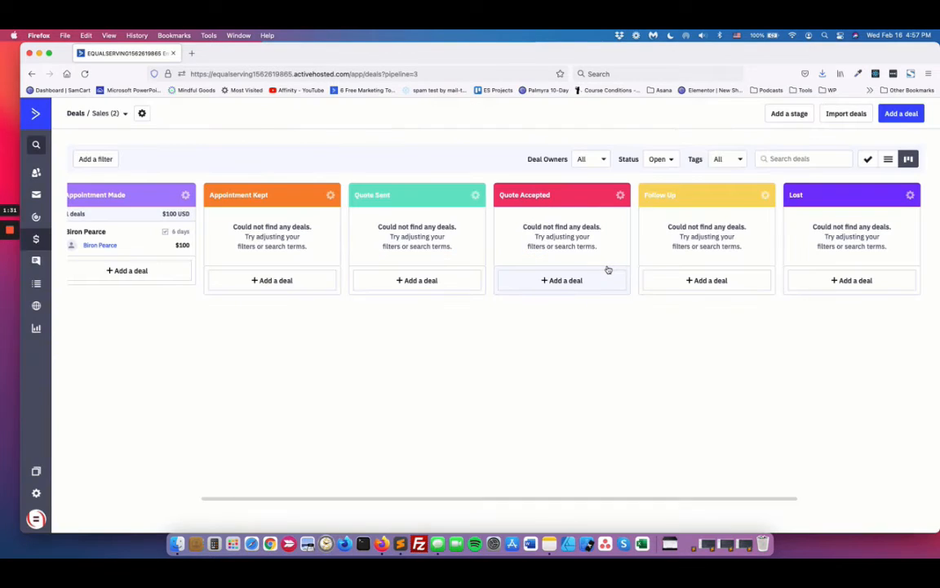
Step: Move New Stage between the Quote Sent and Quote Accepted stages of the pipeline
scroll(611, 287, "right", 5)
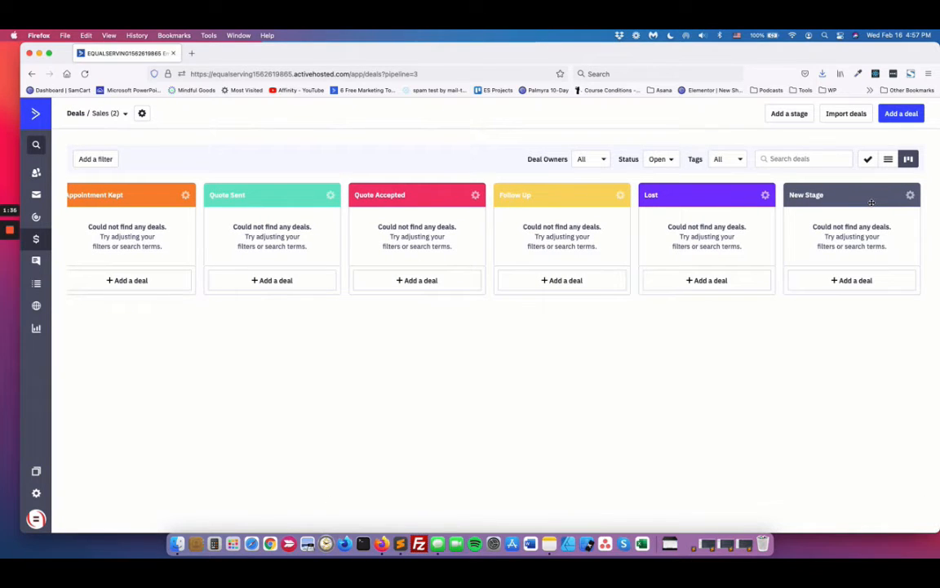
left_click_drag(872, 201, 405, 202)
left_click_drag(693, 195, 375, 225)
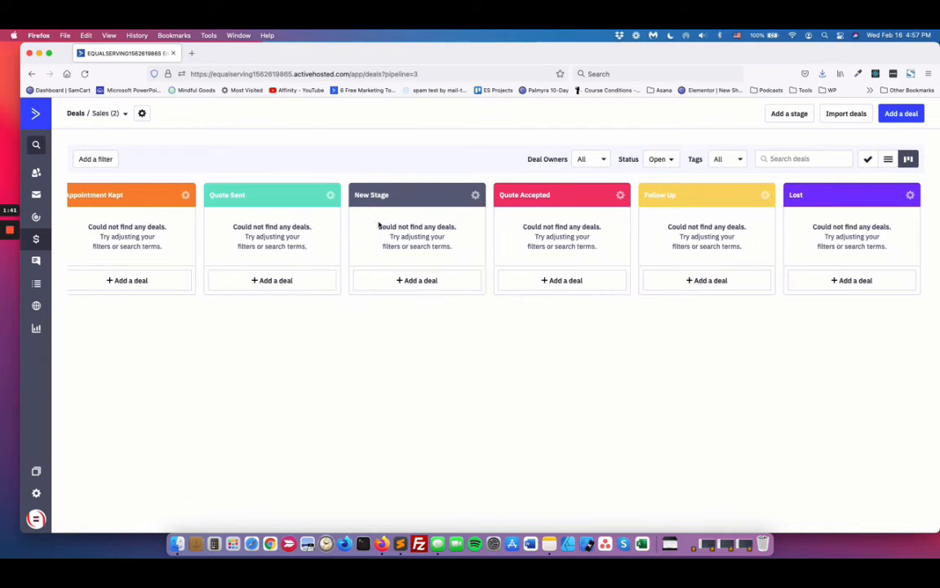
scroll(386, 384, "left", 5)
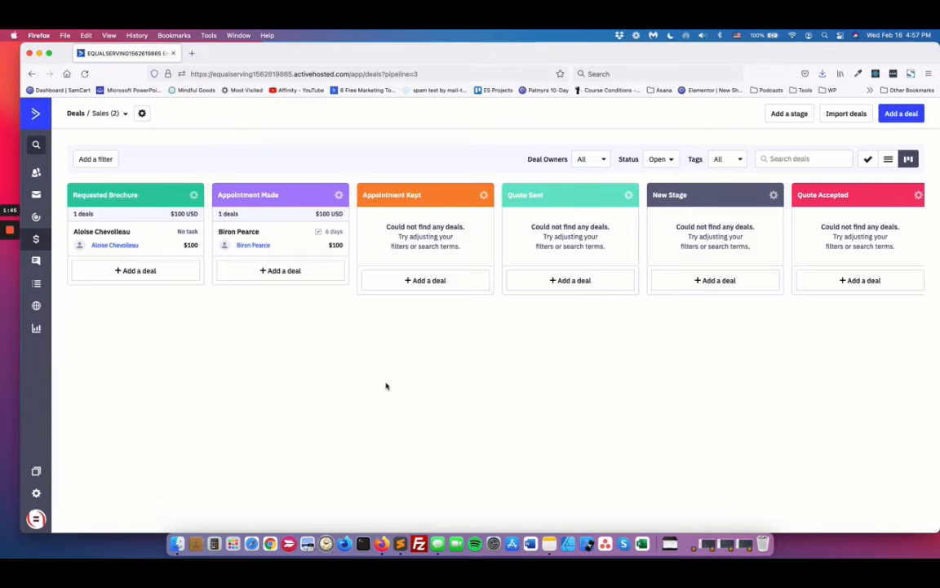
Step: Open the Sales pipeline's options, review its access, currency and deal assignment settings, and close them without saving
left_click(142, 113)
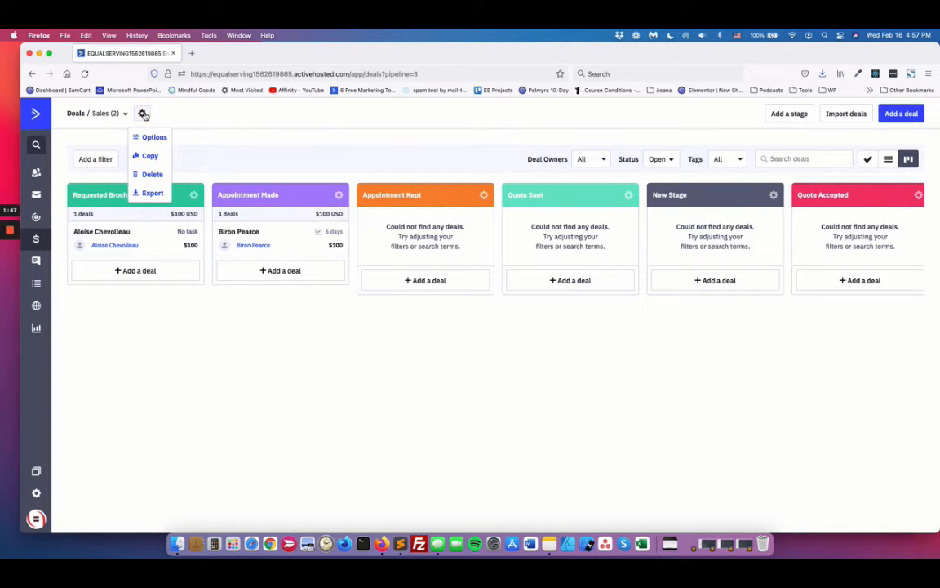
left_click(151, 136)
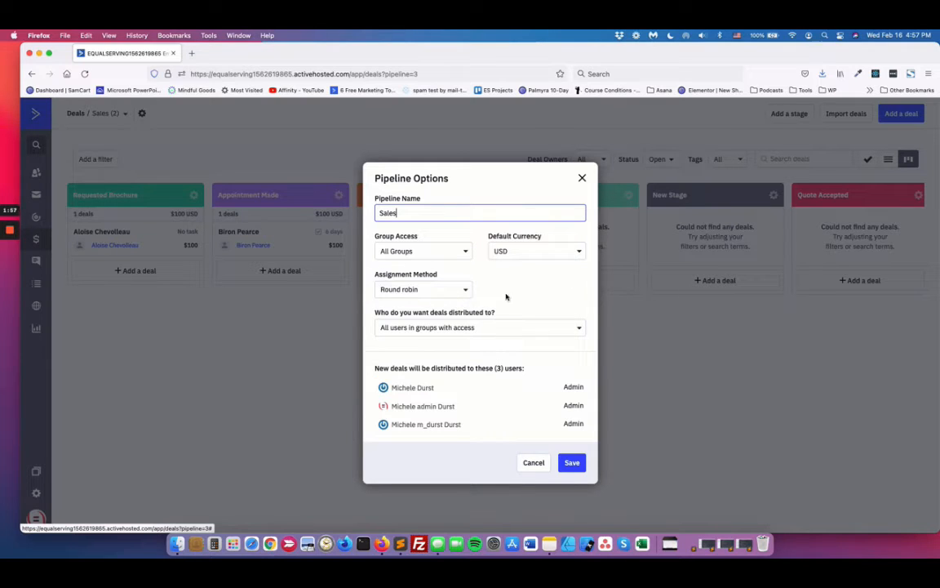
left_click(533, 463)
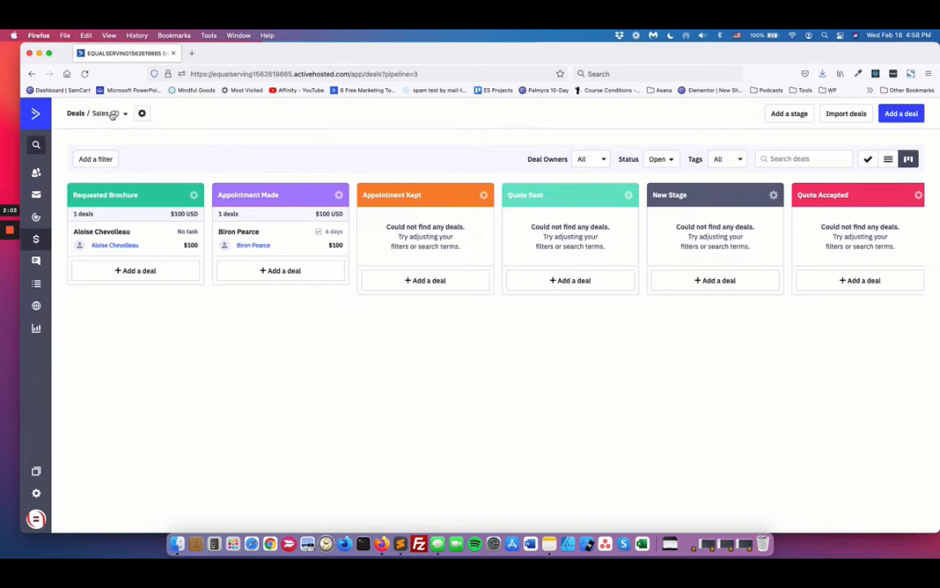
Step: Start a new deal from the record of the fifth contact in the contact list, using the contact's full name as the deal title
left_click(36, 173)
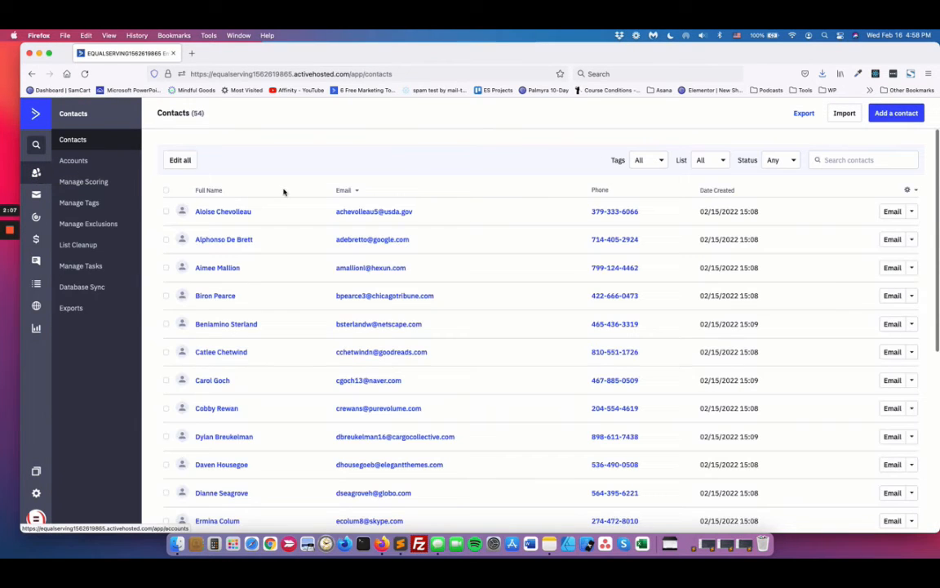
left_click(212, 325)
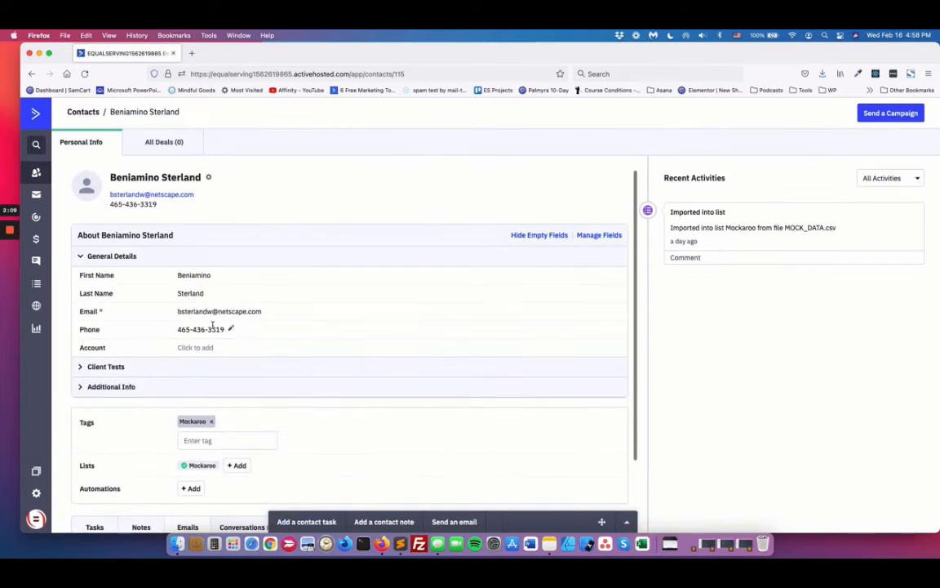
left_click(159, 143)
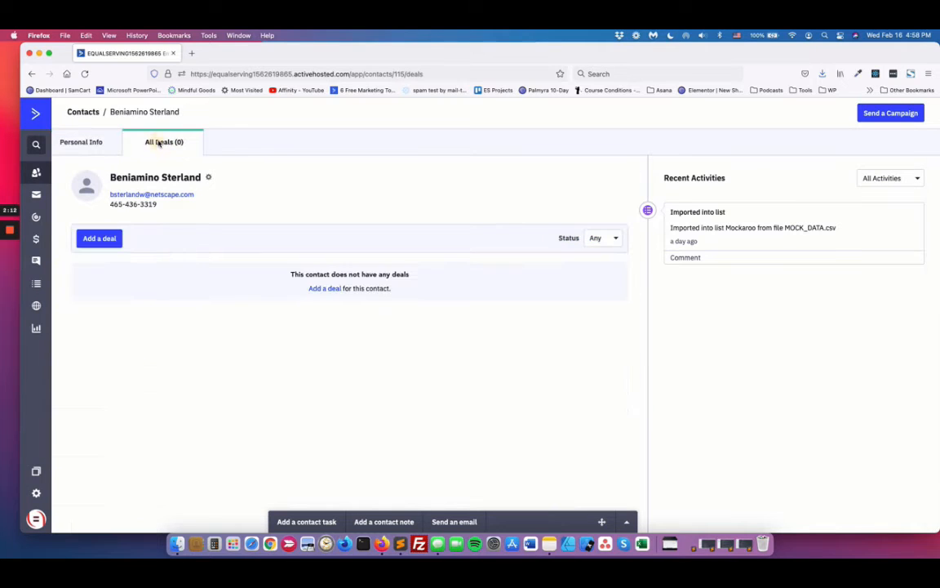
left_click(97, 239)
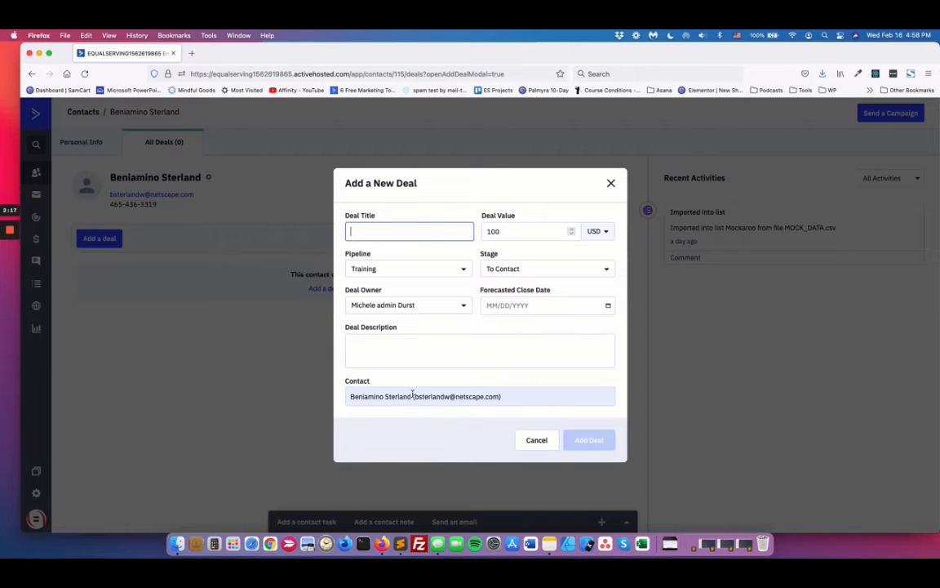
left_click_drag(413, 395, 355, 393)
key("super+c")
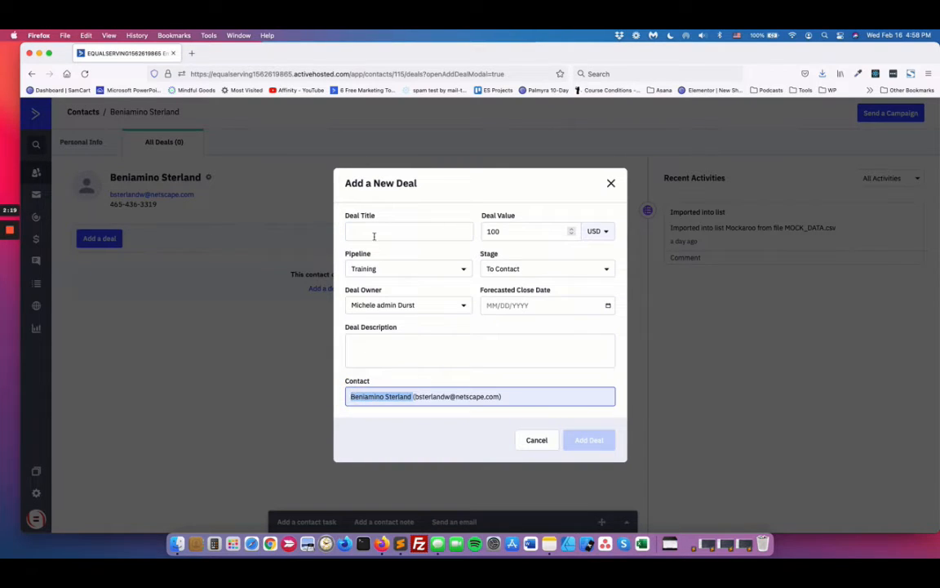
left_click(374, 234)
key("super+v")
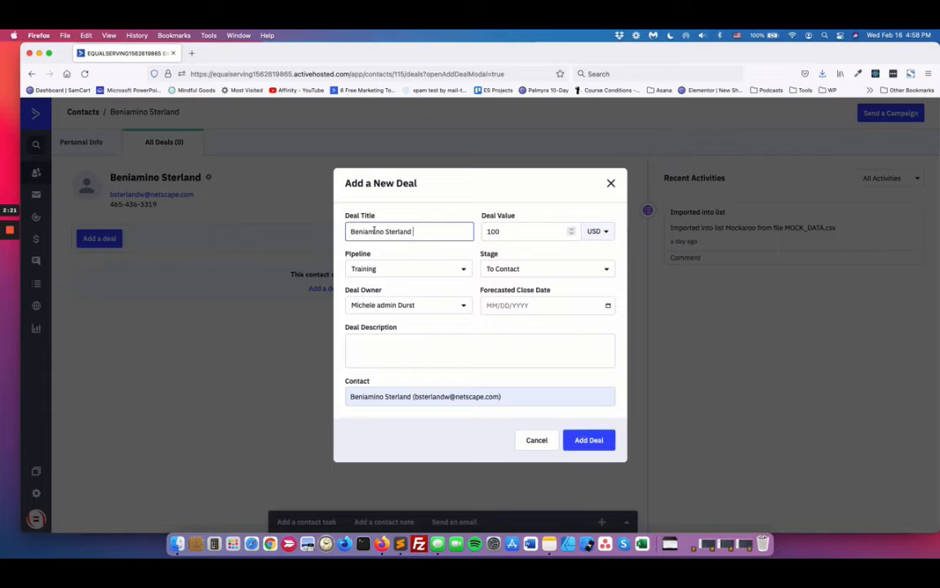
Step: Place the deal in the Sales pipeline at stage Appointment Kept, describe it as "They were interesting in buying ...", and add it
left_click(457, 268)
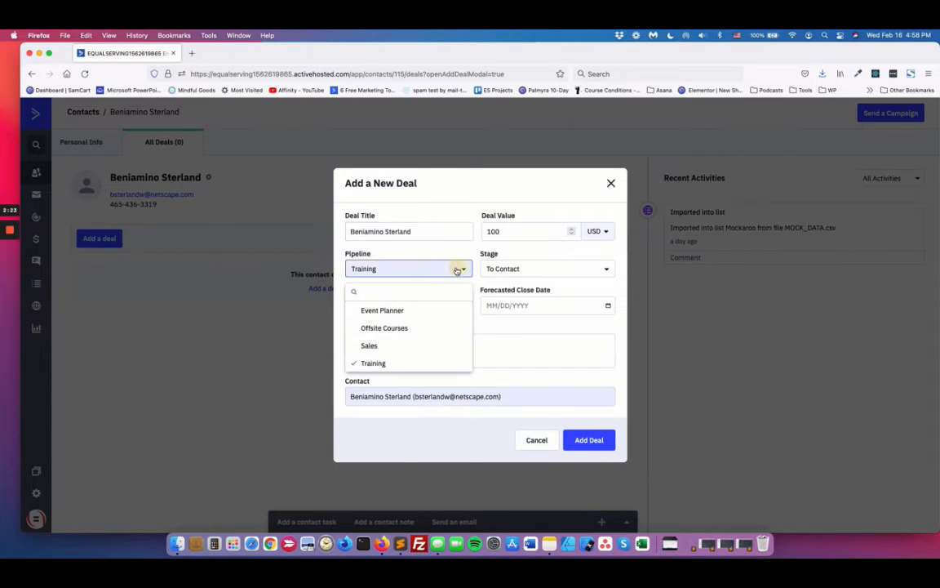
left_click(376, 344)
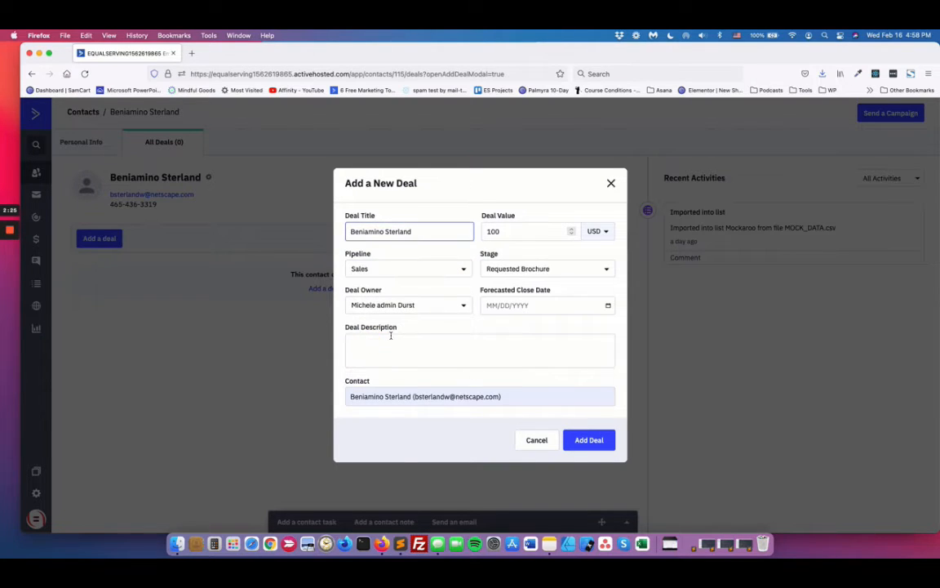
left_click(576, 271)
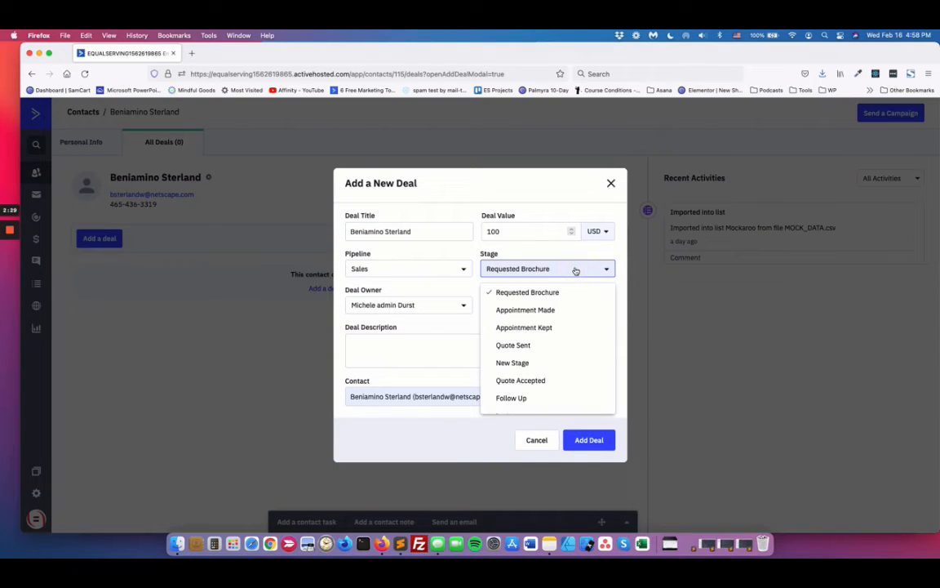
left_click(520, 327)
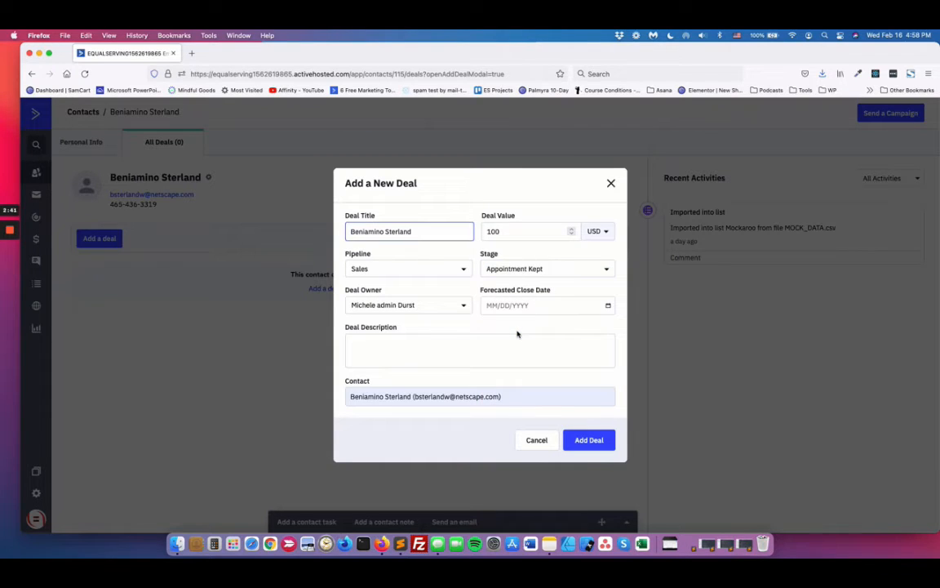
left_click(457, 347)
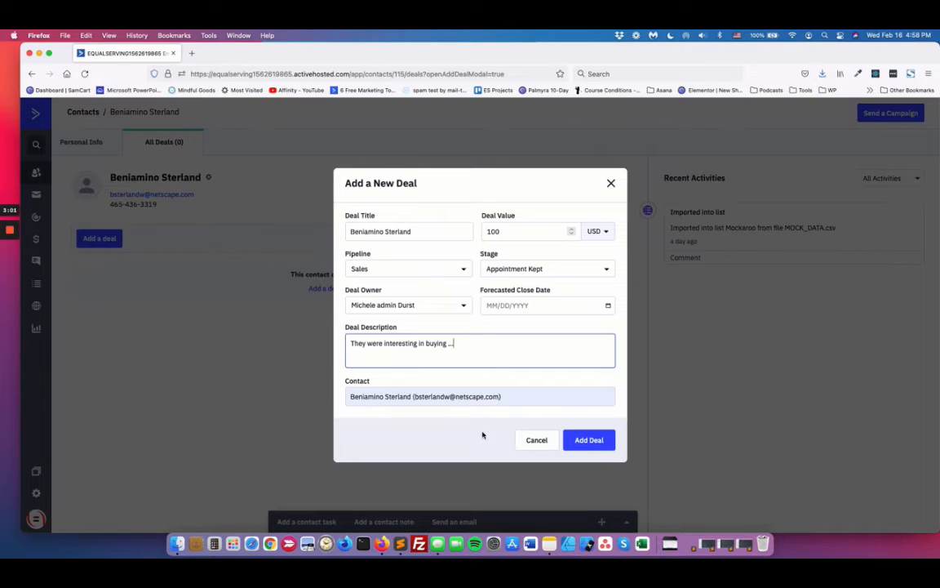
left_click(585, 439)
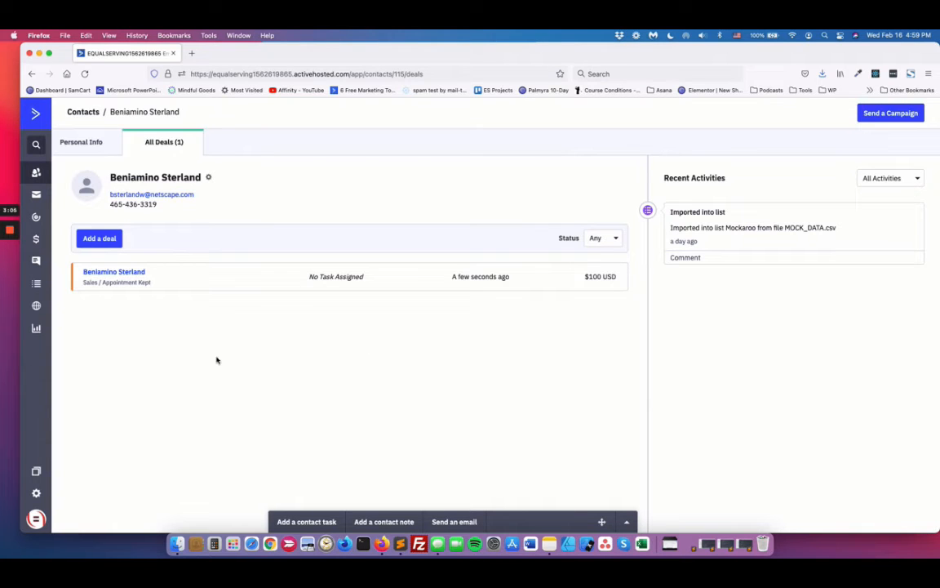
Step: Open the new deal and start a Call task titled with a first name followed by "Call", assigned to the non-admin user
left_click(624, 276)
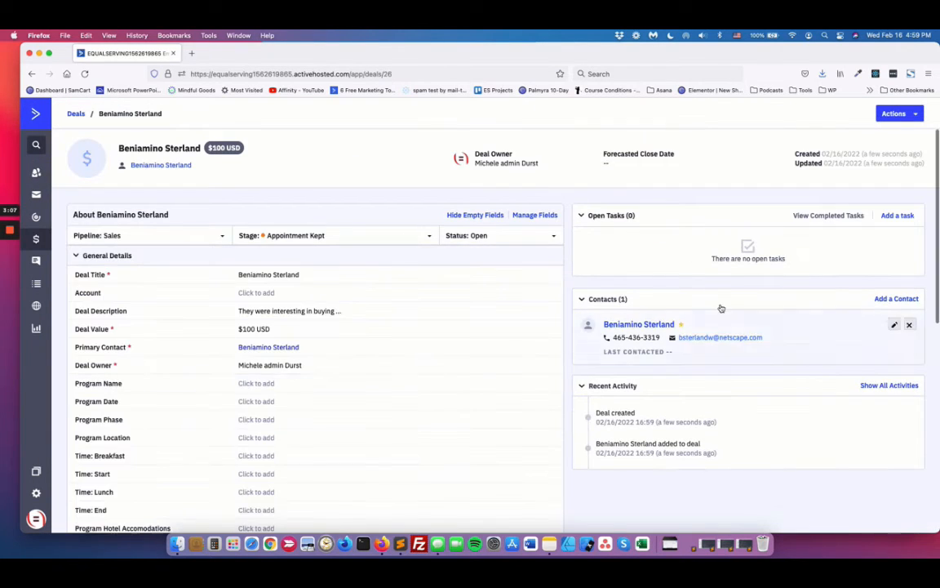
left_click(897, 216)
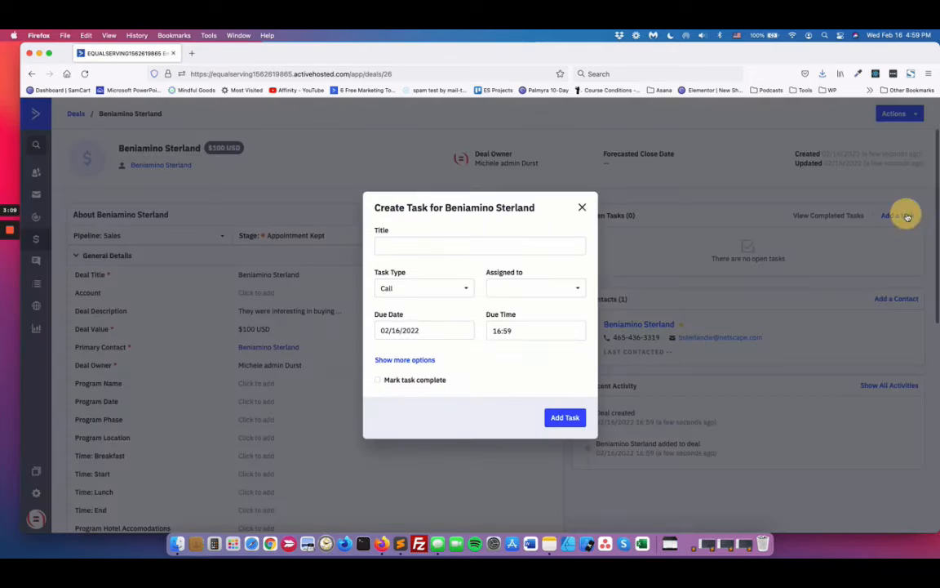
left_click(462, 247)
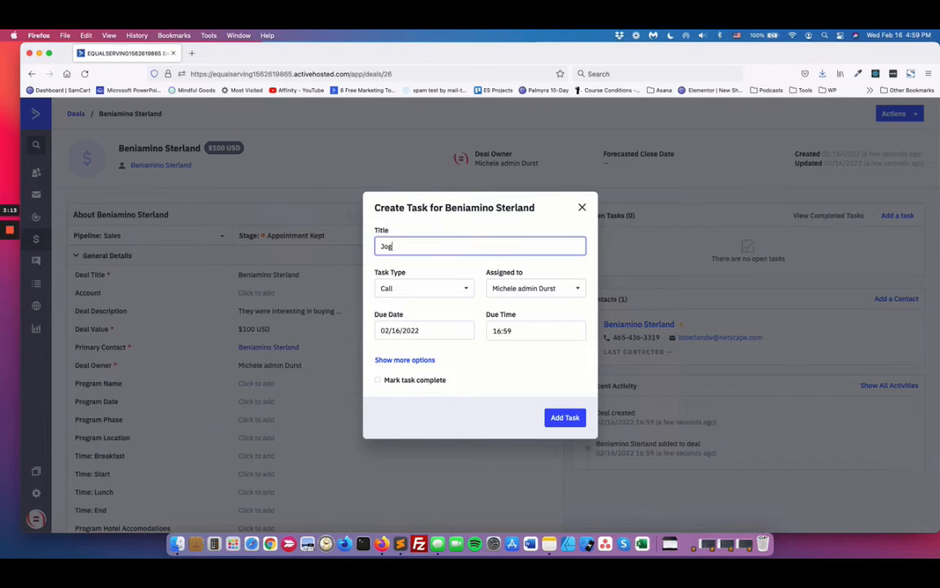
type("John Call")
left_click(535, 289)
left_click(522, 331)
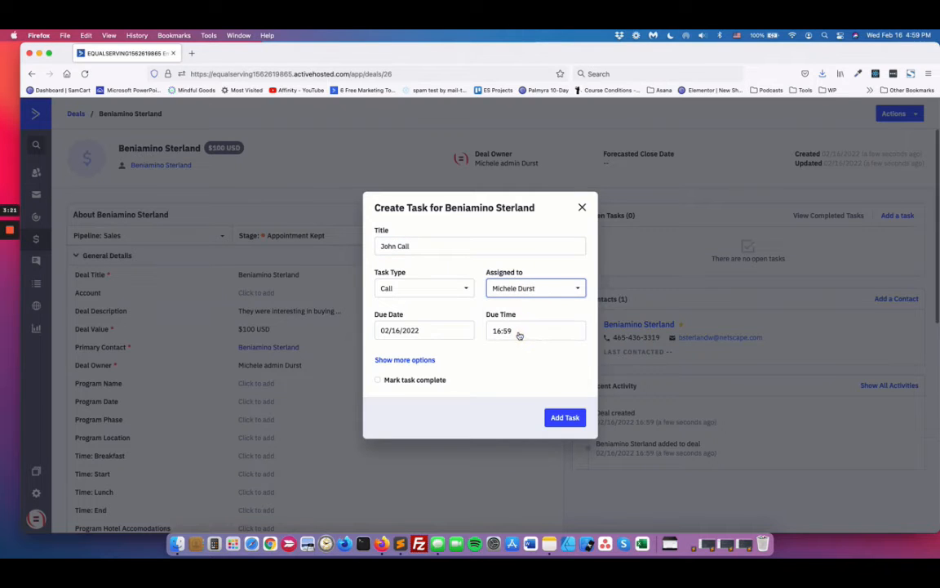
Step: Set the call task's due date to 02/22/2022
left_click(420, 329)
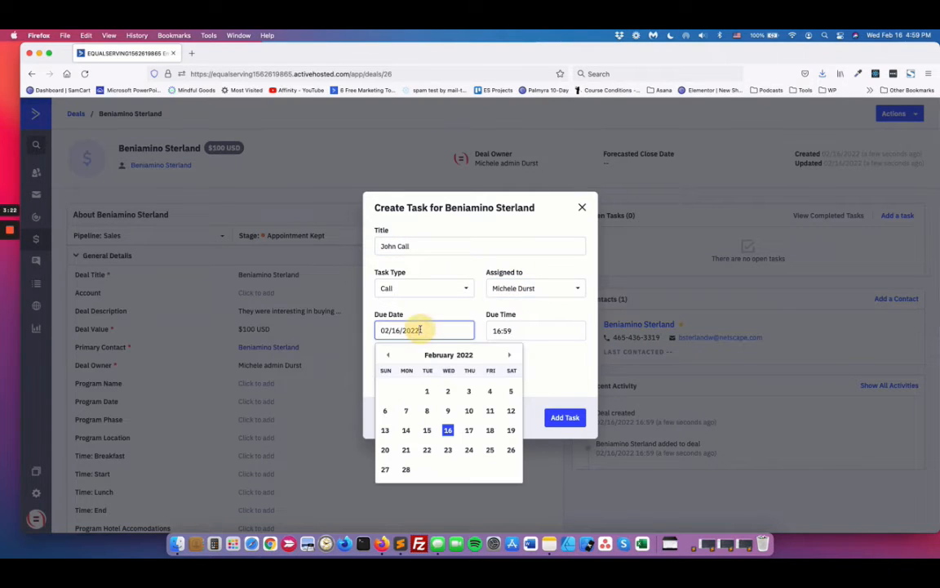
left_click(407, 450)
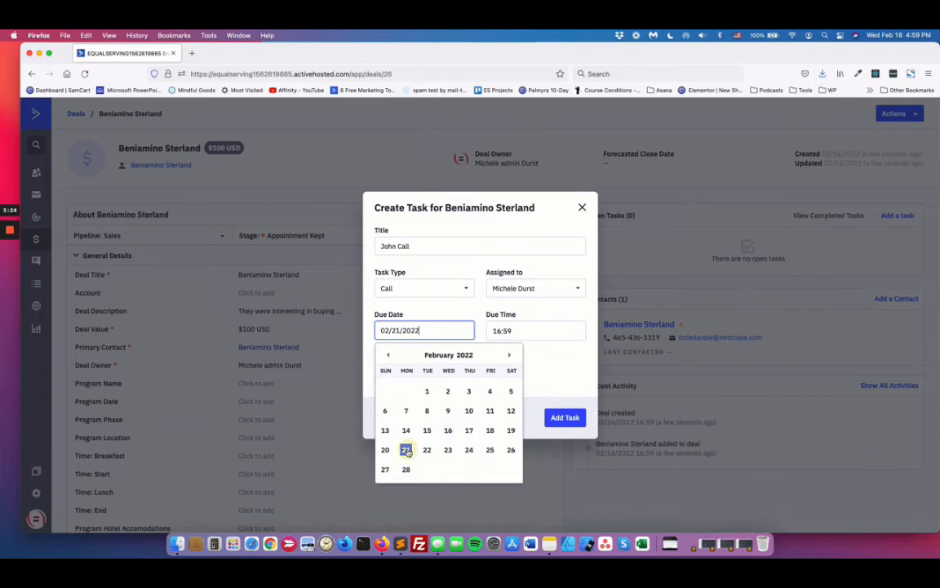
left_click(430, 333)
left_click(427, 449)
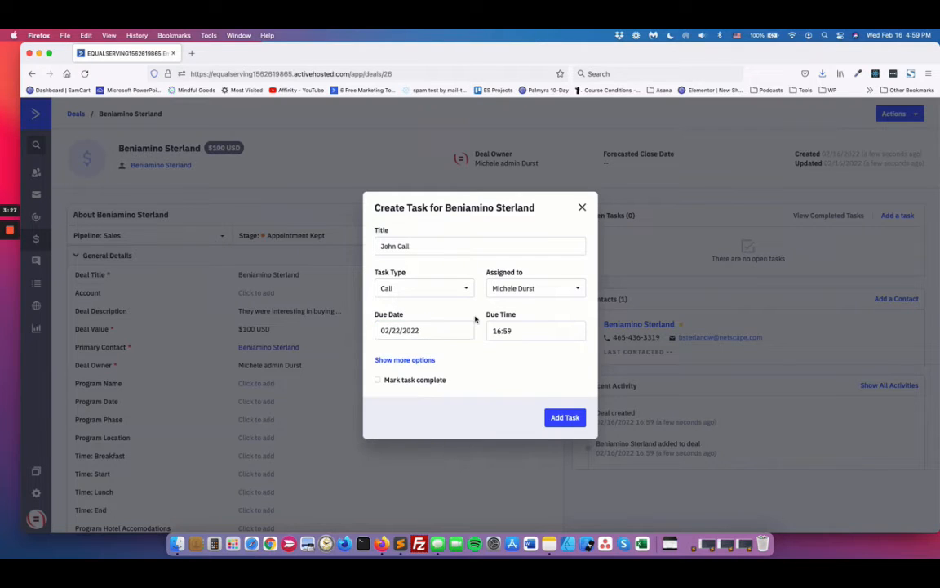
Step: Set the call task's due time to 20:00
left_click(520, 335)
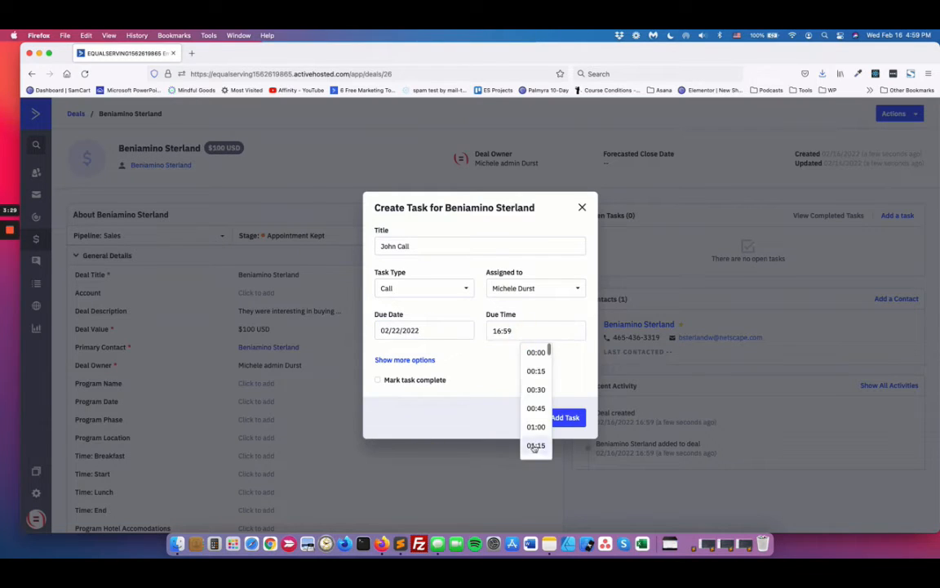
scroll(534, 445, "down", 5)
scroll(536, 445, "down", 18)
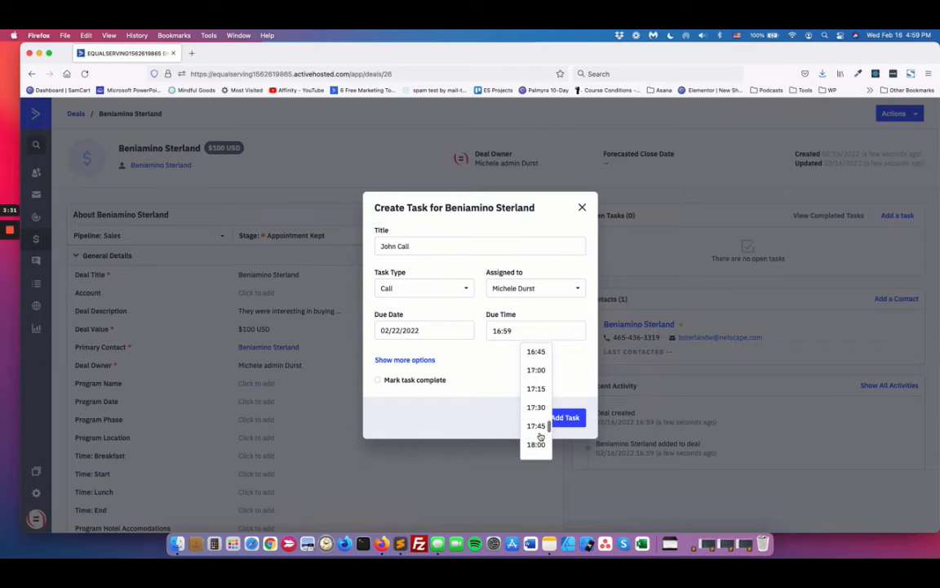
scroll(540, 436, "down", 3)
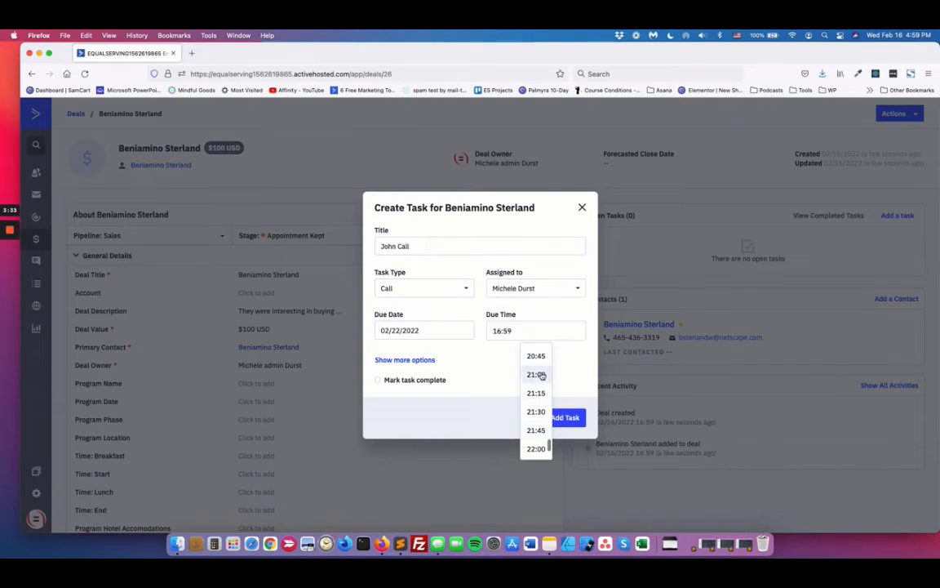
left_click(536, 428)
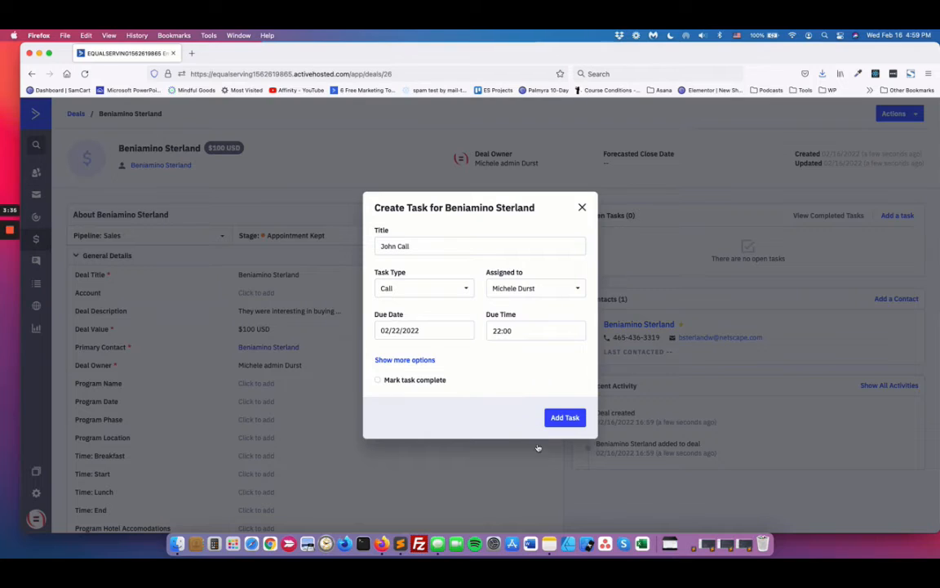
left_click(521, 331)
scroll(536, 392, "up", 4)
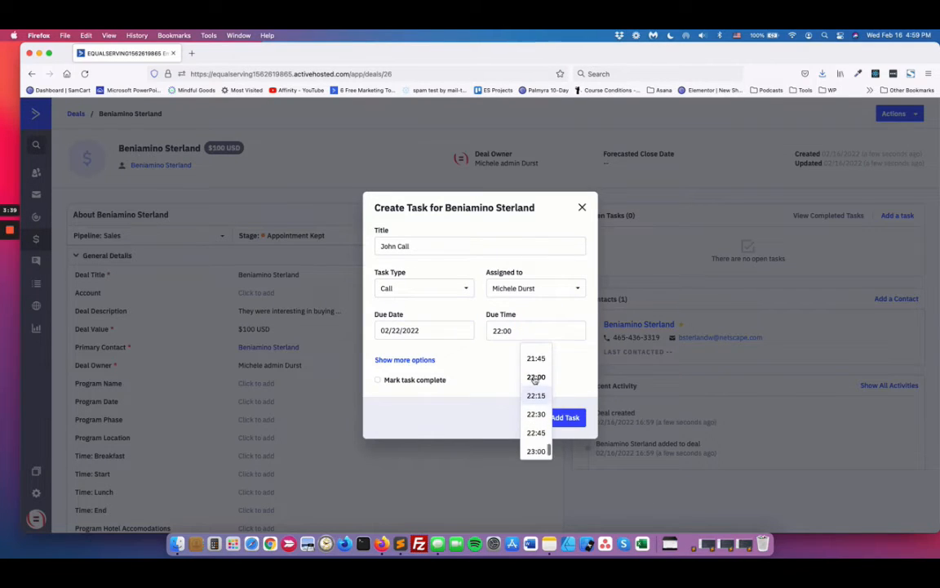
scroll(534, 379, "up", 5)
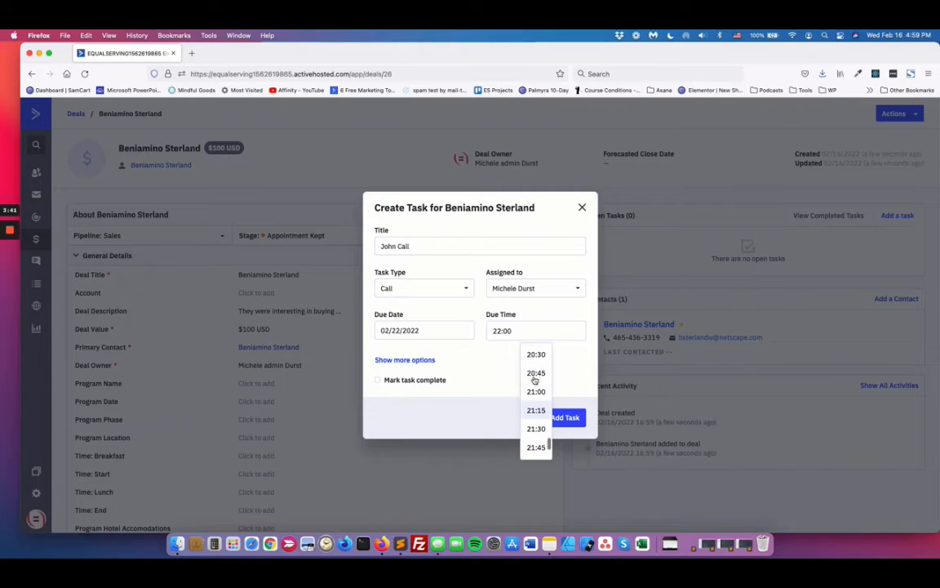
left_click(535, 368)
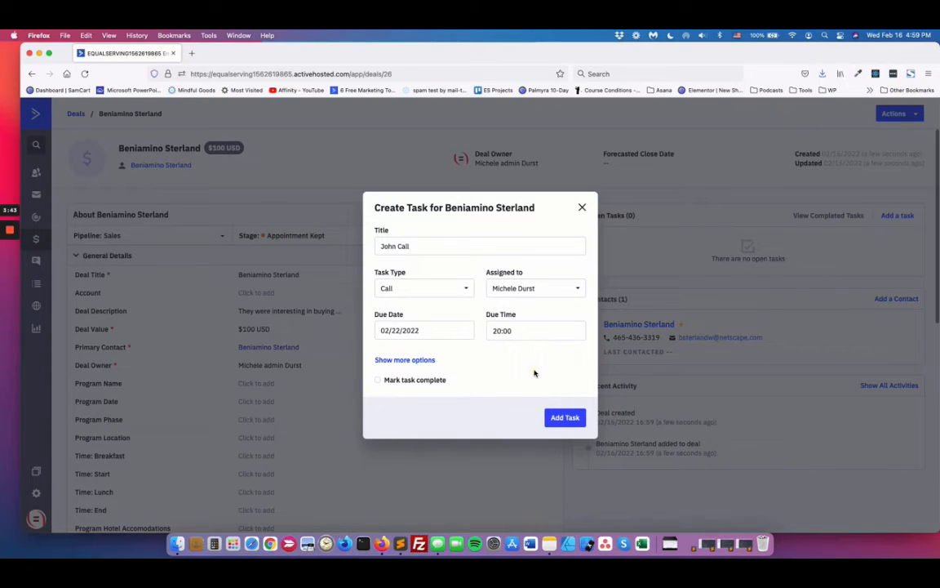
Step: Show the task's additional options, set a reminder for 4 hours before the due time, and add the task to the deal
left_click(407, 360)
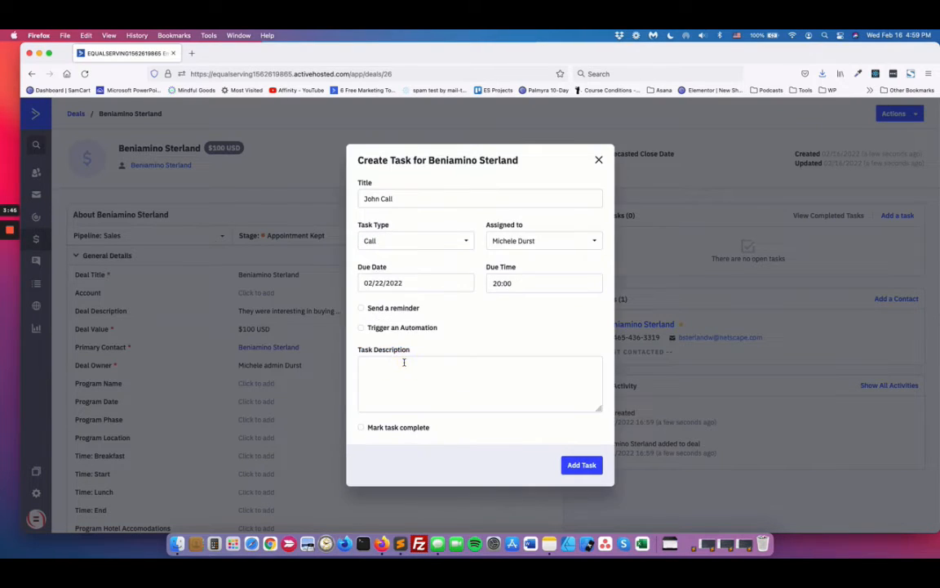
left_click(401, 309)
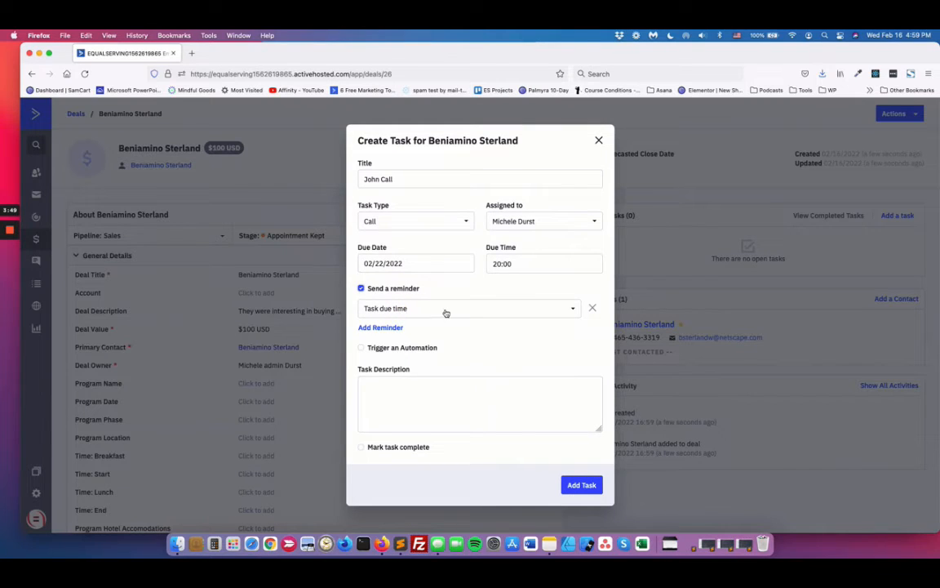
left_click(430, 308)
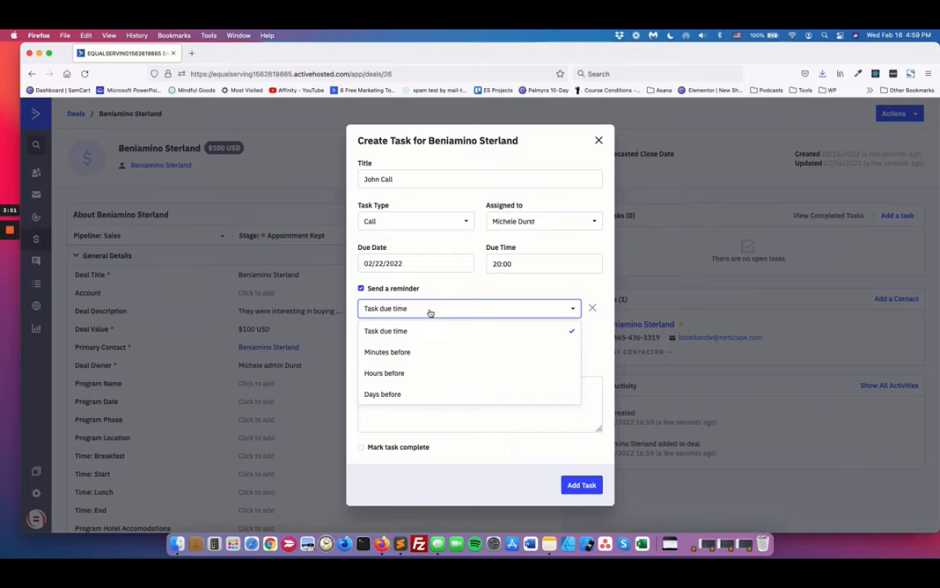
left_click(390, 352)
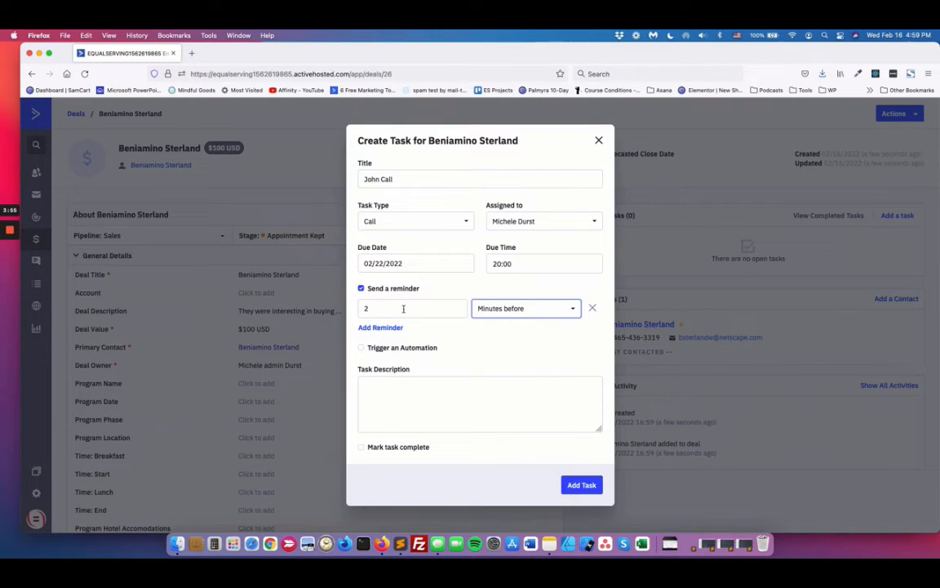
left_click(521, 311)
left_click(511, 373)
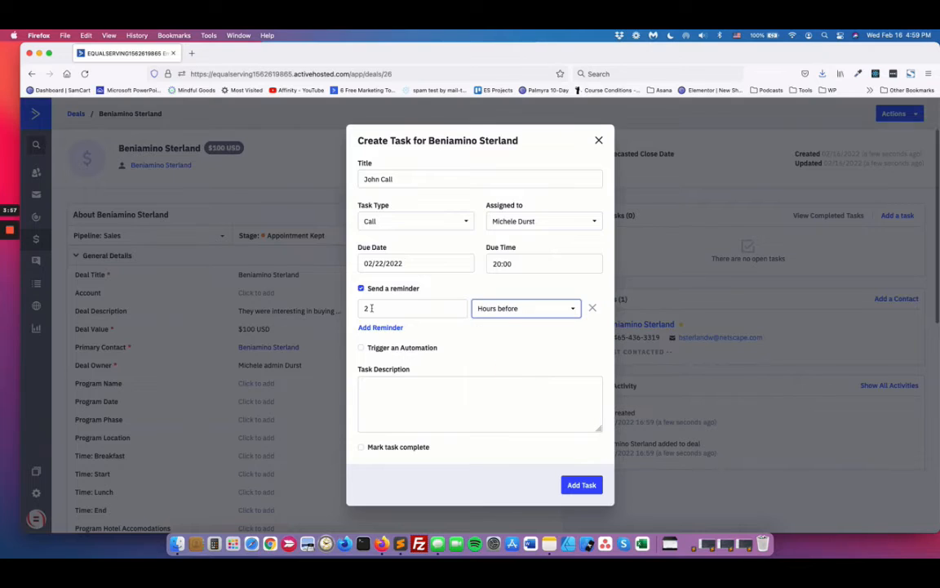
double_click(367, 309)
type("4")
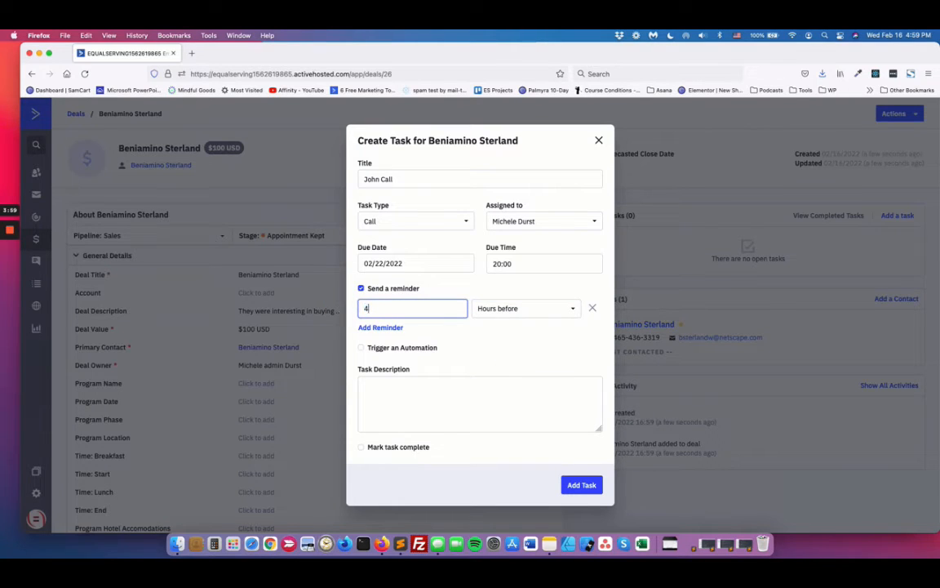
left_click(518, 357)
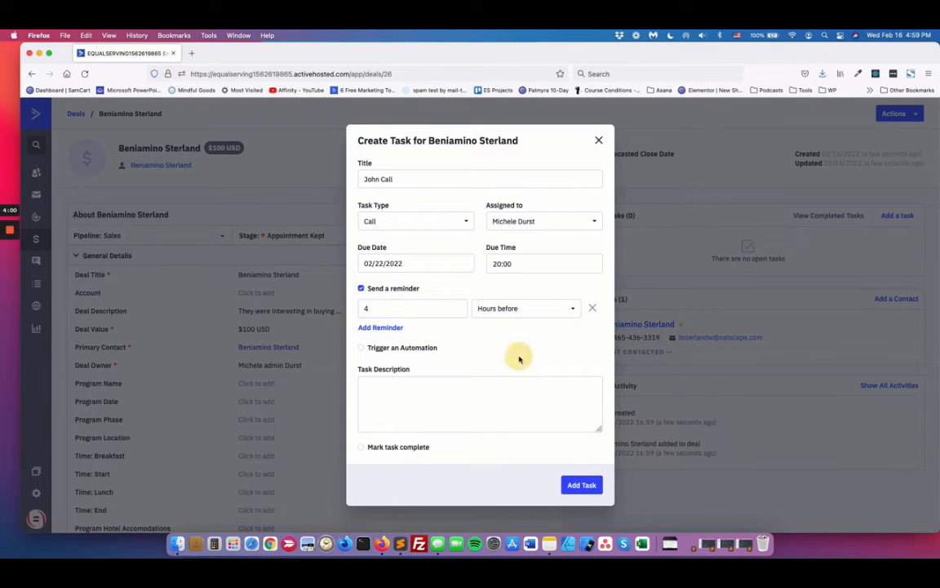
left_click(584, 485)
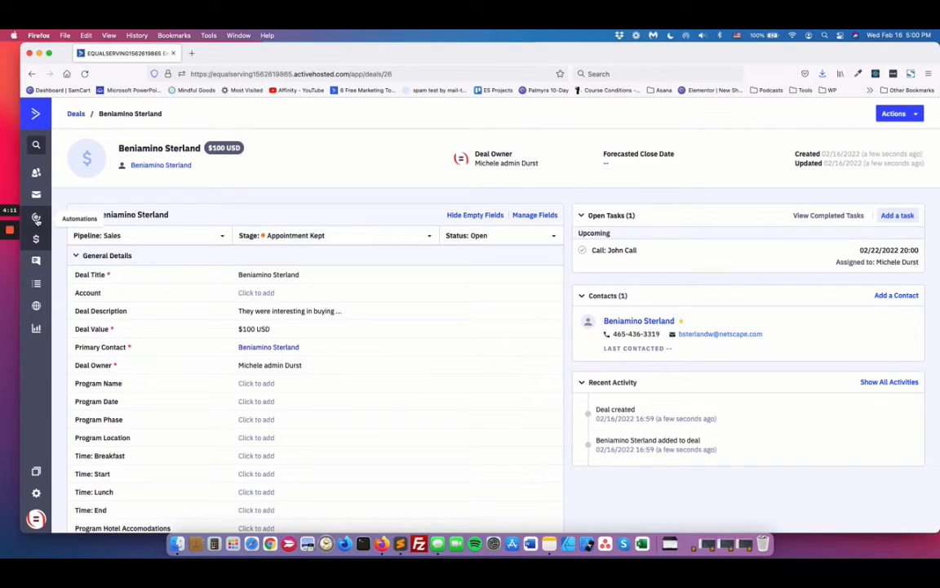
Step: Open the Sales Pipeline automation and set it to active
left_click(36, 218)
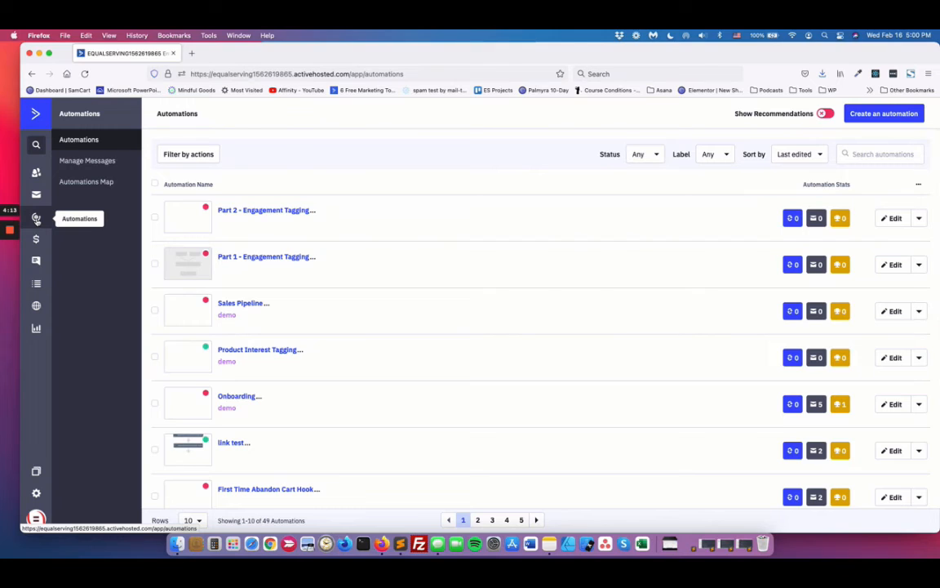
left_click(247, 304)
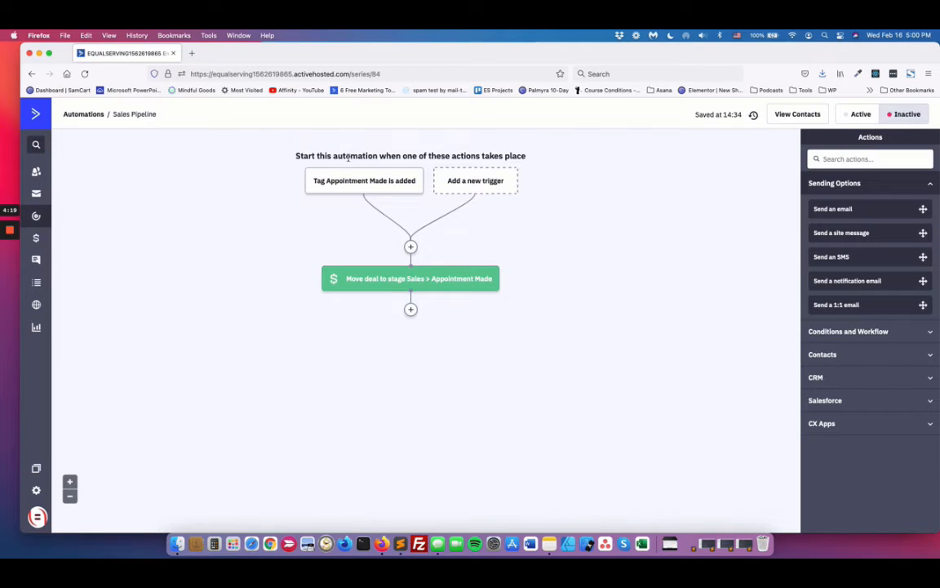
mouse_move(454, 269)
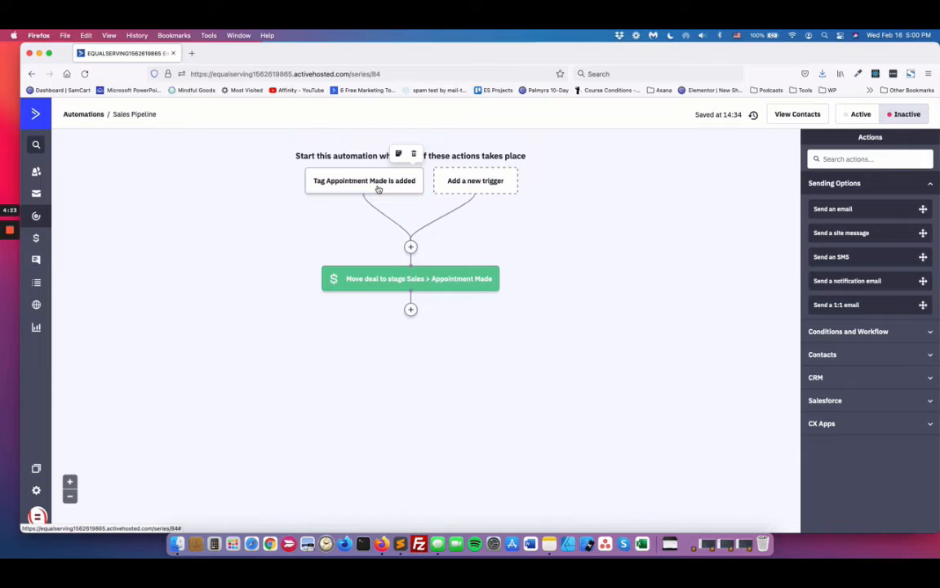
left_click(860, 114)
Step: Open the Contacts page in a separate browser tab
mouse_move(315, 184)
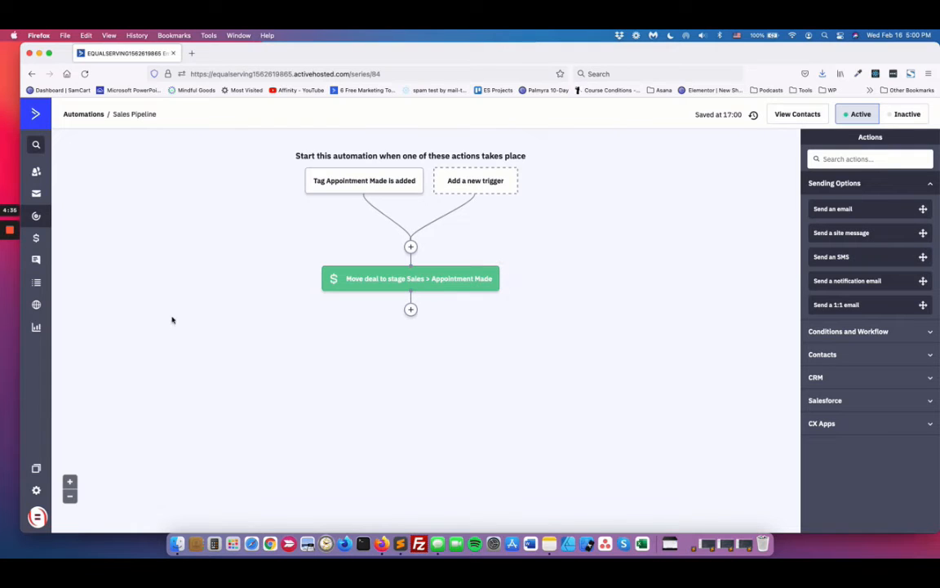
right_click(36, 171)
left_click(64, 180)
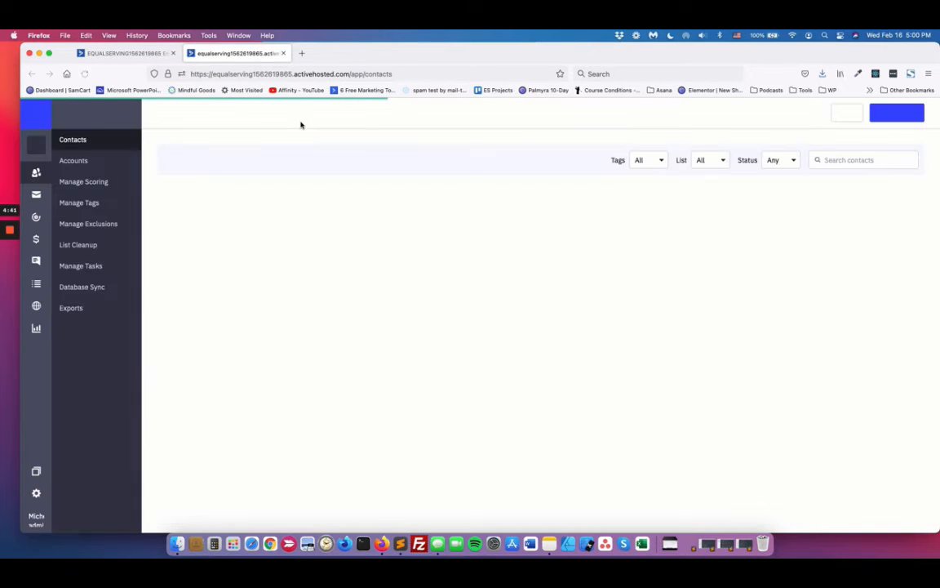
Step: In the Sales Pipeline automation, add a 1-day wait after the move-deal action, save it, and reload the page
left_click(122, 53)
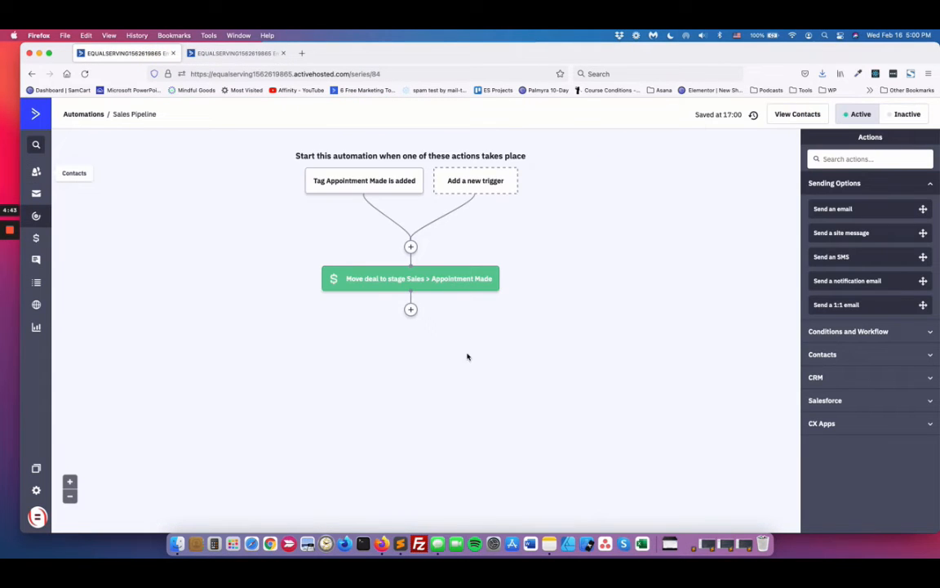
left_click(410, 309)
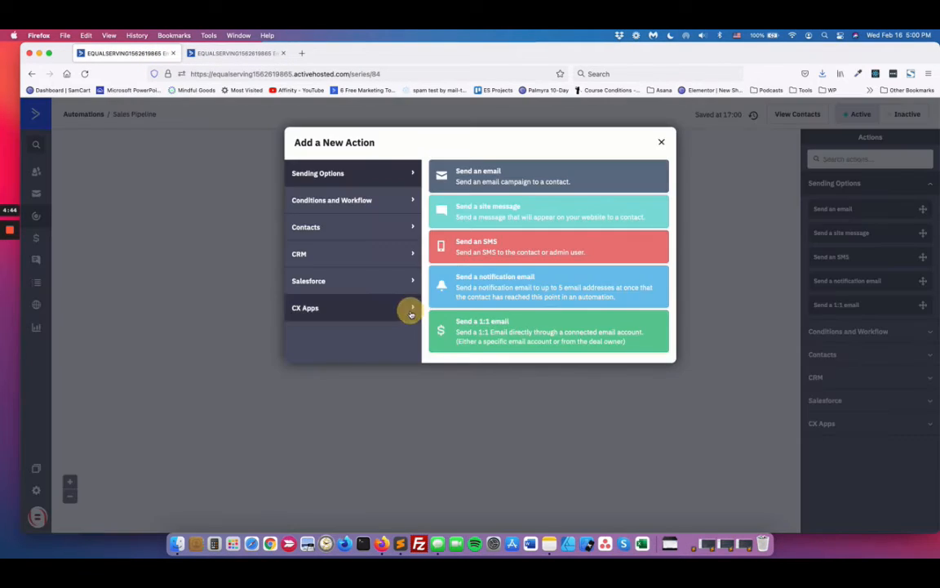
left_click(358, 204)
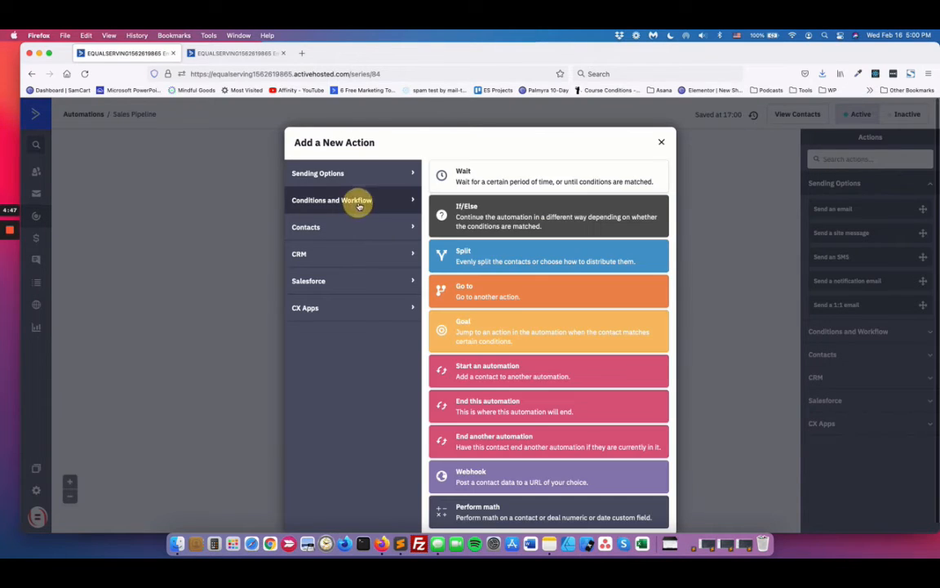
left_click(499, 180)
left_click(373, 304)
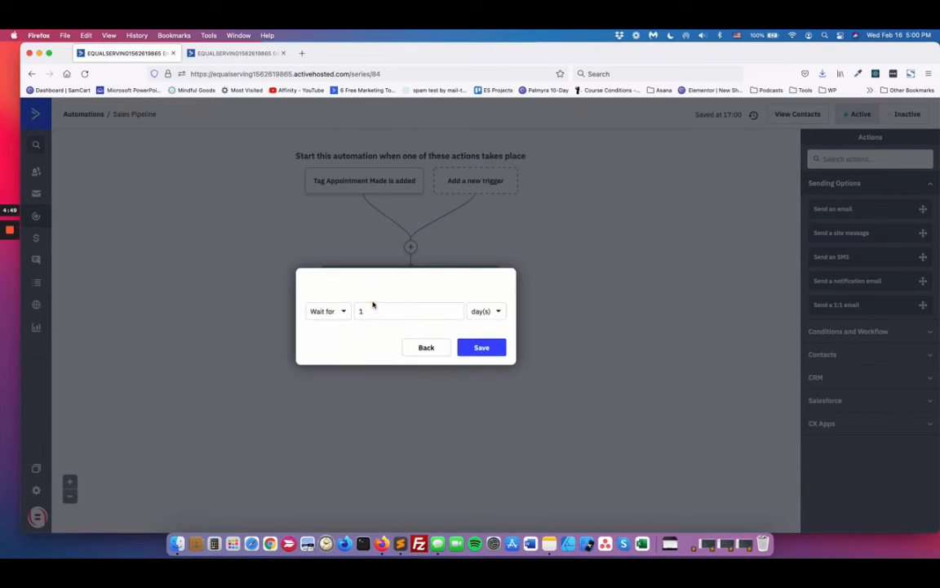
left_click(493, 347)
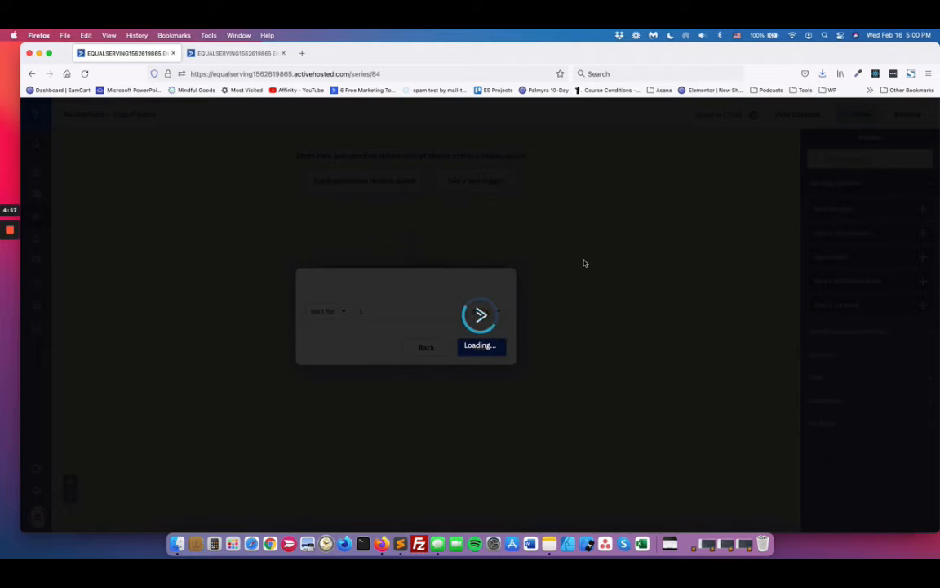
left_click(409, 73)
left_click(409, 73)
key("Return")
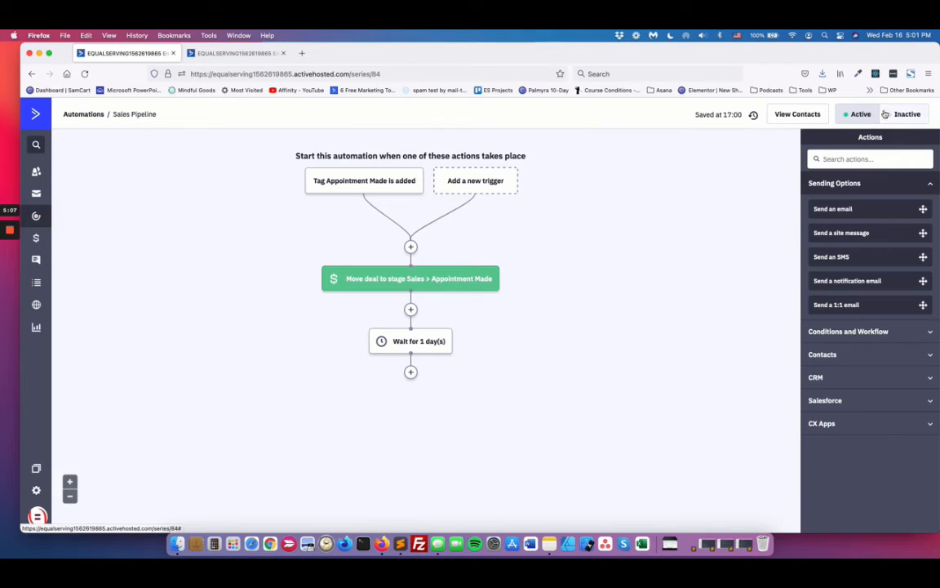
Step: Inspect the settings of the automation's tag-added trigger and close them without saving
left_click(365, 186)
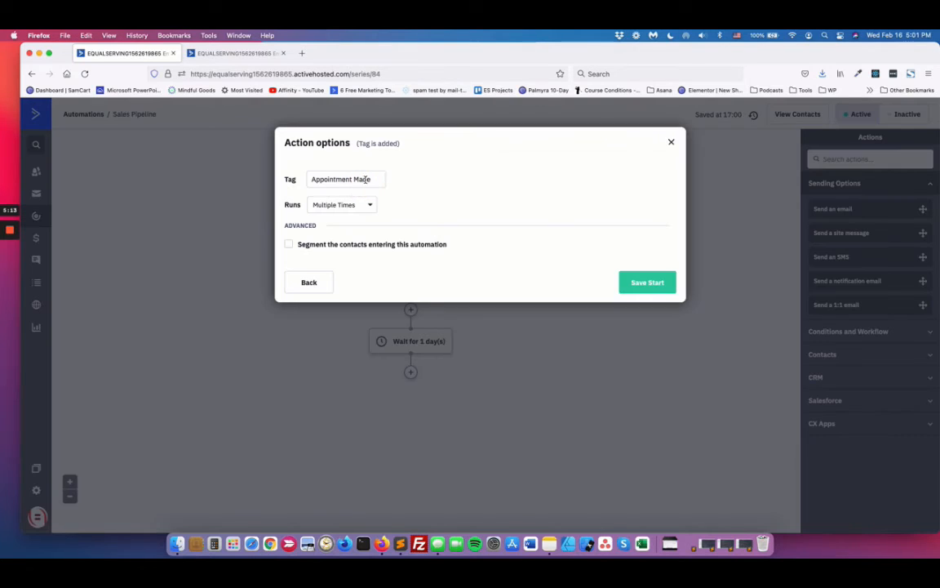
left_click_drag(373, 178, 280, 178)
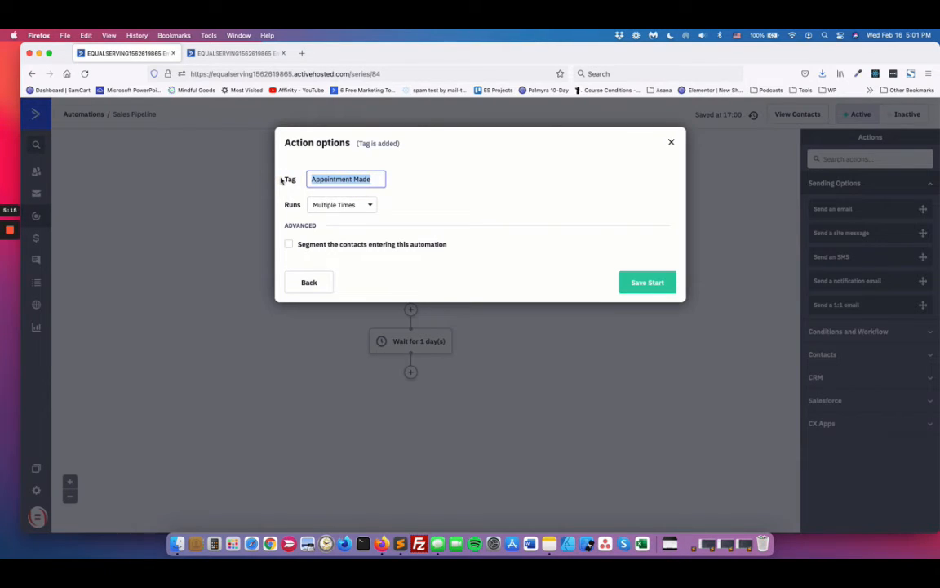
key("Escape")
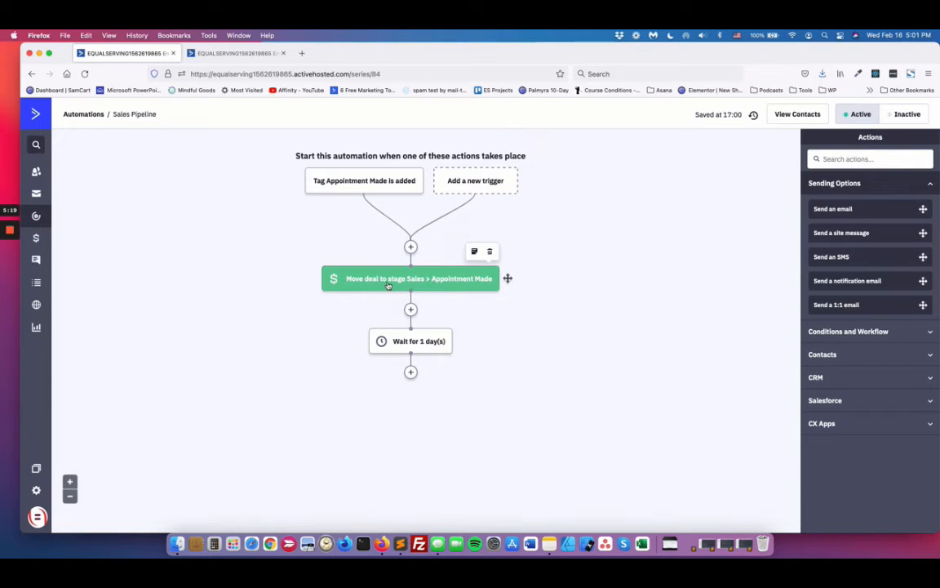
Step: Split the contacts tab into its own window, open Contacts in the original window, and resize both windows to sit side by side
left_click_drag(220, 56, 306, 120)
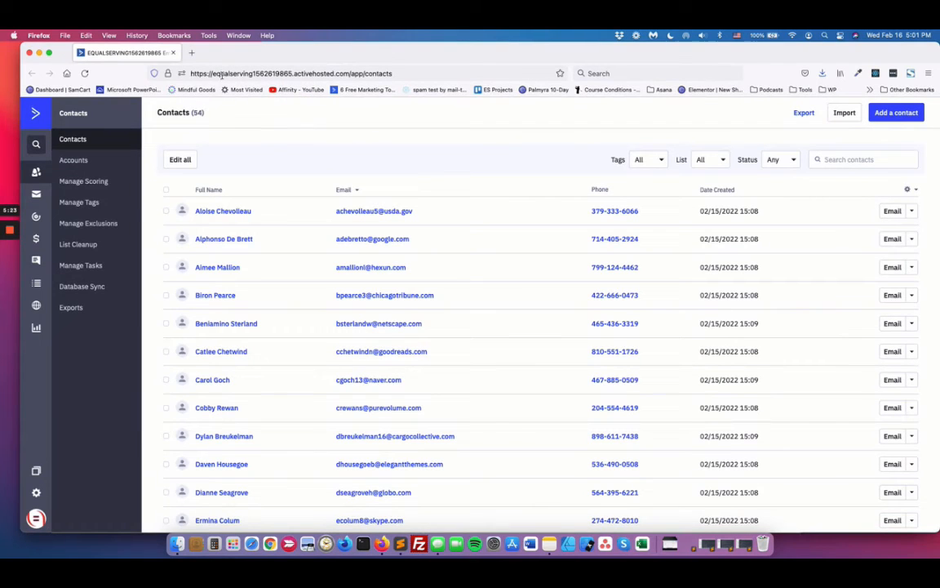
mouse_move(19, 236)
left_click_drag(20, 211, 397, 198)
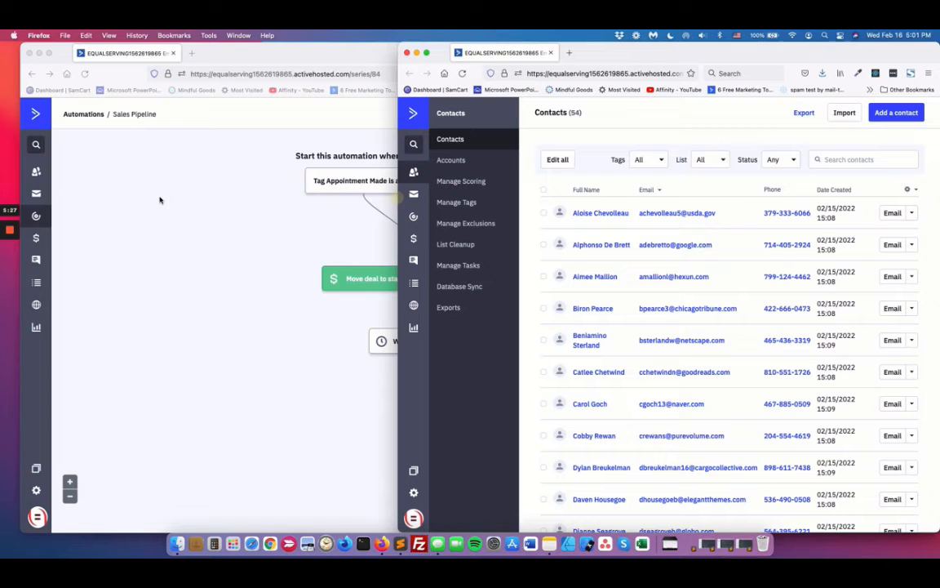
left_click(37, 172)
left_click(37, 172)
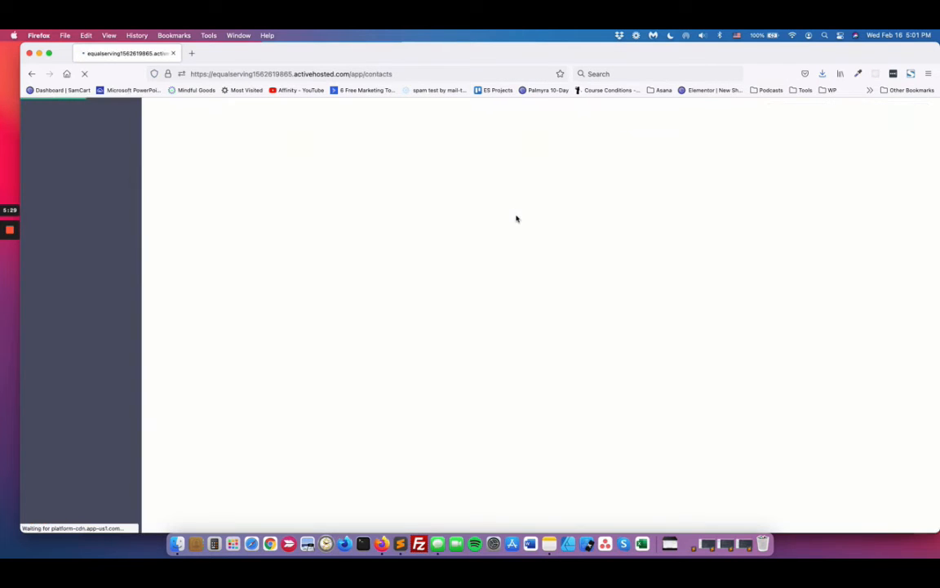
left_click_drag(938, 275, 525, 242)
Step: Open the Sales Pipeline automation in the newly separated browser window
left_click(573, 117)
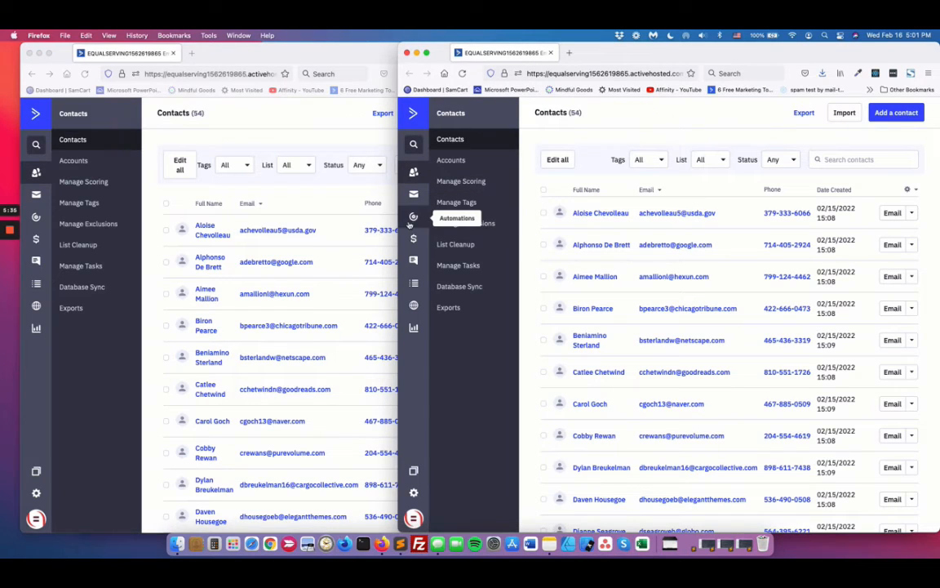
left_click(413, 216)
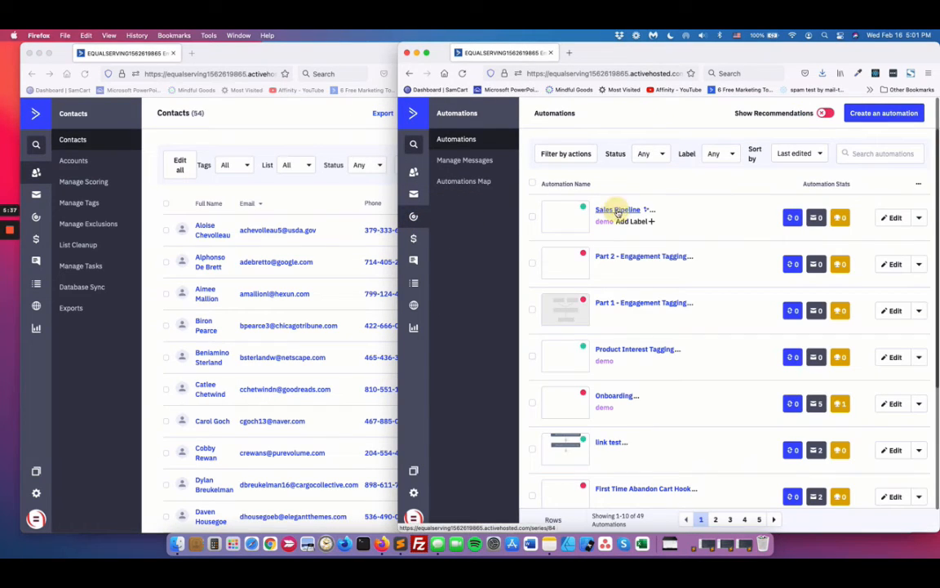
left_click(618, 212)
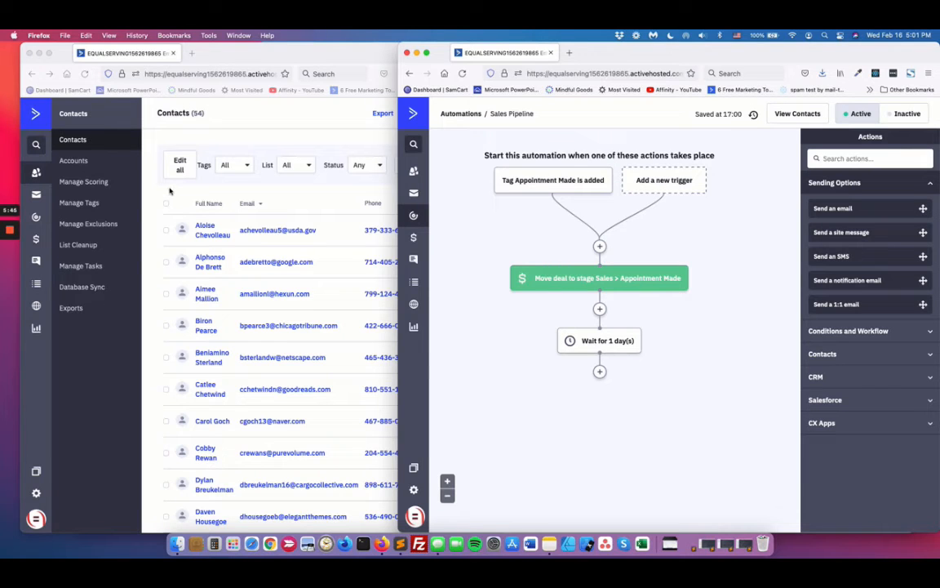
Step: In the other window, open the first listed contact's deals, and open the Deals board in a separate tab
left_click(285, 197)
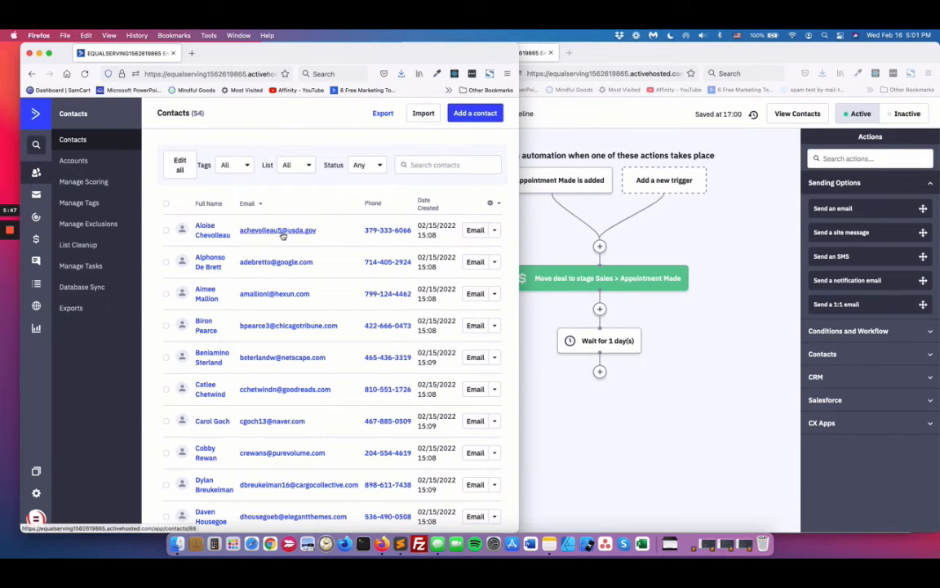
left_click(283, 232)
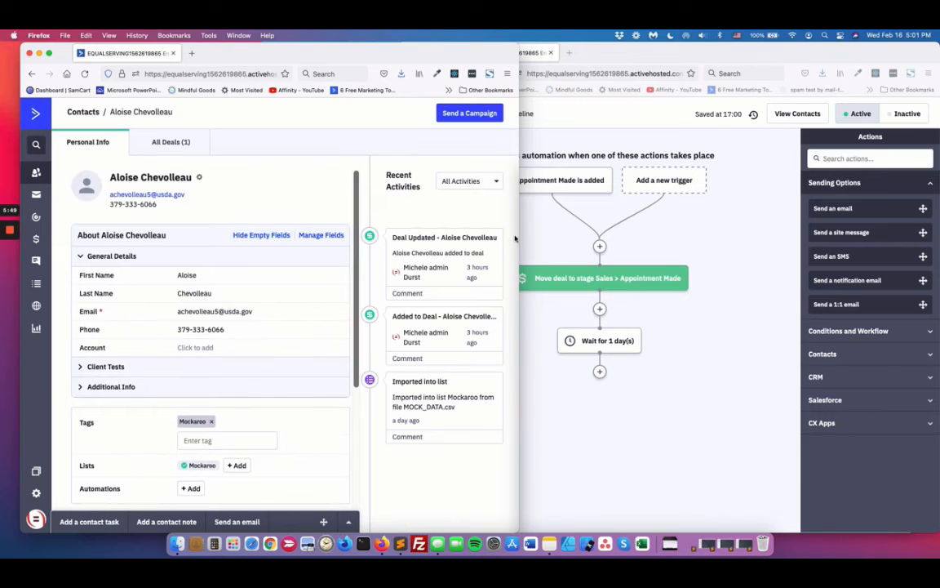
left_click(166, 142)
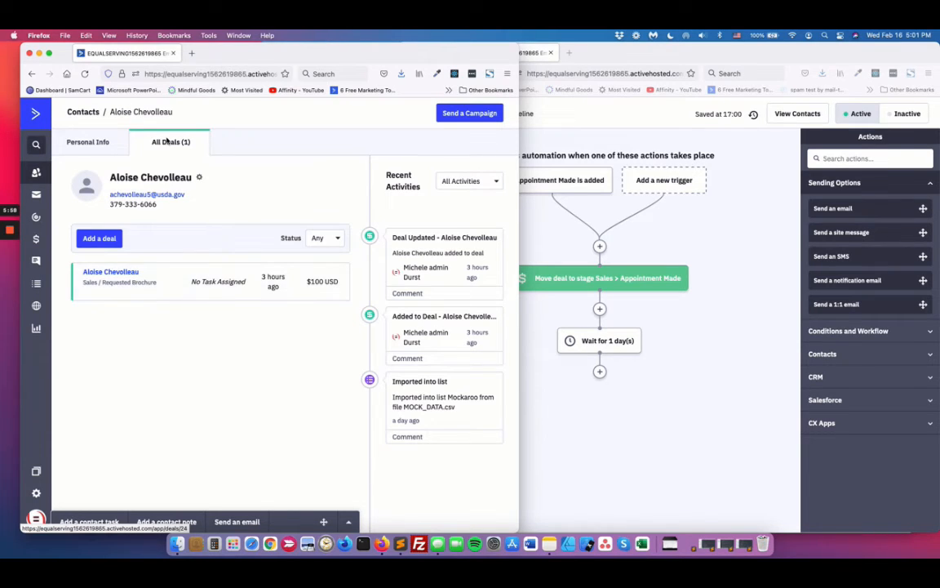
right_click(38, 236)
left_click(49, 241)
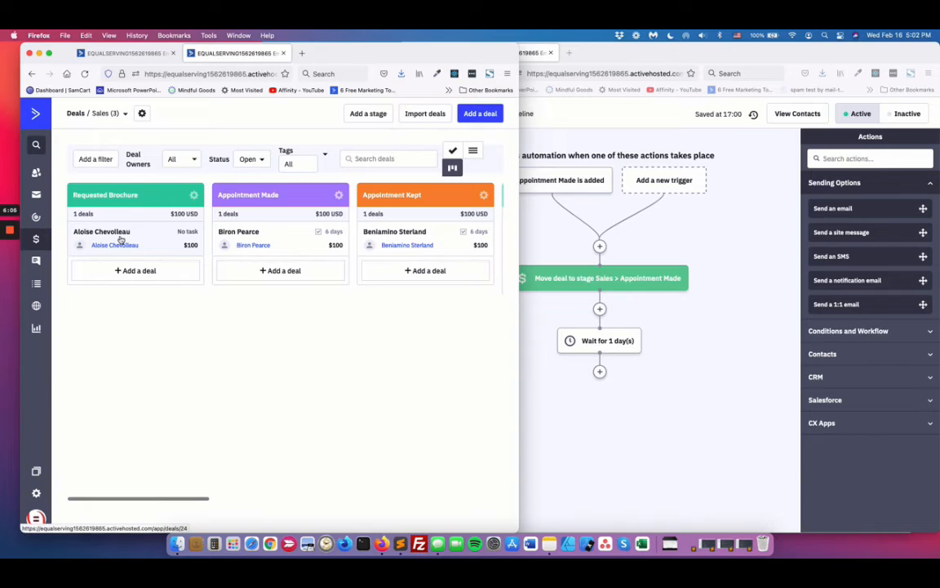
Step: Return to the contact's personal info and add the tag "Appointment Made"
left_click(139, 54)
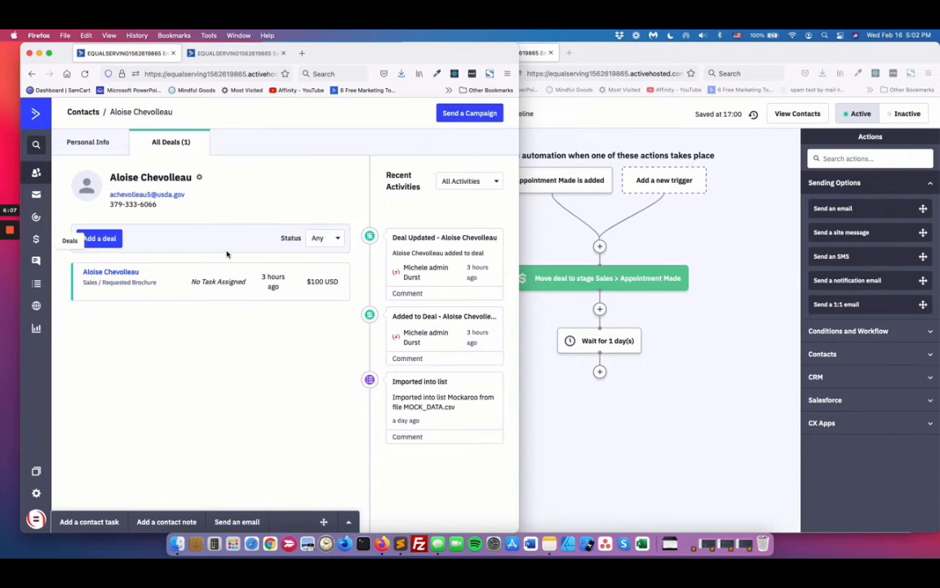
left_click(88, 142)
scroll(213, 343, "down", 5)
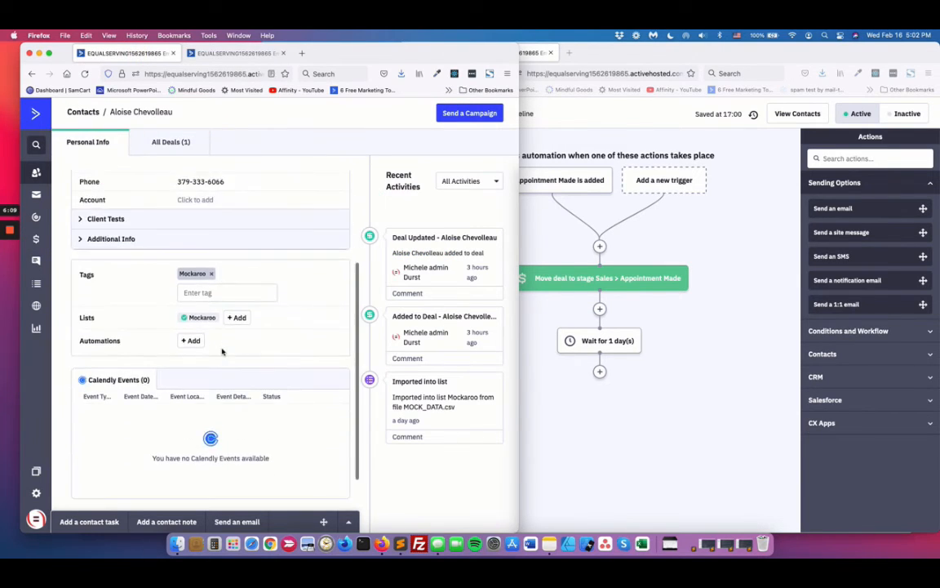
left_click(201, 293)
type("Appointment Made")
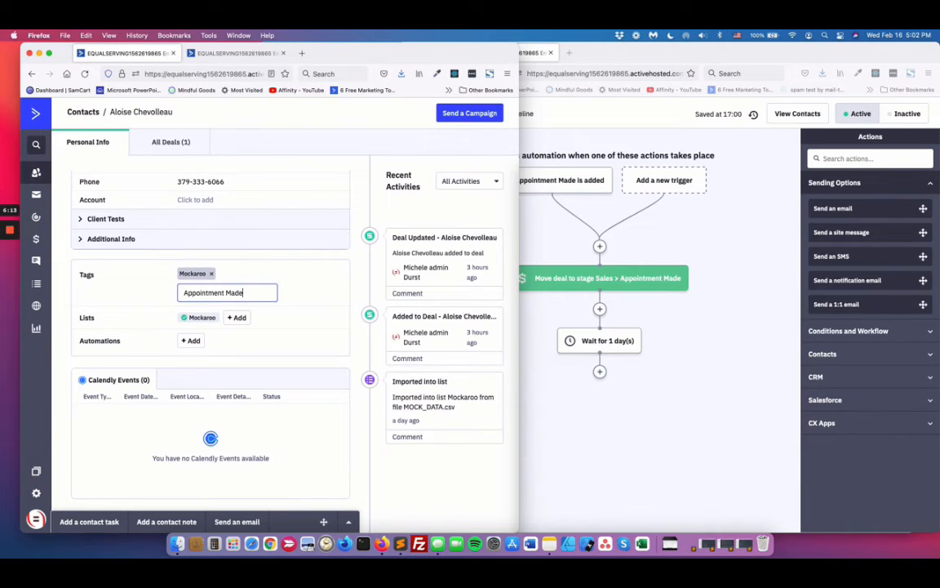
key("Return")
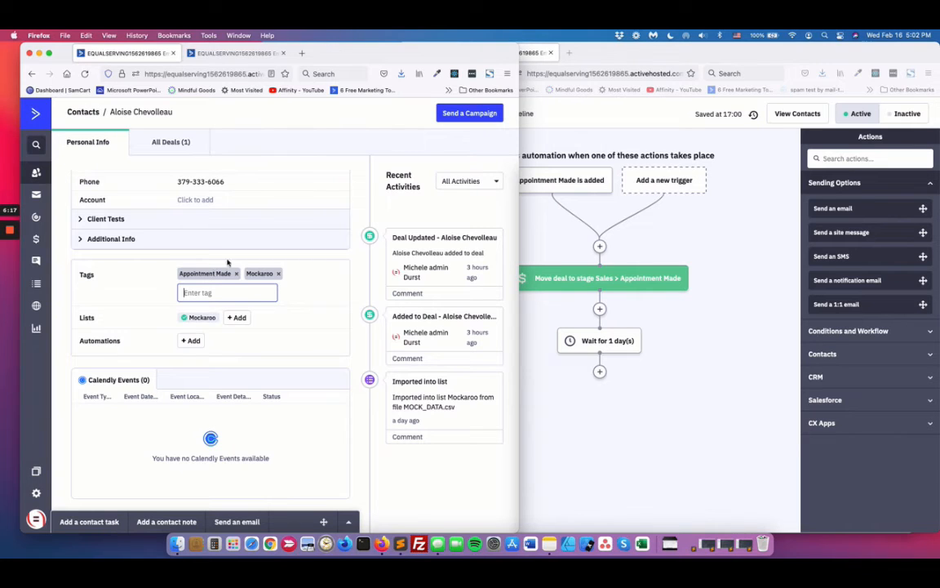
Step: Reload the Sales Pipeline automation, view the contacts queued at the 1-day wait in a separate tab, and close that tab
left_click(714, 225)
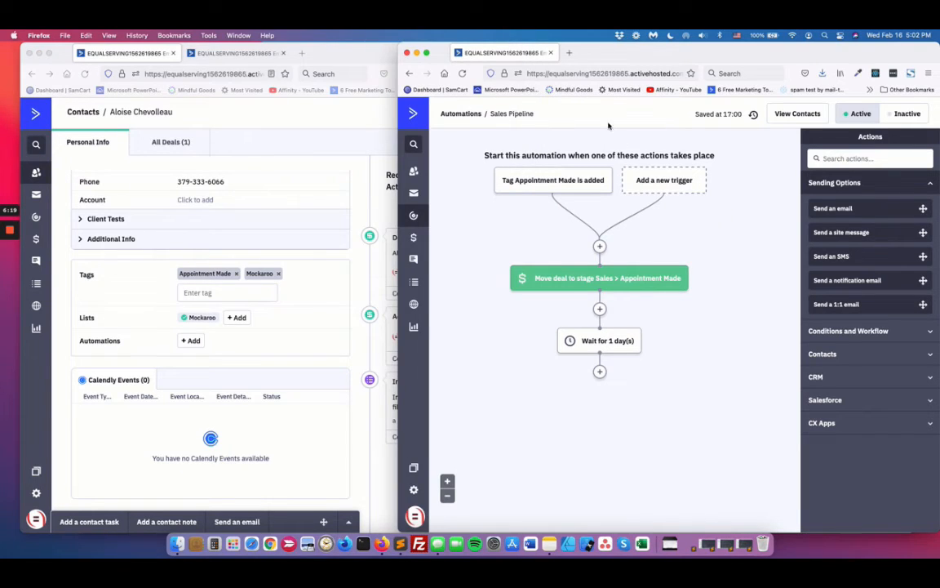
left_click(462, 74)
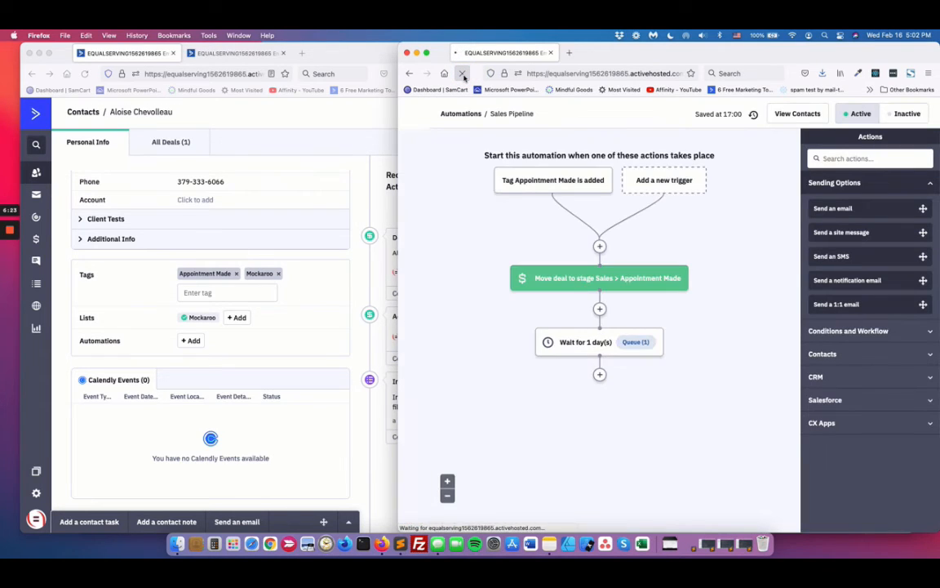
right_click(639, 345)
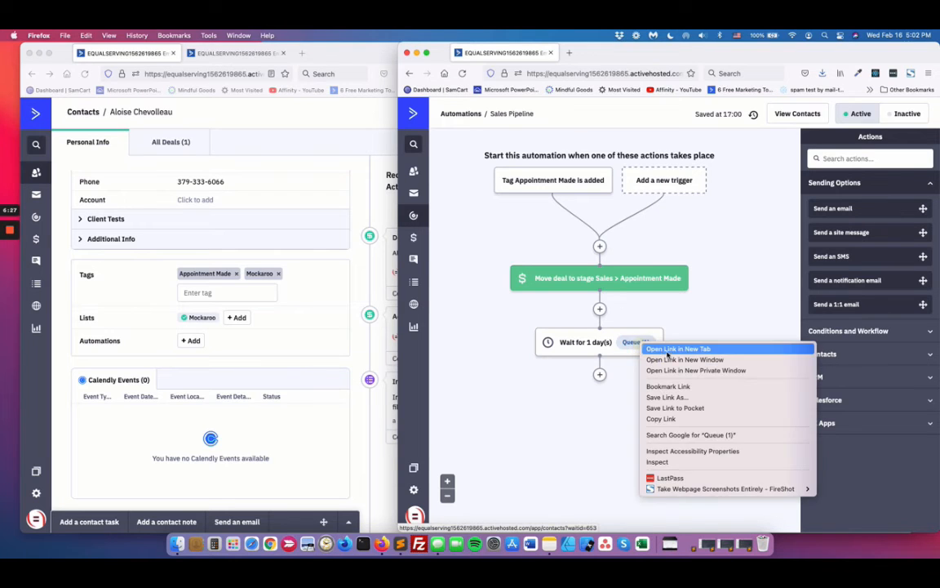
left_click(650, 351)
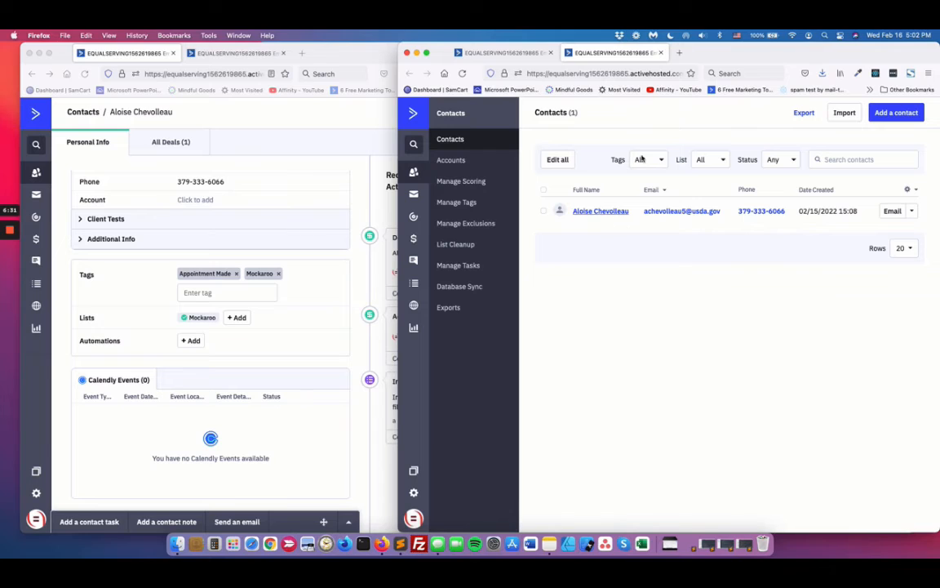
key("super+w")
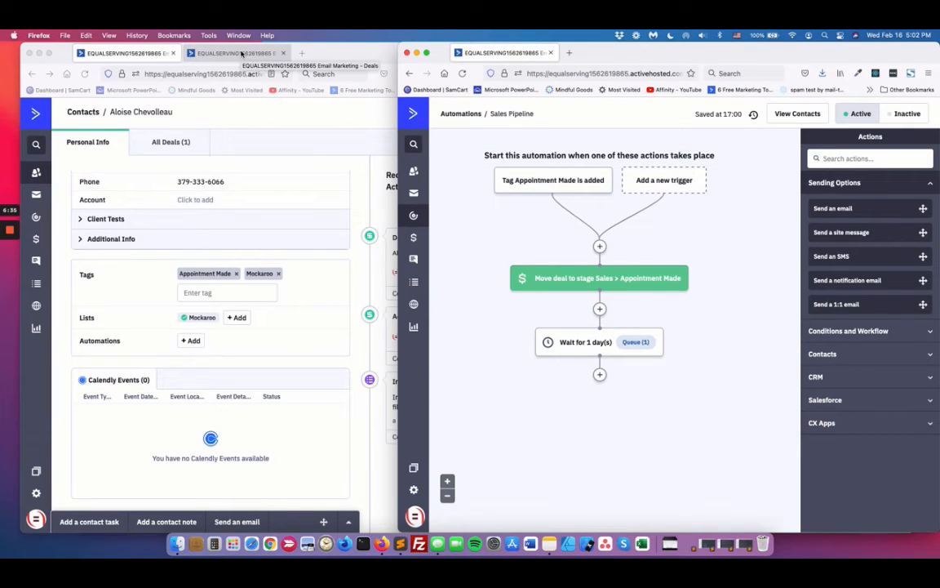
Step: Refresh the tagged contact's deals and the Sales deals board to check the deal's stage, and return to the automation window
scroll(231, 172, "up", 4)
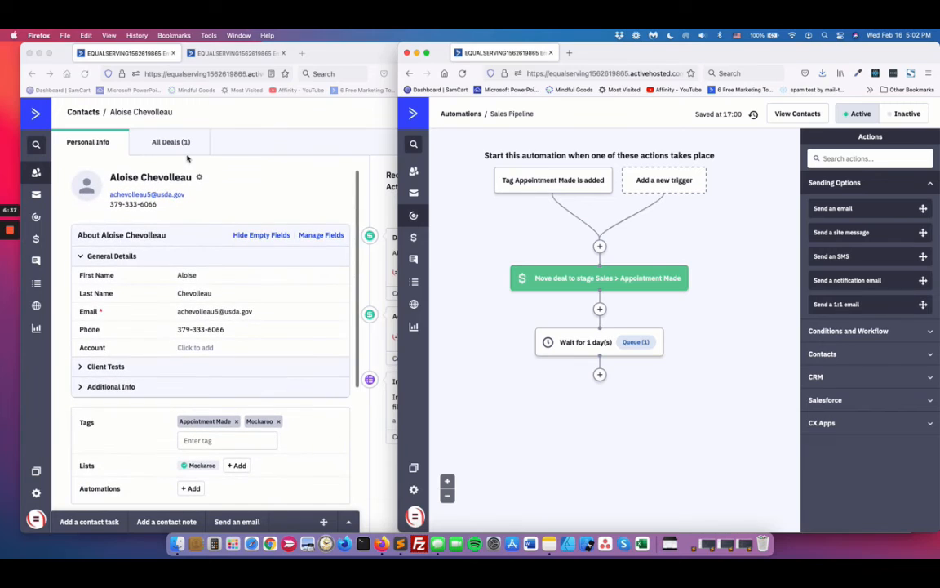
left_click(161, 143)
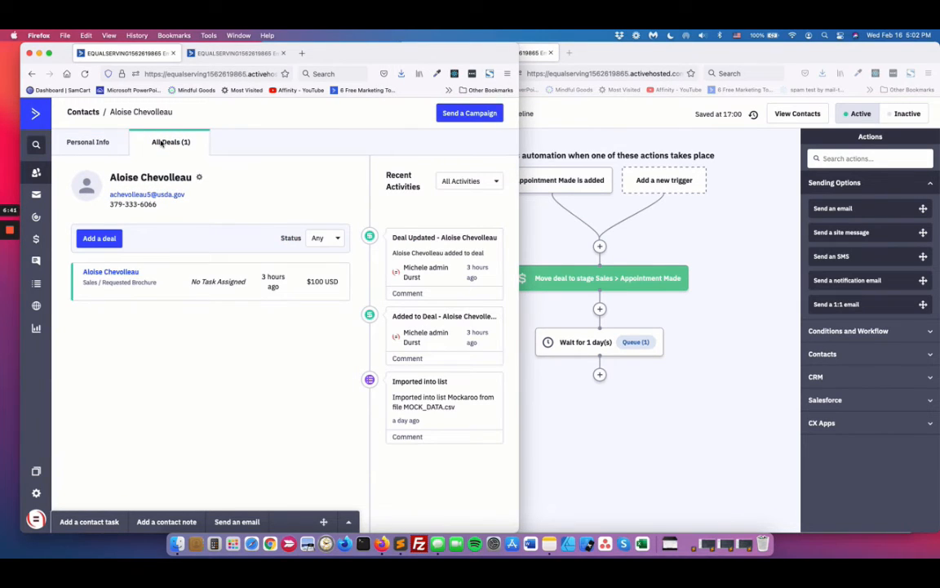
left_click(84, 74)
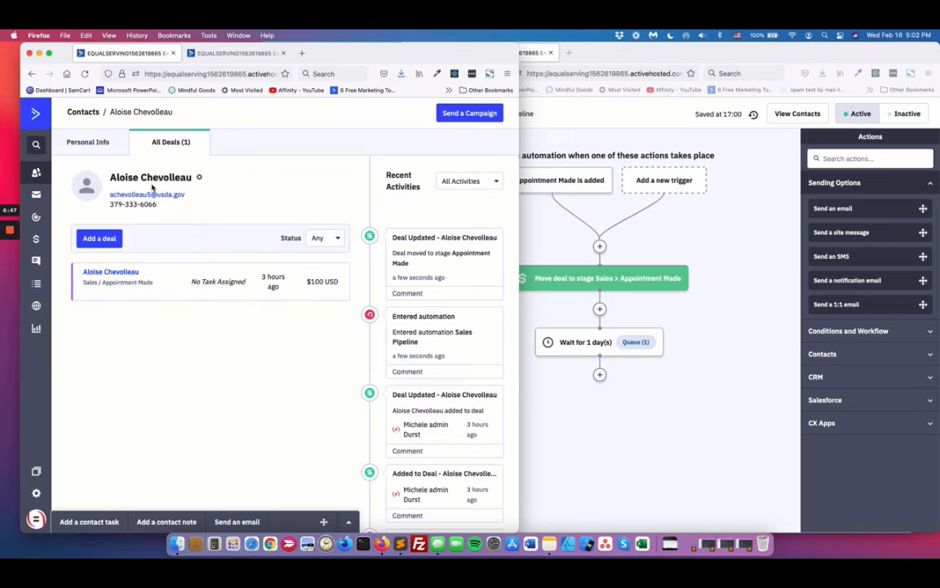
left_click(218, 53)
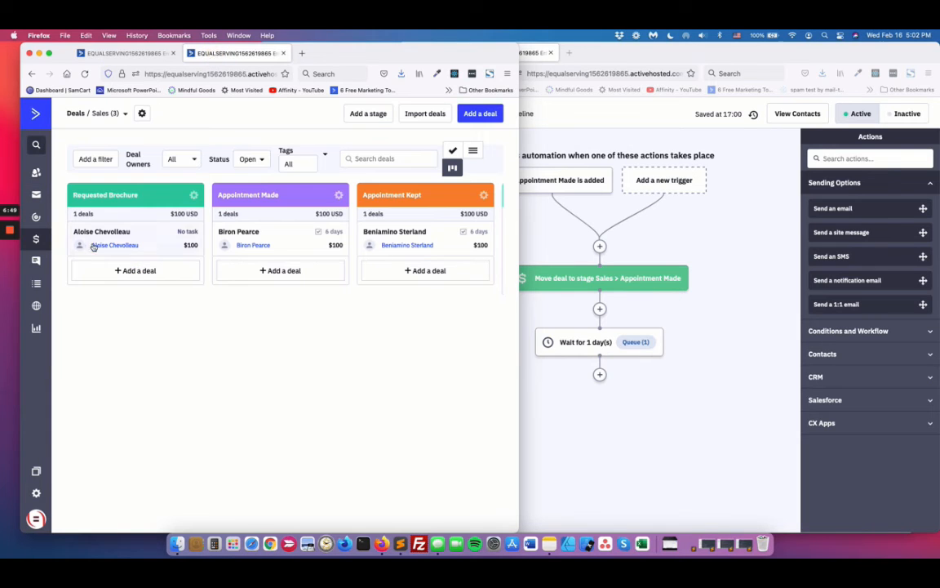
left_click(86, 75)
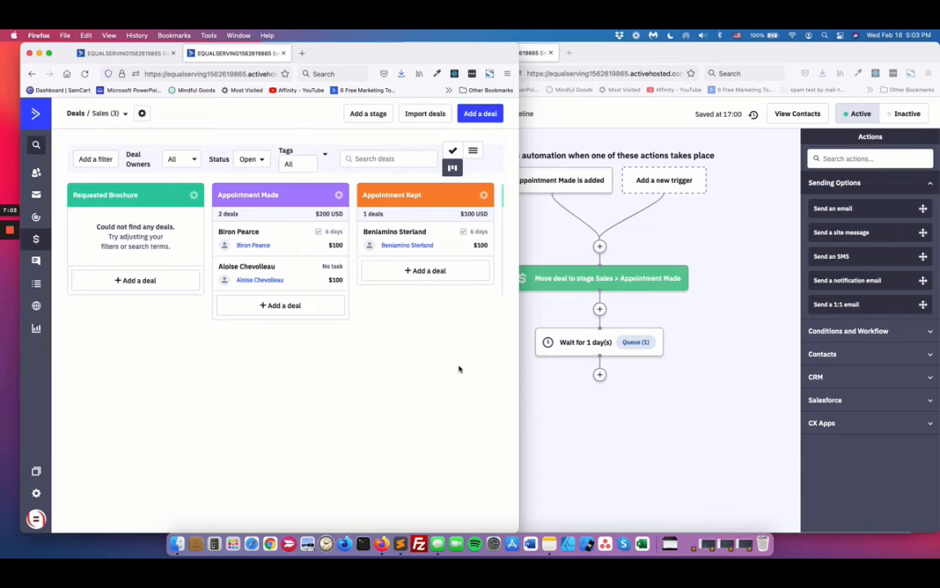
left_click(742, 242)
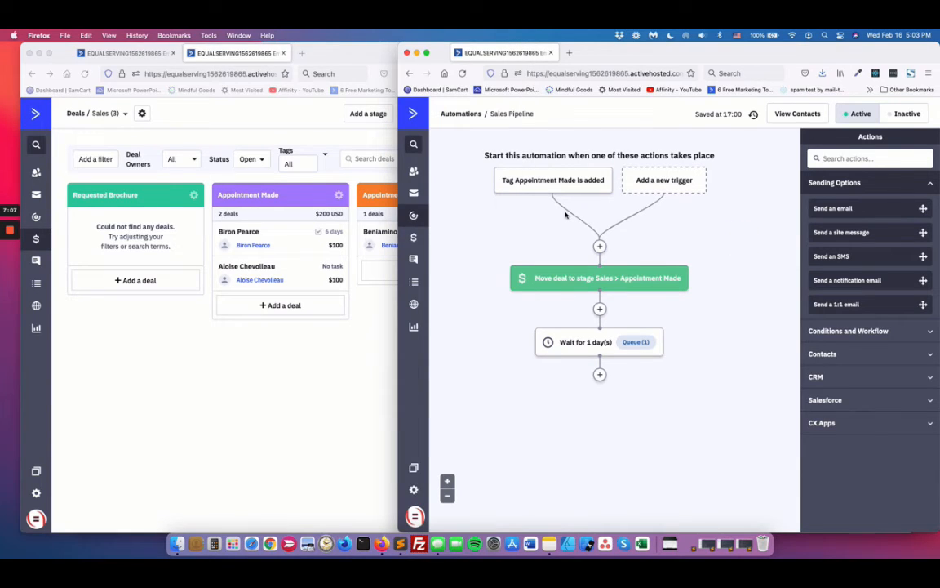
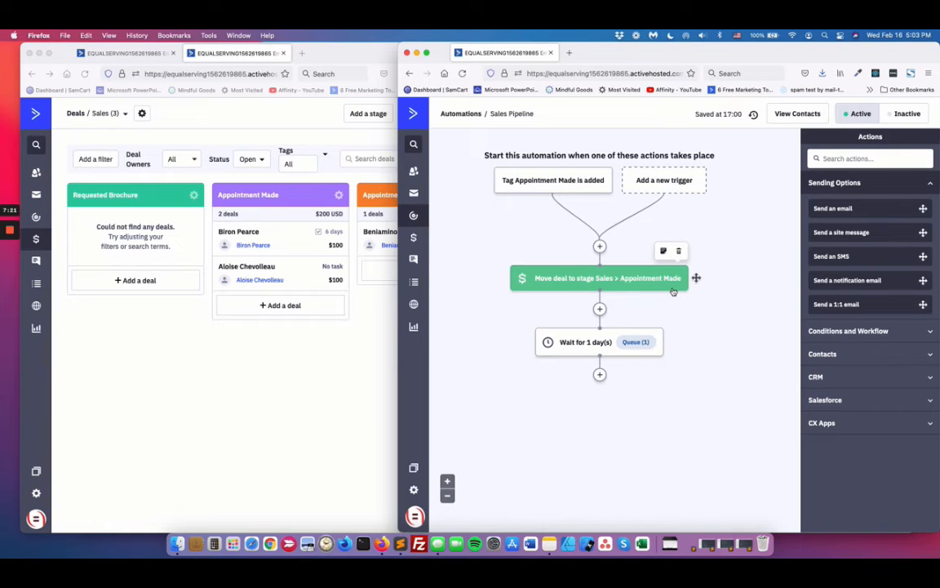
Step: Inspect the Move deal action's stage, affected-deals and pipeline options in the Sales Pipeline automation, and close its settings without saving
left_click(609, 280)
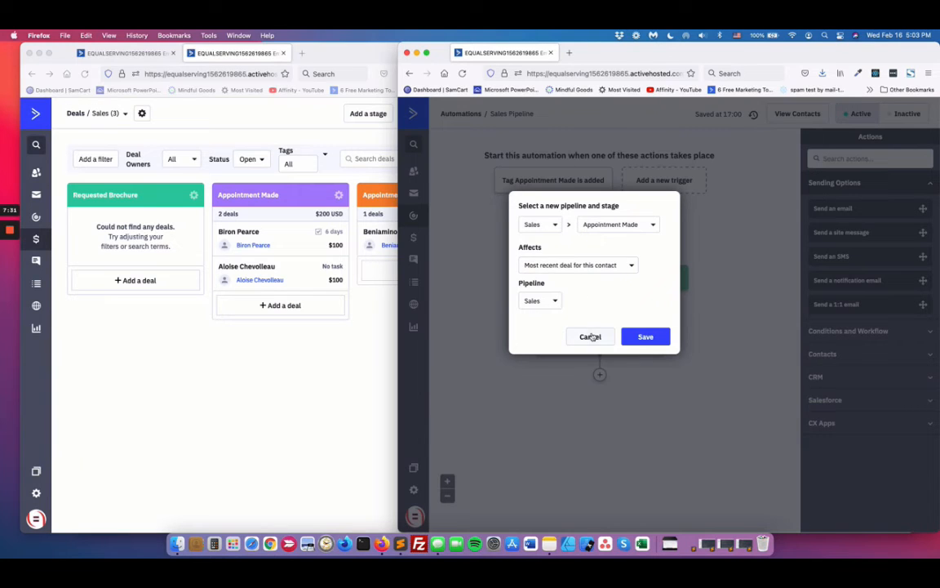
left_click(590, 336)
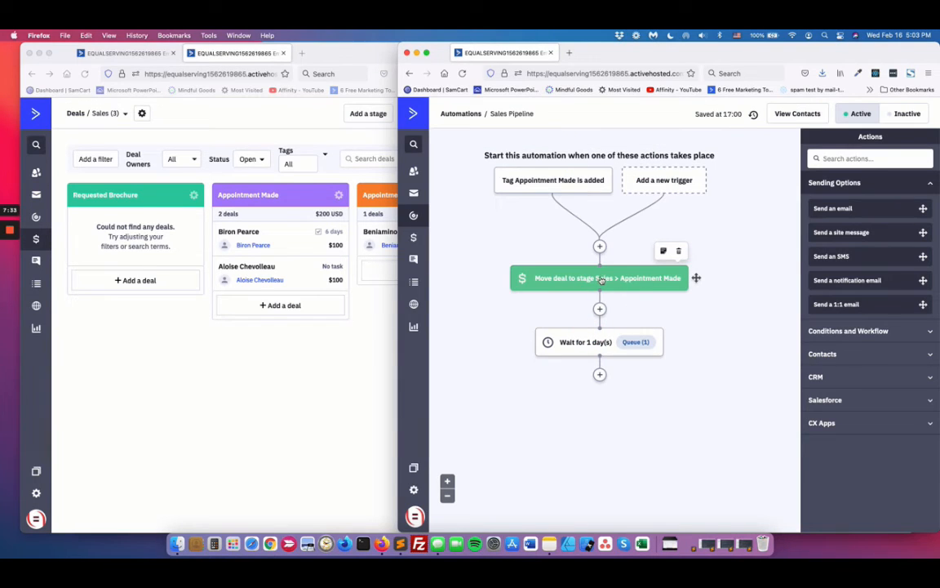
left_click(600, 277)
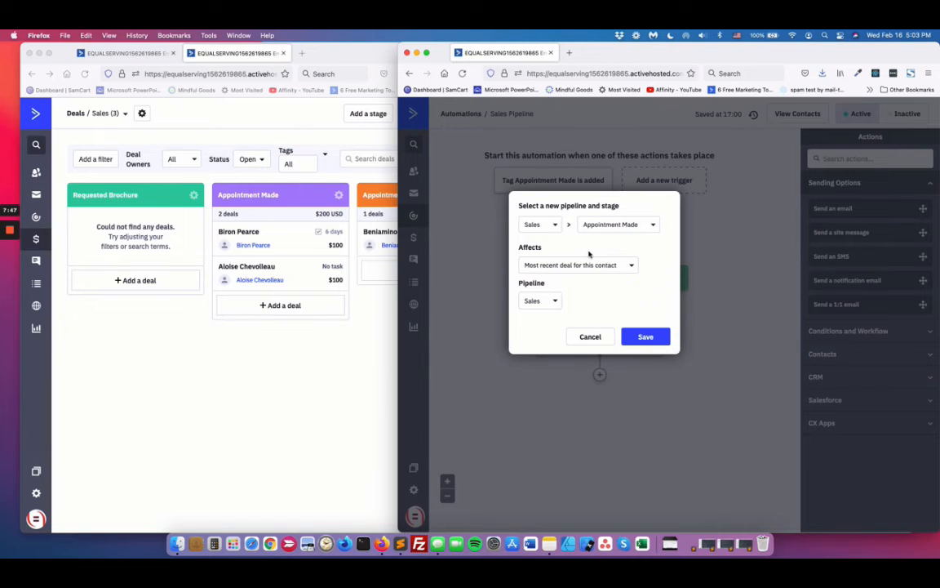
left_click(629, 266)
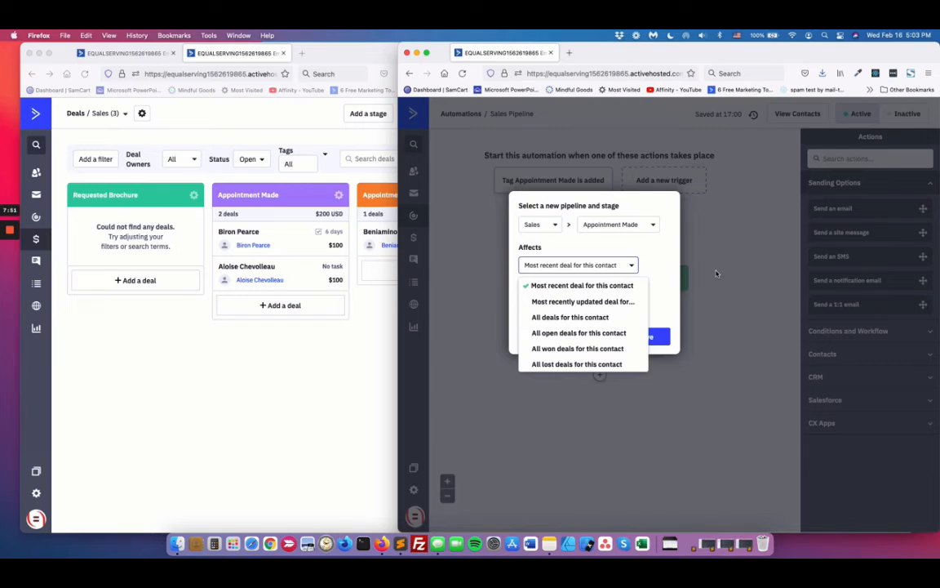
left_click(667, 259)
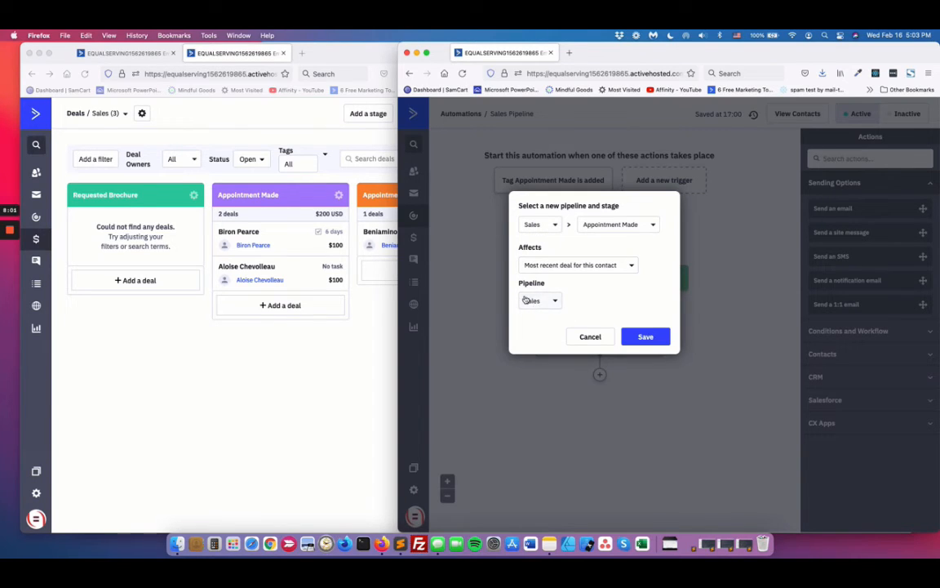
left_click(555, 301)
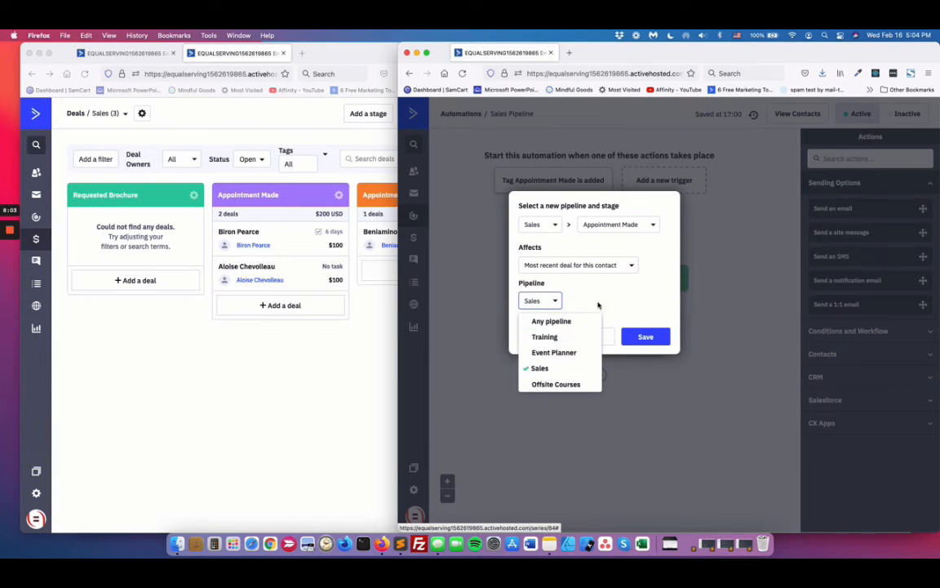
left_click(596, 305)
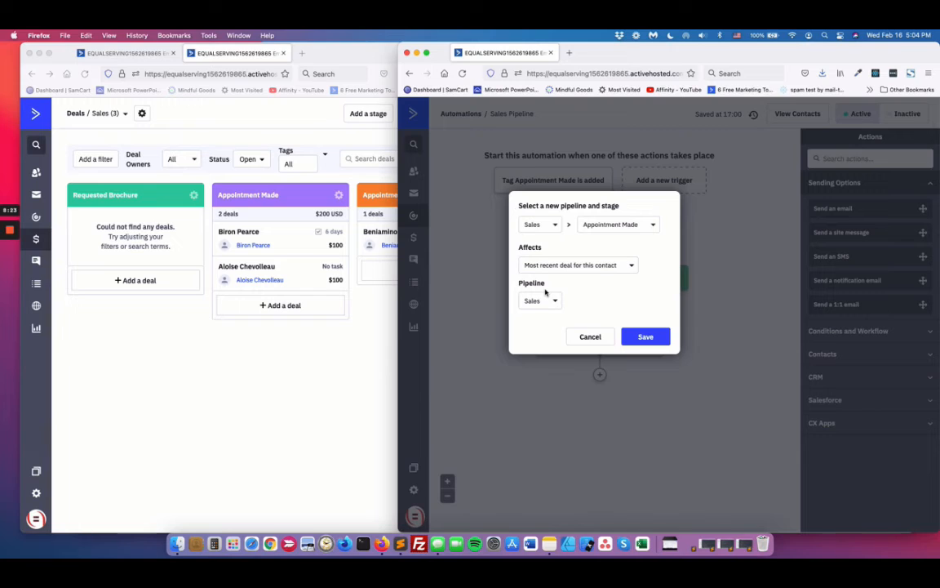
left_click(590, 336)
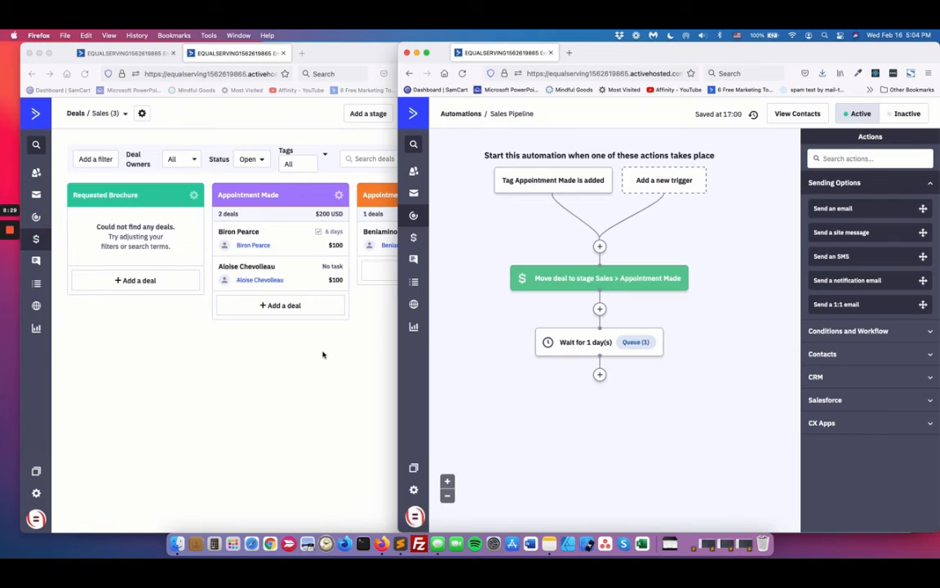
Step: Move the tagged contact's deal to the Appointment Kept stage on the Sales board, and narrow the window to uncover the automation
left_click(365, 346)
left_click_drag(301, 275, 430, 267)
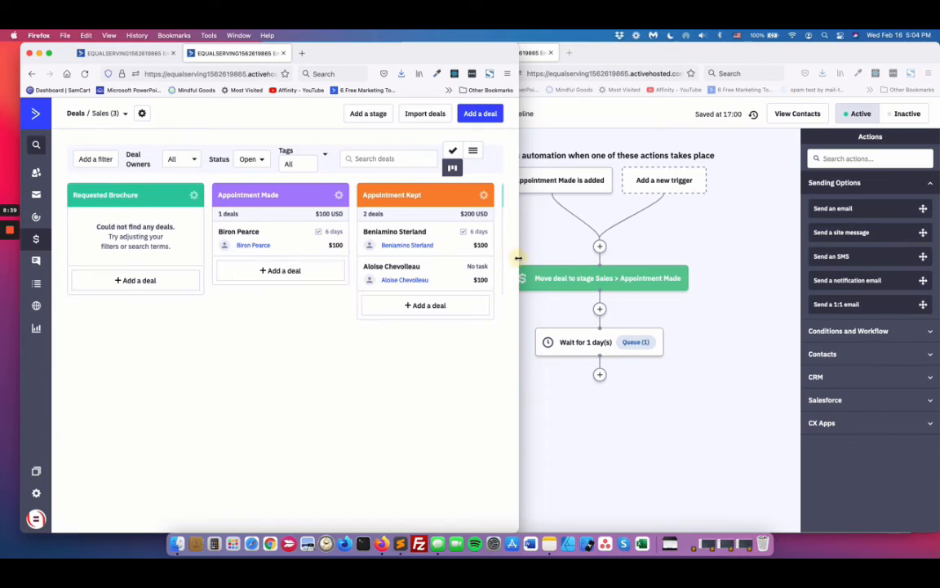
left_click_drag(518, 260, 388, 298)
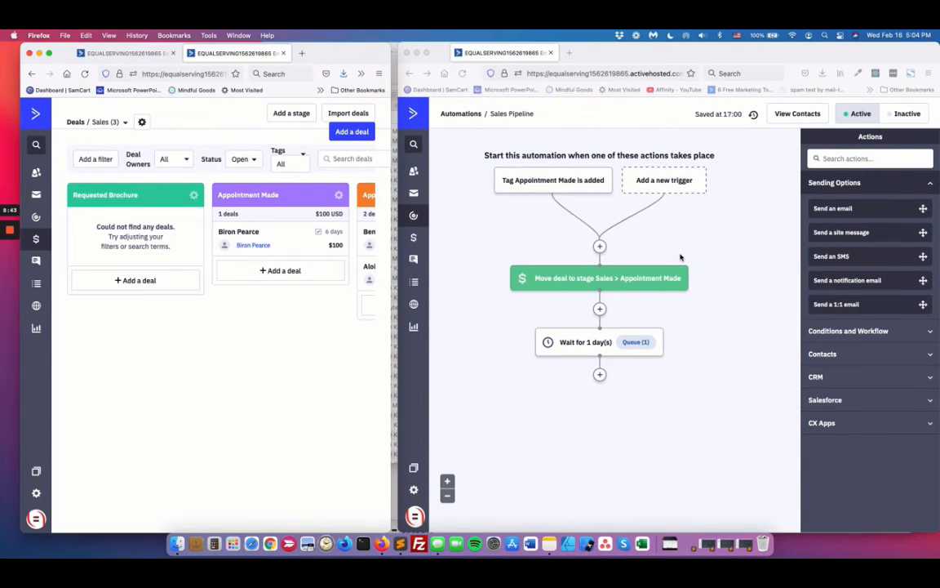
Step: Refresh the tagged contact's deals page and widen the window to check the recent deal activities
left_click(121, 53)
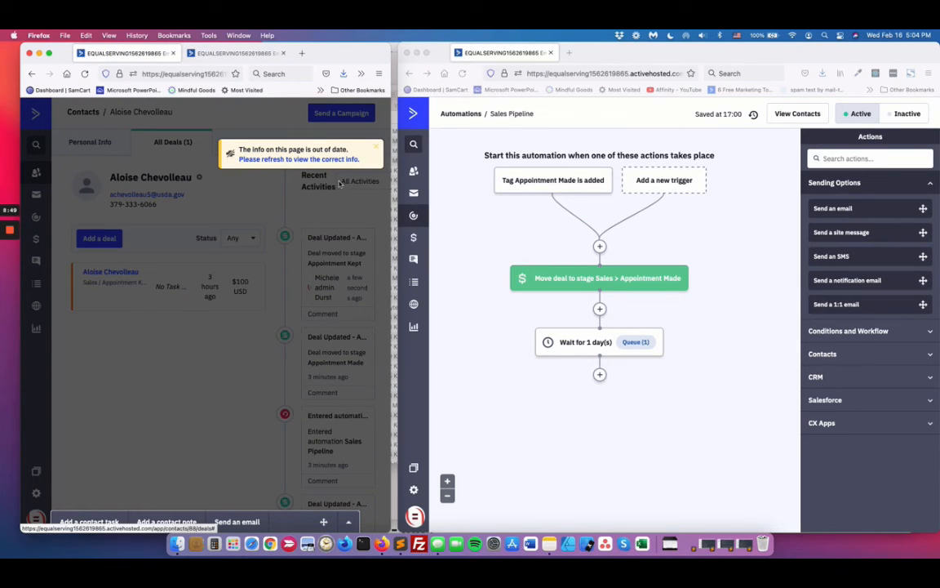
left_click(292, 161)
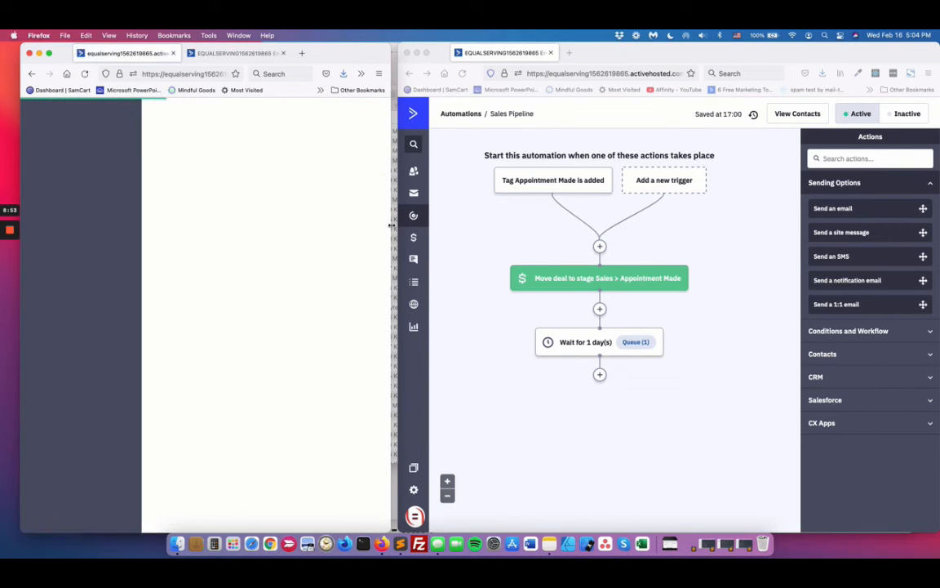
left_click_drag(392, 225, 609, 176)
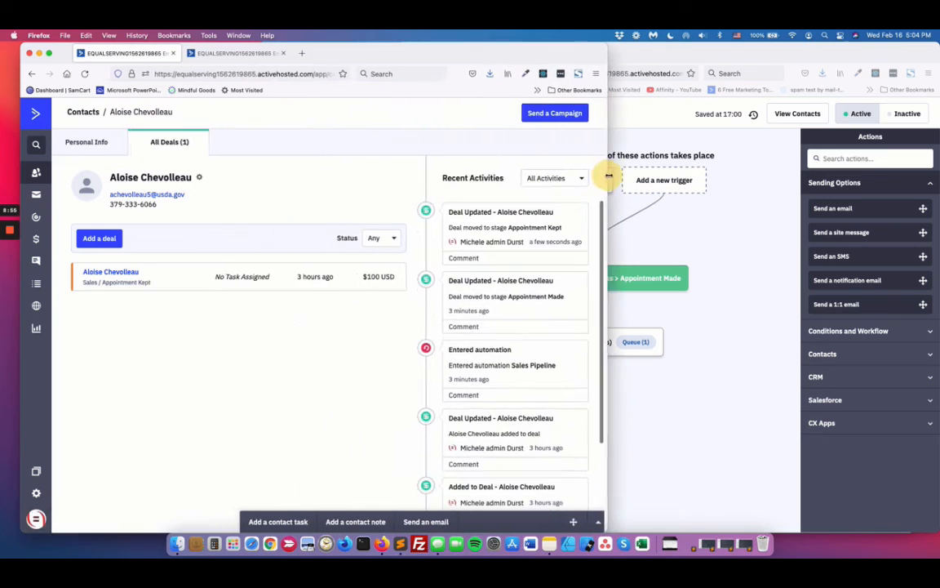
Step: Open the contact's deal, choose New Stage as its stage, and switch to the Sales deals board without saving
left_click(123, 273)
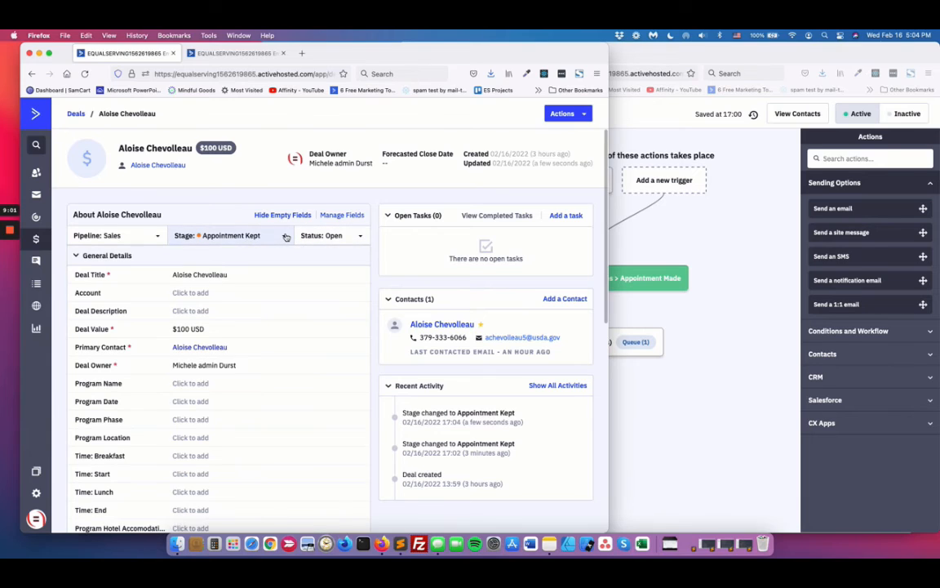
left_click(286, 236)
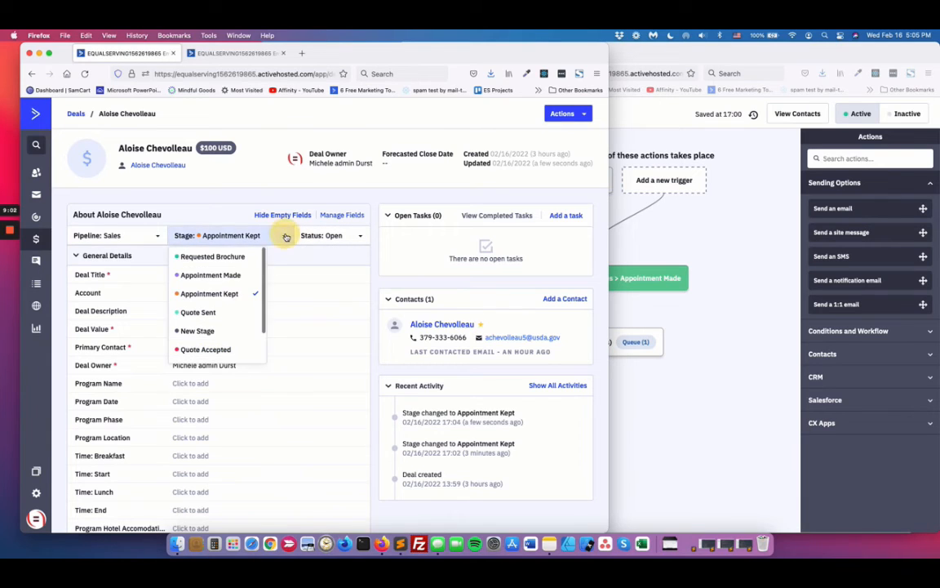
left_click(198, 331)
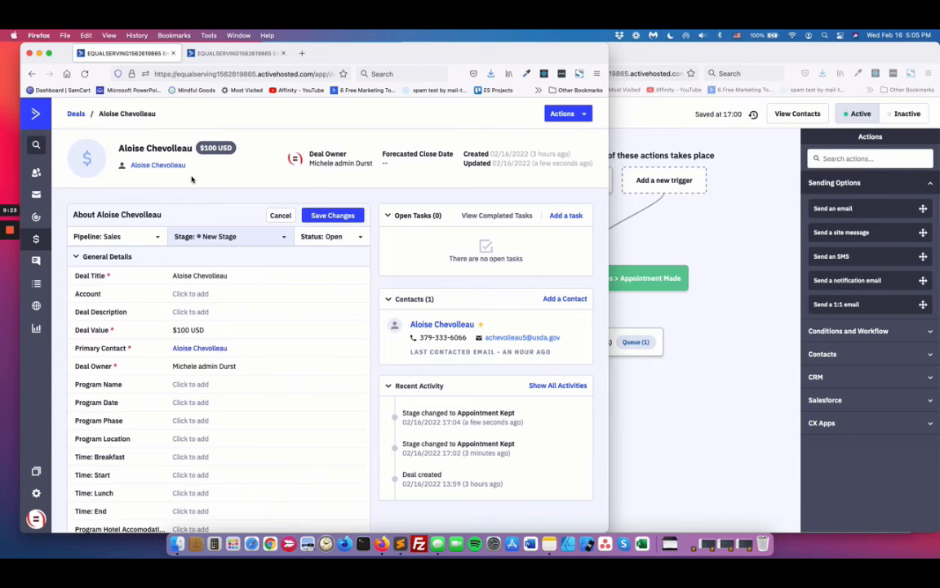
left_click(224, 53)
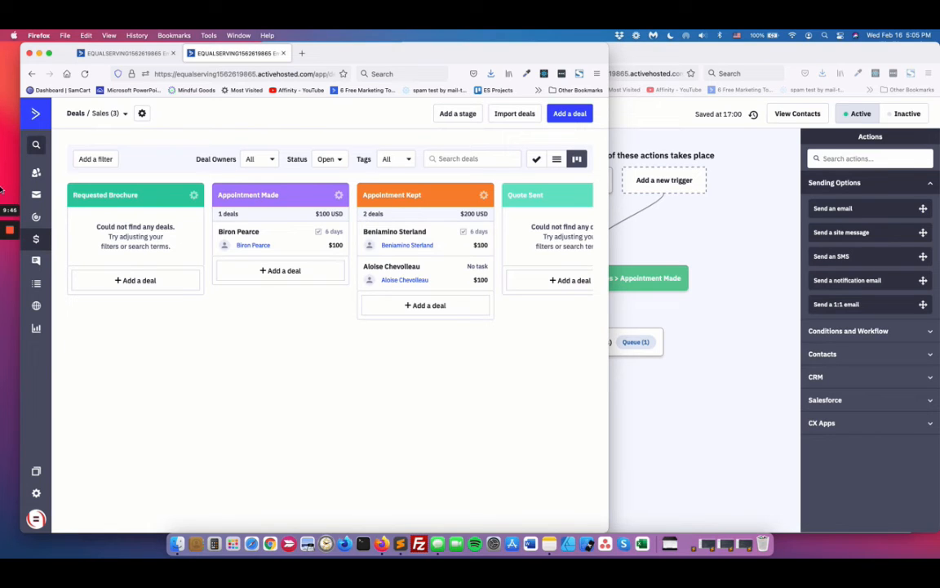
mouse_move(11, 230)
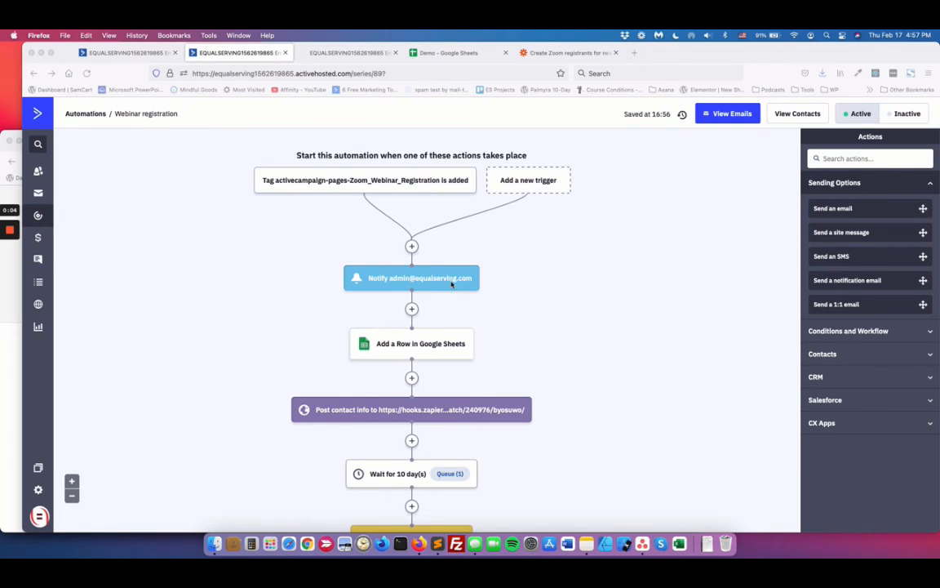
Step: Review the first actions of the Webinar registration automation, and view the registration form on the published Zoom Webinar Registration page
scroll(404, 261, "down", 2)
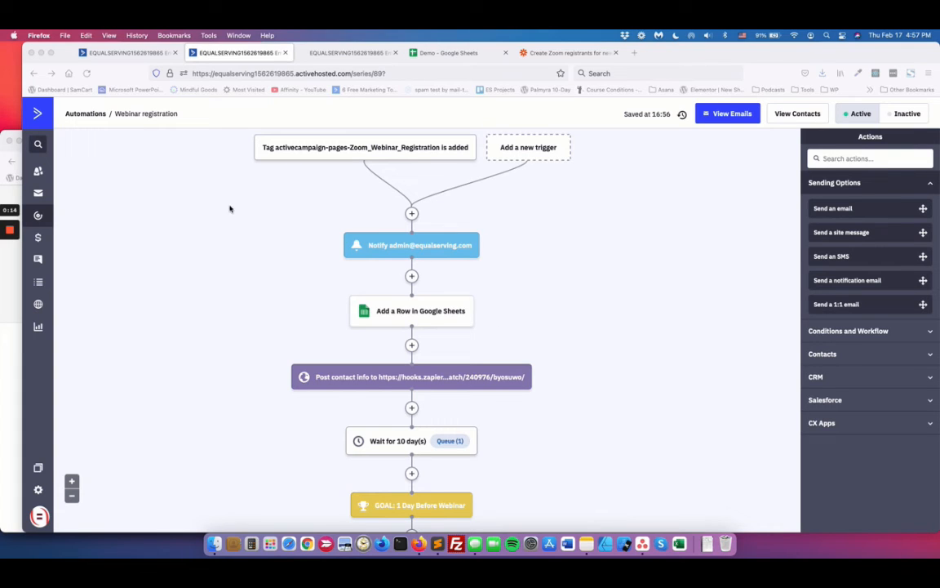
scroll(278, 181, "up", 2)
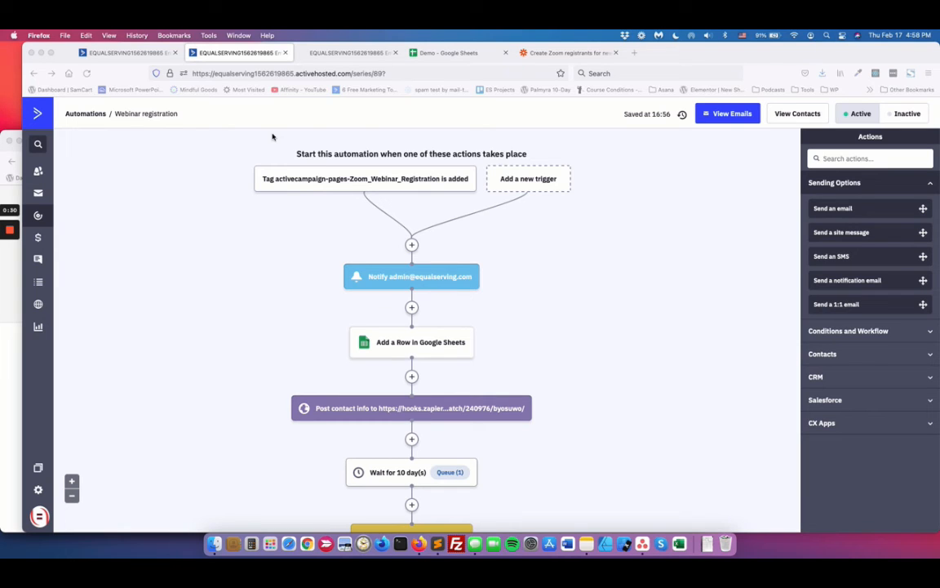
left_click(347, 54)
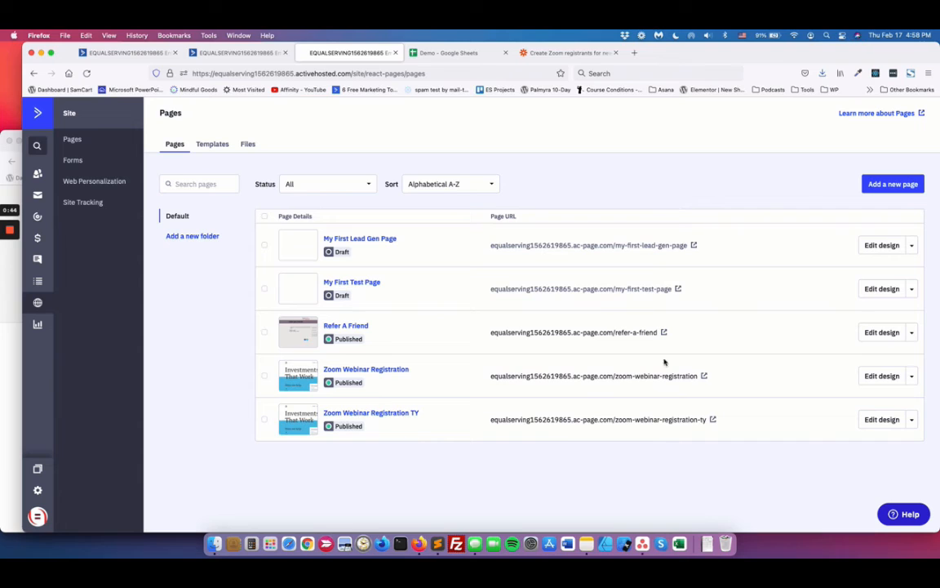
left_click(703, 377)
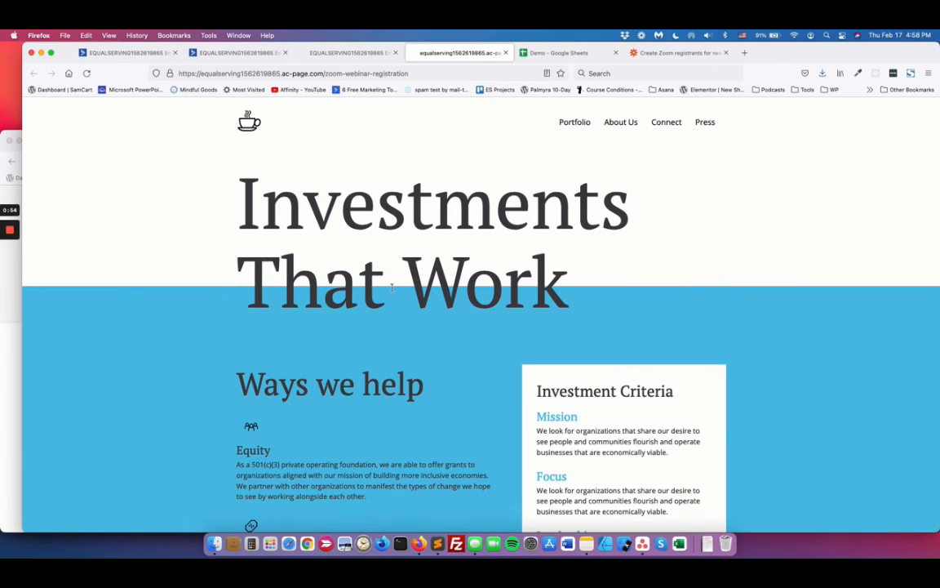
scroll(415, 406, "down", 1)
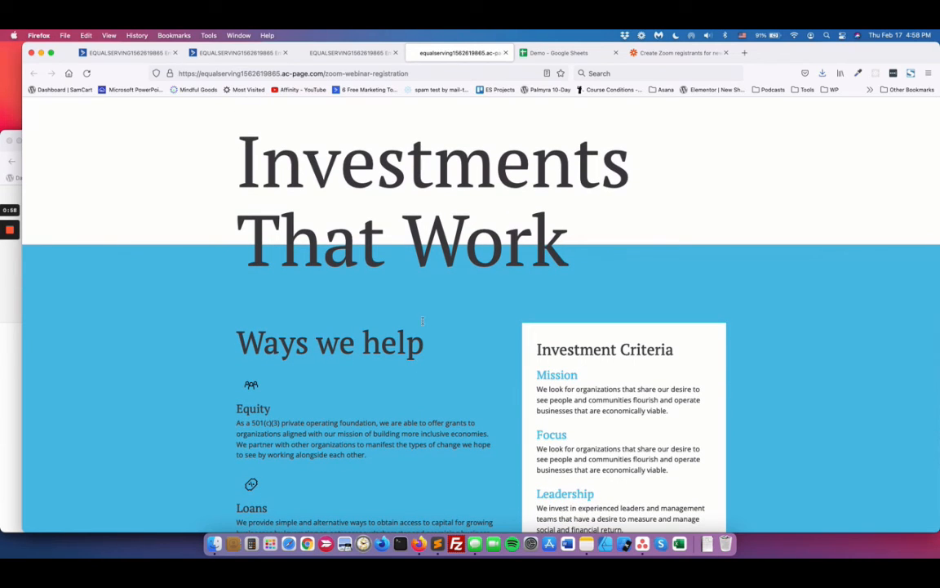
scroll(462, 410, "down", 10)
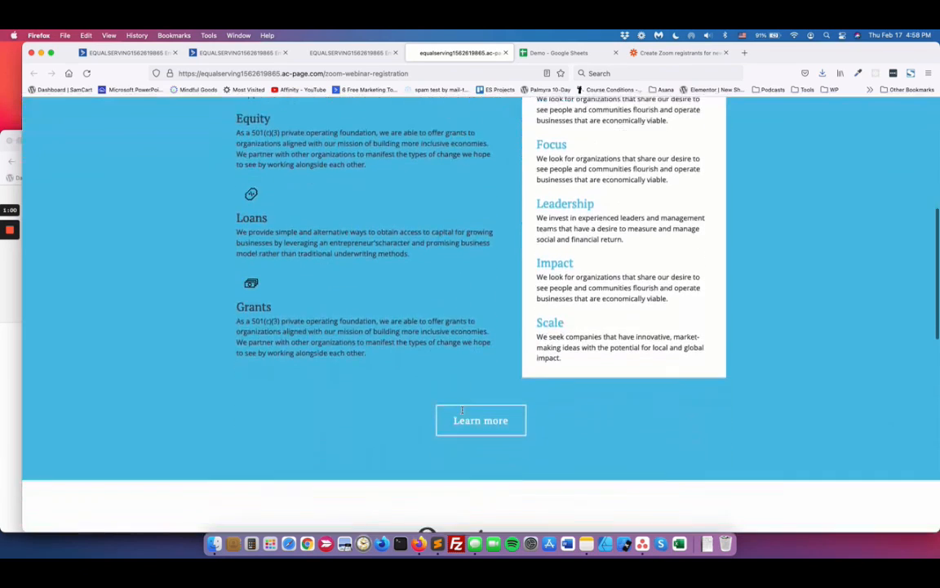
scroll(462, 410, "down", 5)
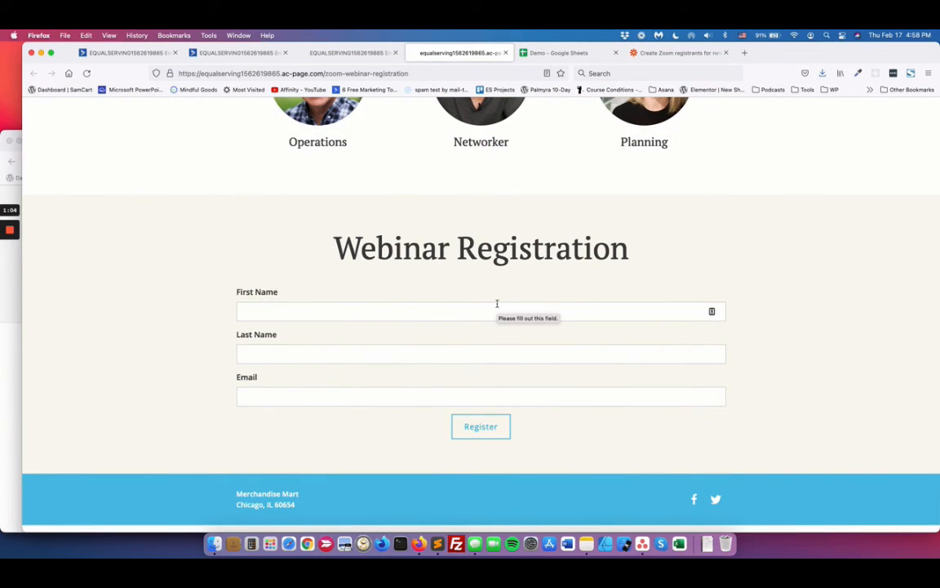
Step: Open the Zoom Webinar Registration page's design and select its registration form to check the tag assigned on submission
left_click(369, 53)
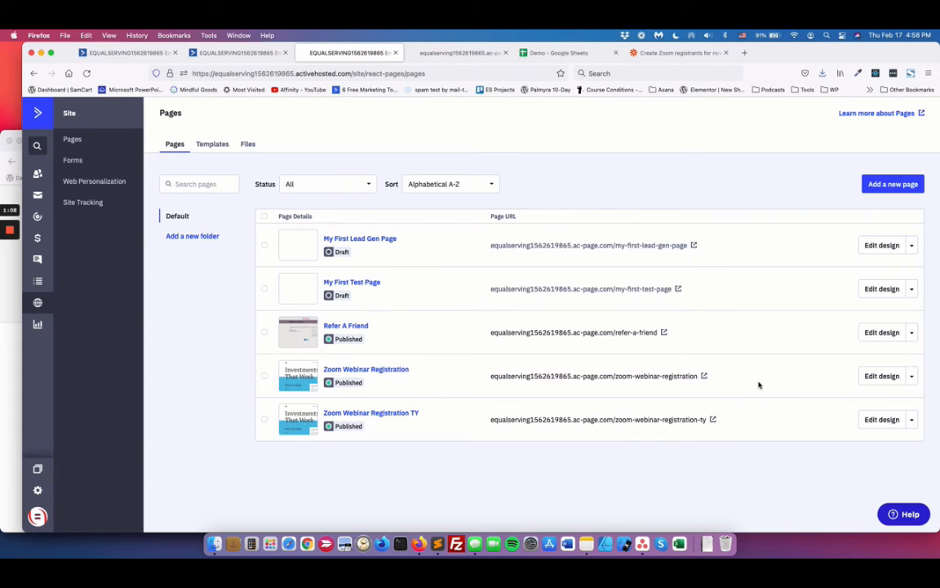
left_click(887, 377)
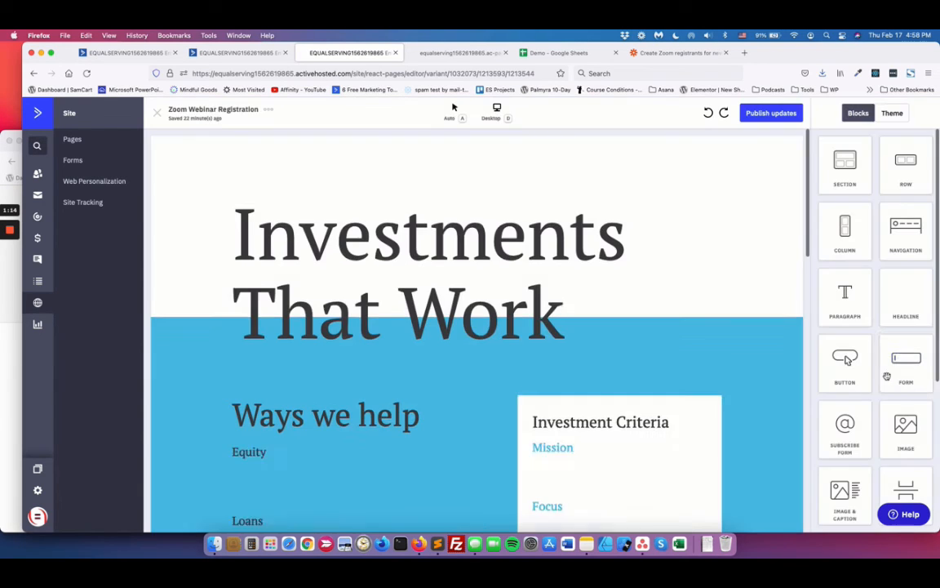
scroll(567, 348, "down", 15)
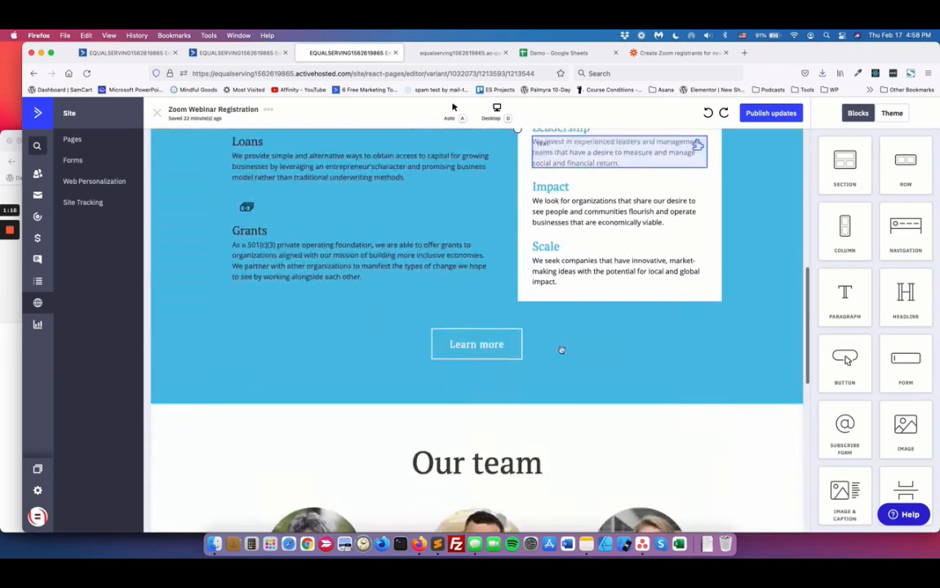
left_click(504, 290)
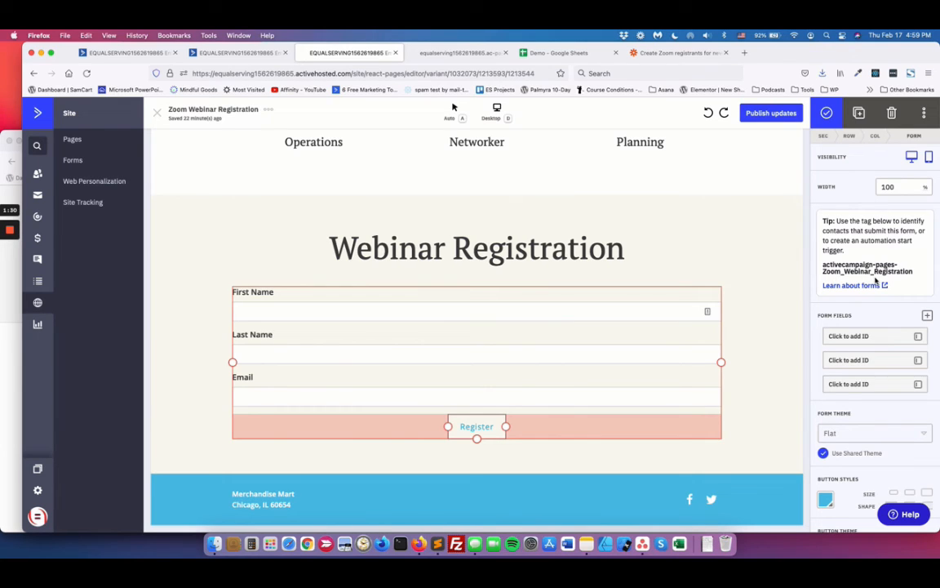
Step: Check the automation's Add a Row in Google Sheets action, close it unchanged, and view the Demo spreadsheet's columns
left_click(236, 52)
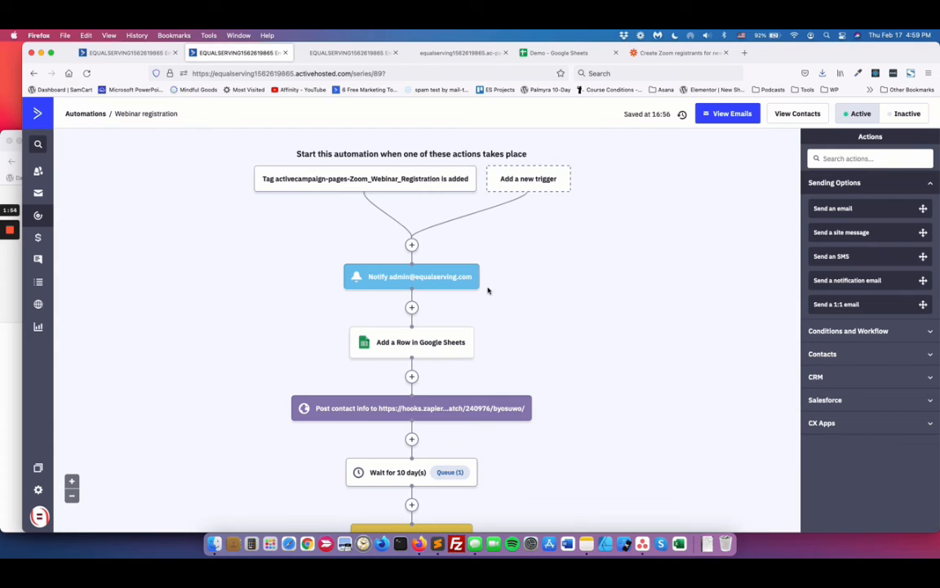
left_click(439, 350)
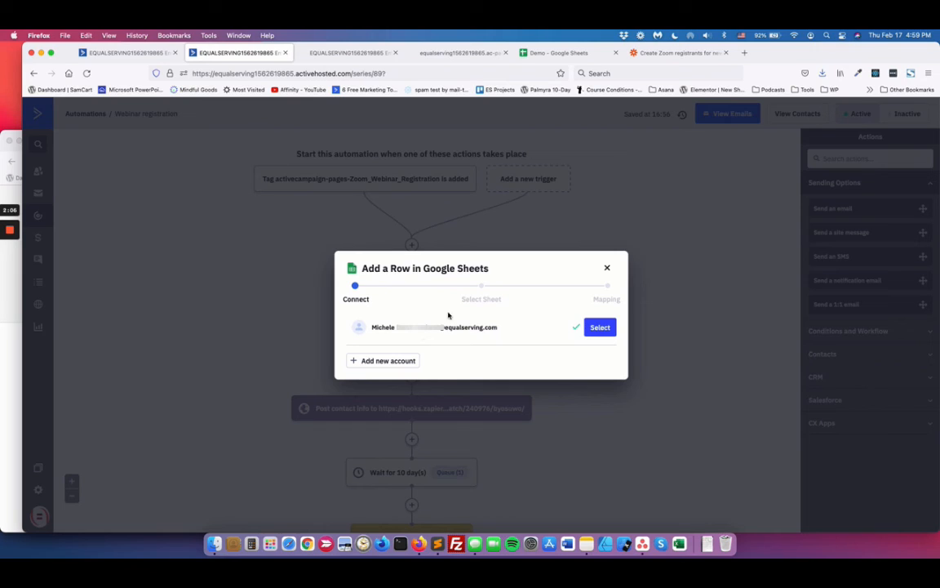
left_click(605, 268)
left_click(563, 52)
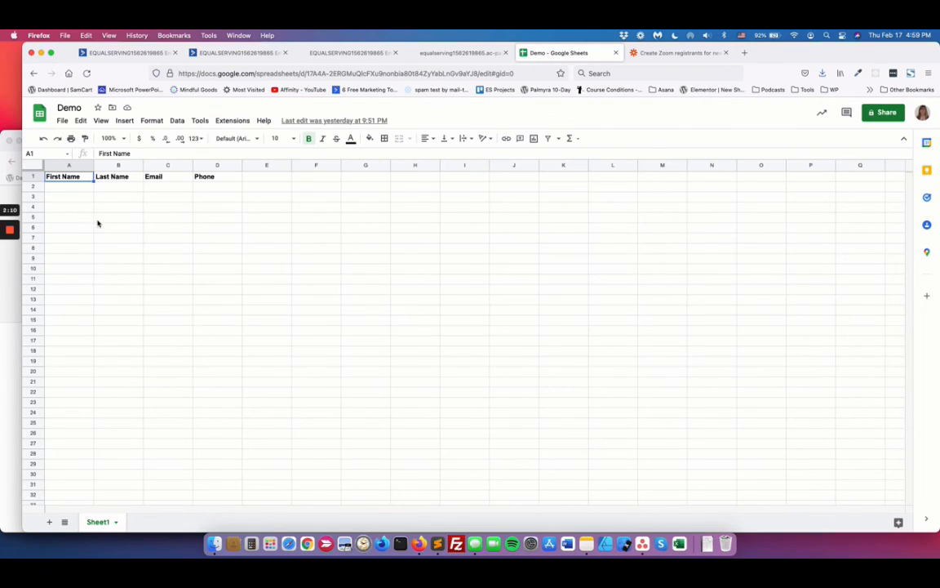
Step: Recheck the registration form's fields, and return to the Webinar registration automation to view the action posting contact info to Zapier
left_click(363, 53)
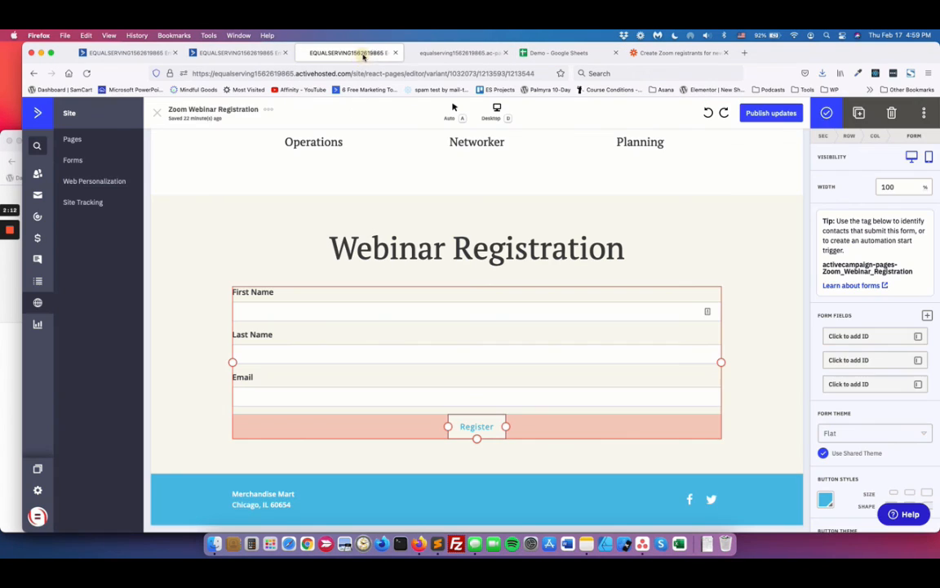
left_click(236, 52)
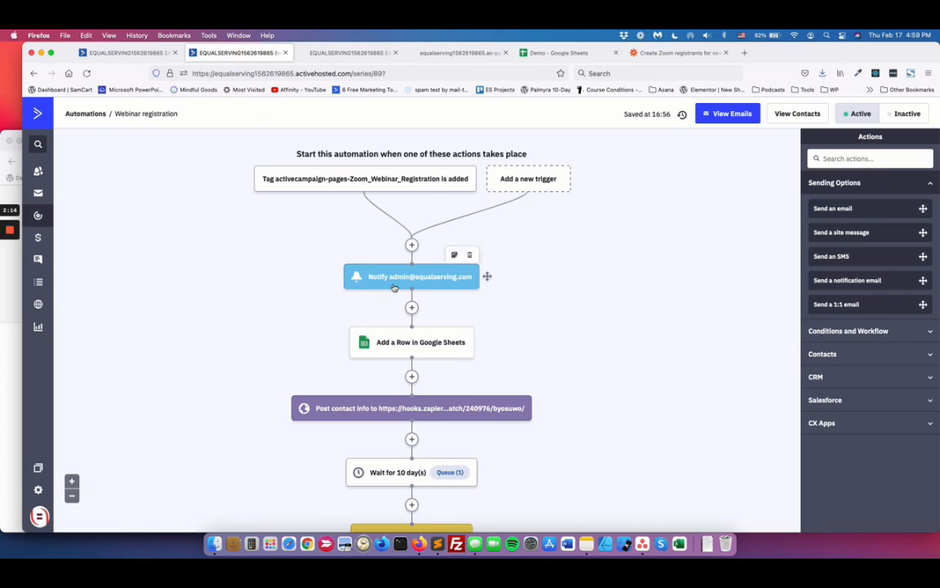
scroll(510, 342, "down", 2)
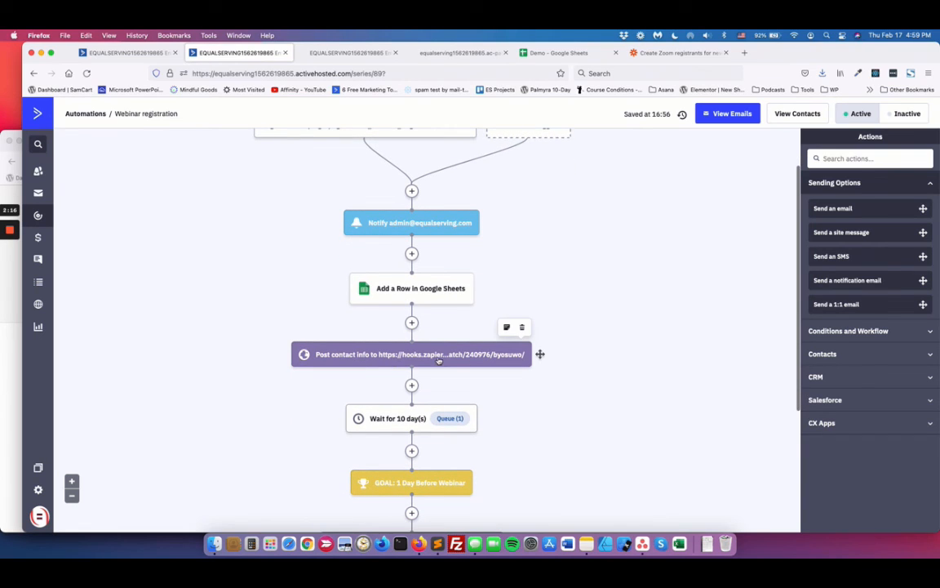
Step: Compare the post action's URL with the webhook URL of the Zap's ActiveCampaign trigger, and close the action's URL settings unchanged
left_click(430, 358)
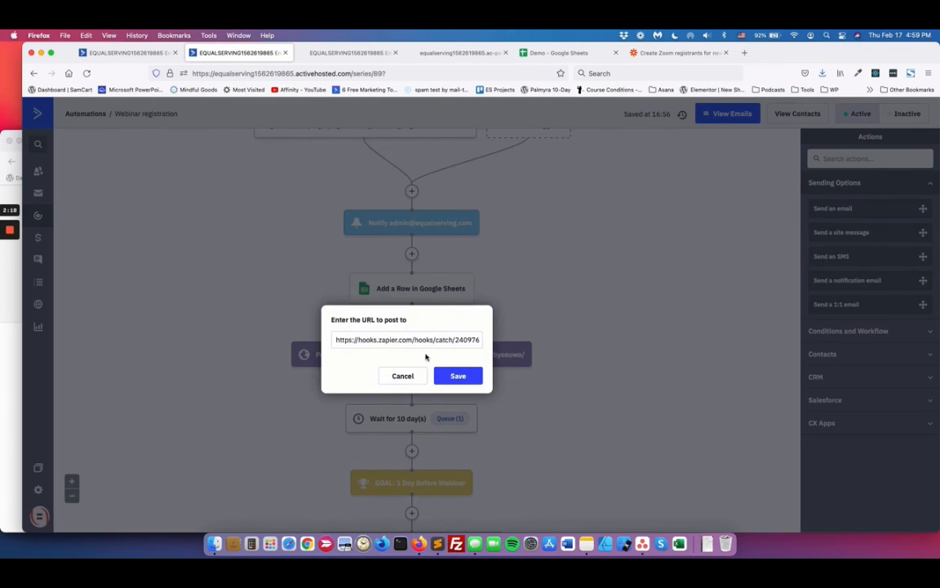
scroll(432, 344, "right", 2)
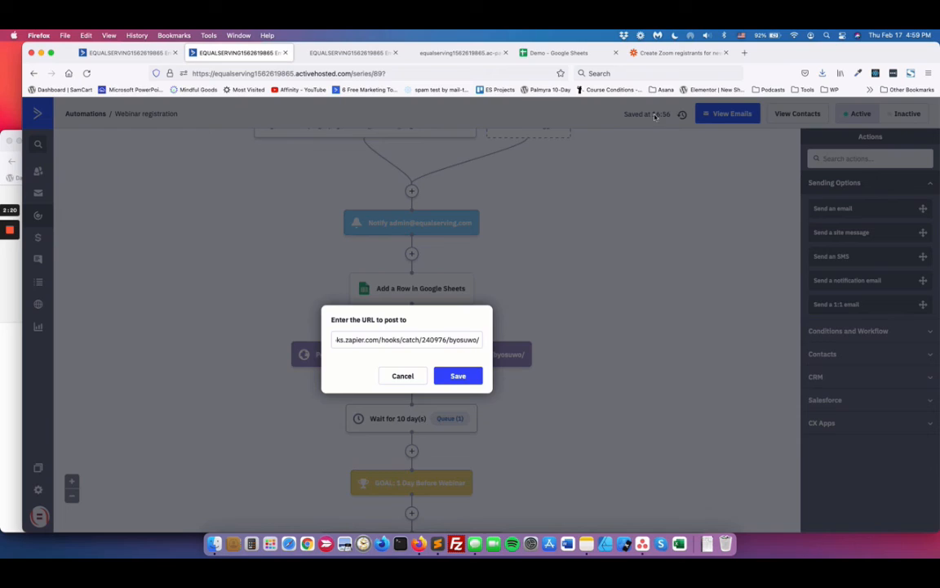
left_click(671, 54)
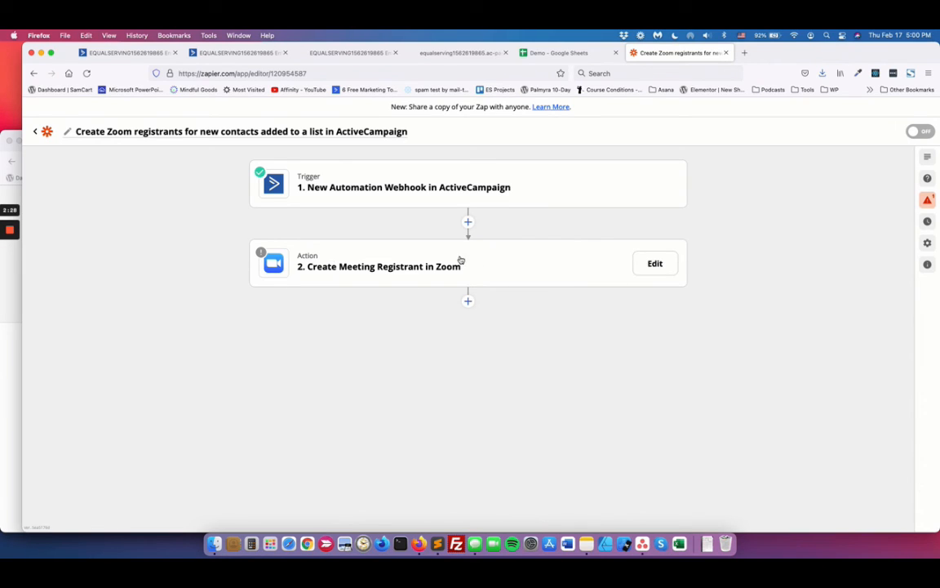
left_click(430, 193)
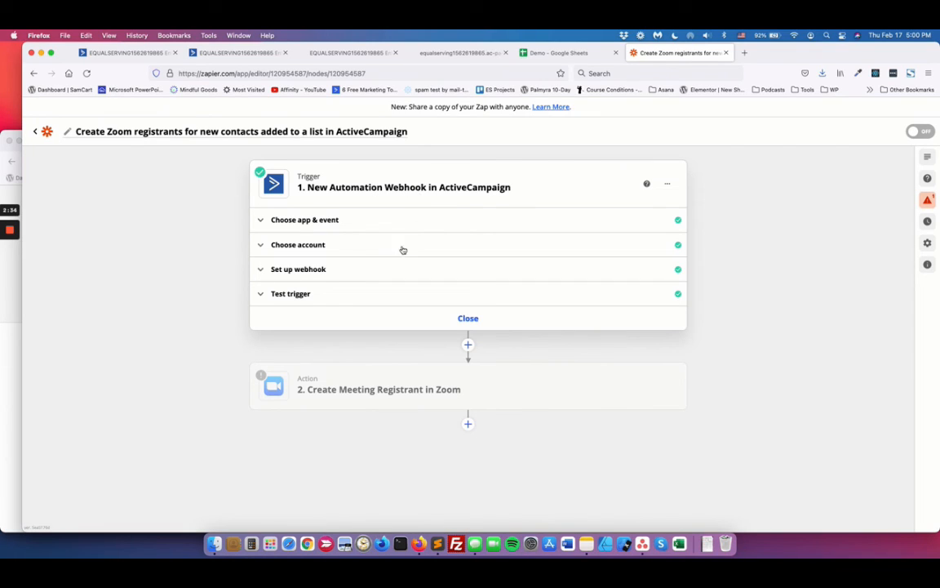
left_click(386, 274)
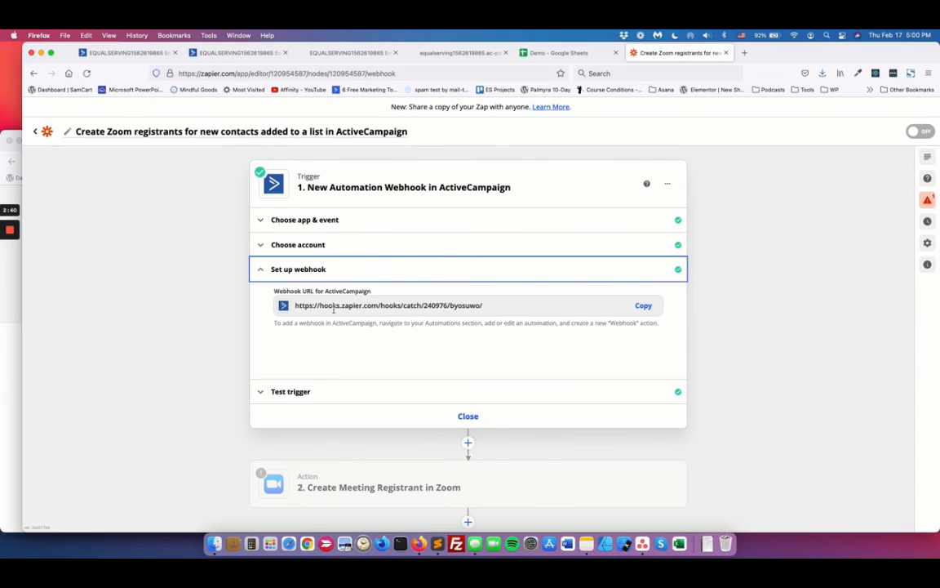
left_click(226, 53)
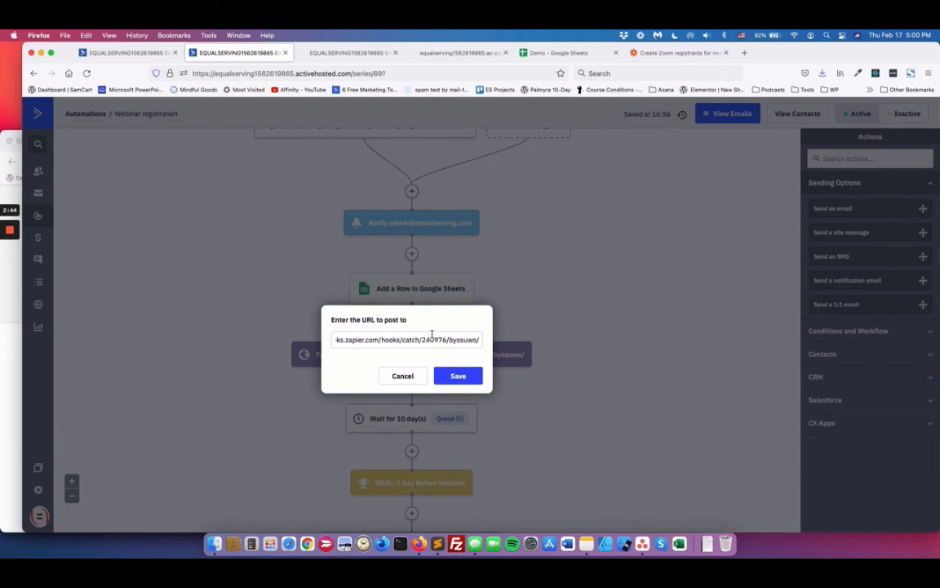
left_click(412, 376)
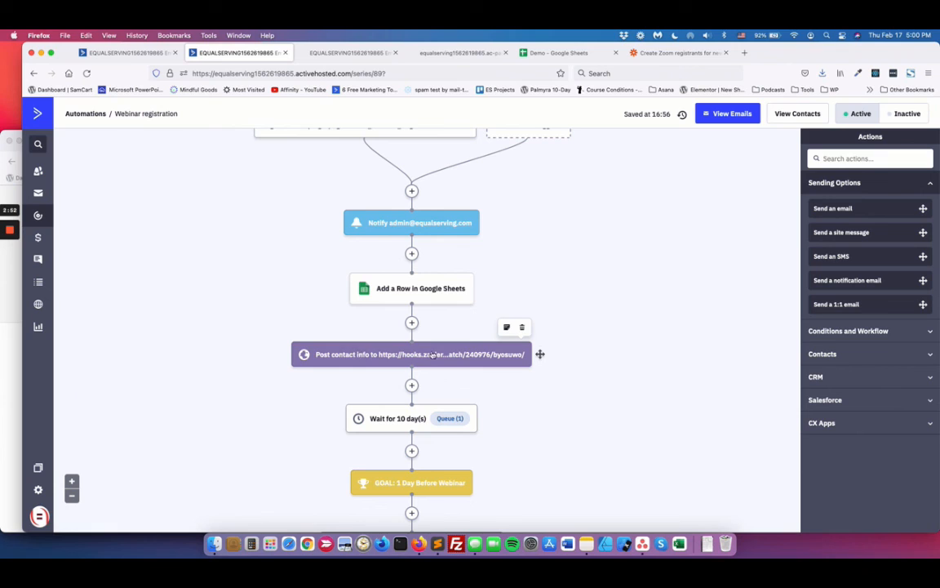
Step: Return to the Zap, close its webhook trigger, and review the field mapping of the Create Meeting Registrant in Zoom action
left_click(665, 53)
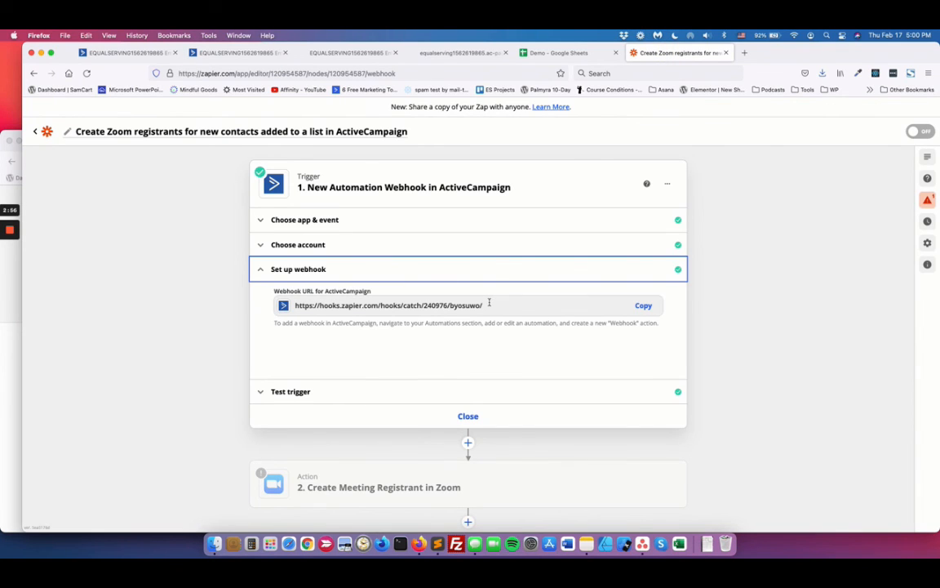
scroll(488, 306, "down", 1)
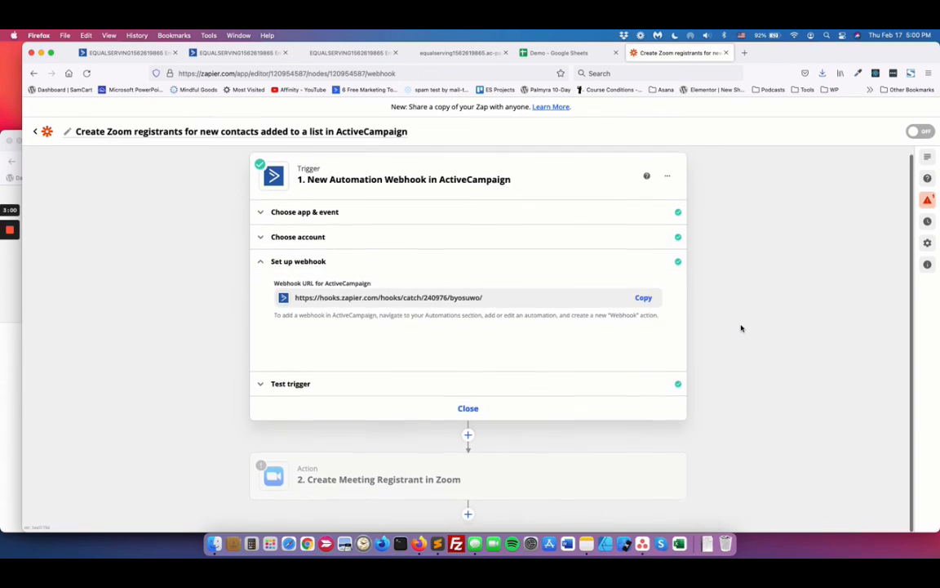
left_click(461, 410)
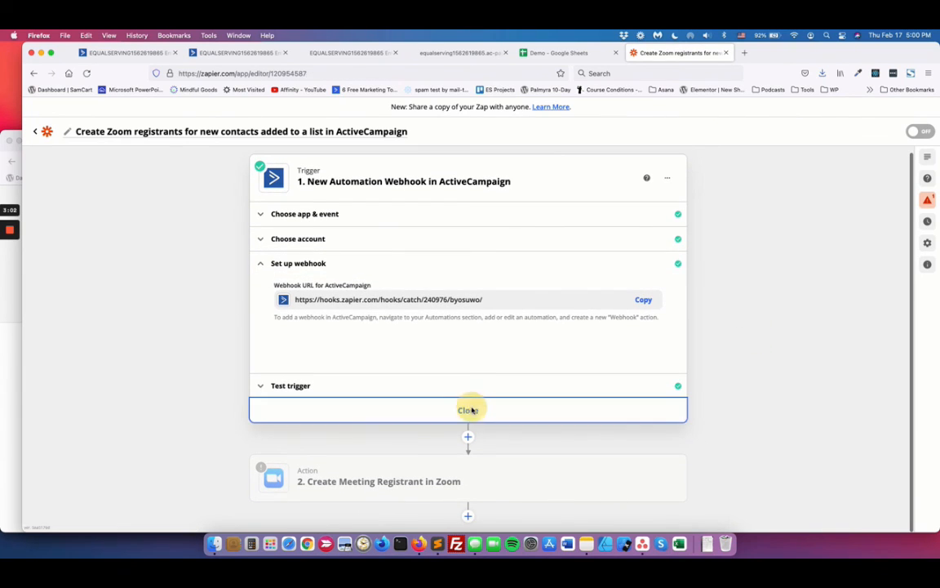
left_click(414, 269)
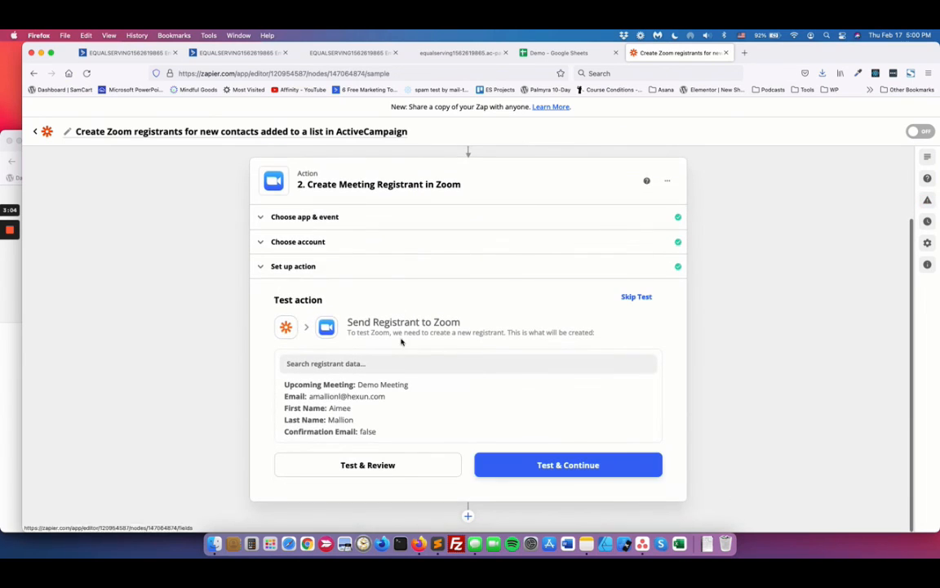
left_click(327, 268)
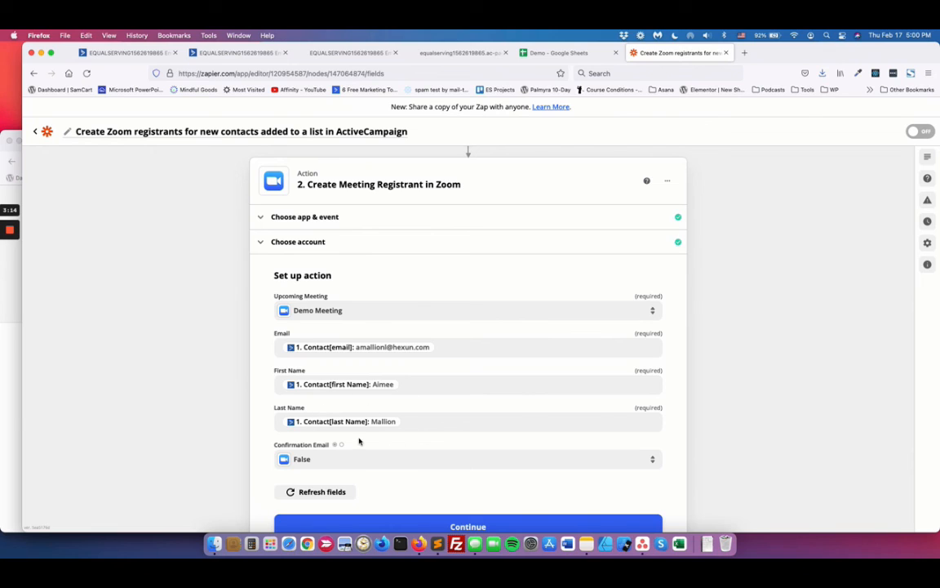
scroll(379, 455, "down", 1)
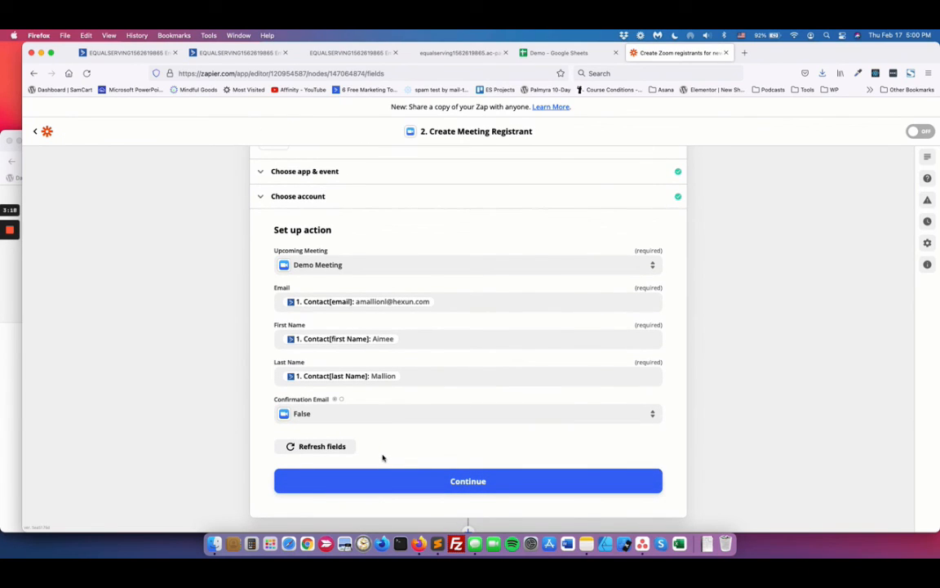
Step: Switch to the published Zoom Webinar Registration page, paste the copied contact details, and keep only the first name in First Name
left_click(309, 53)
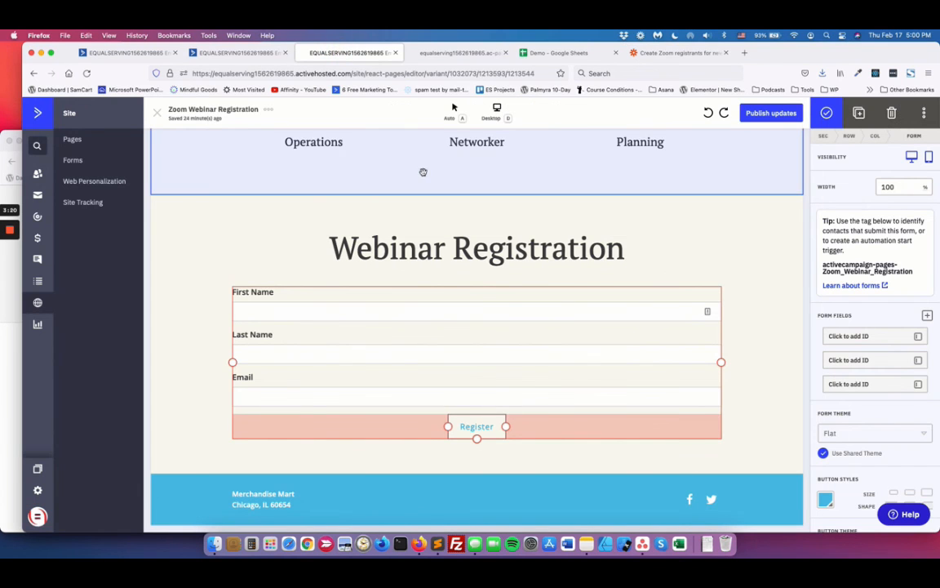
left_click(459, 52)
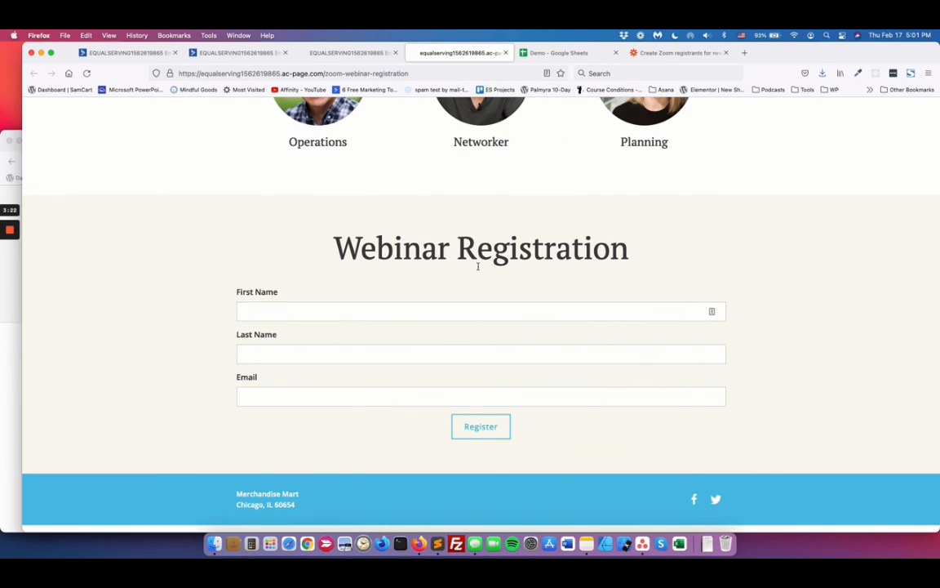
left_click(317, 307)
key("super+v")
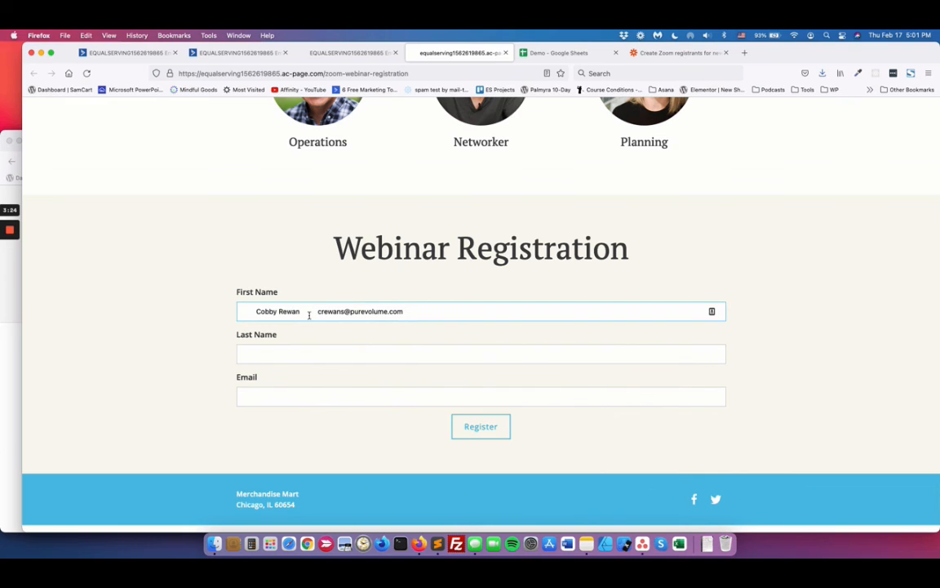
left_click_drag(256, 311, 389, 311)
key("BackSpace")
key("super+x")
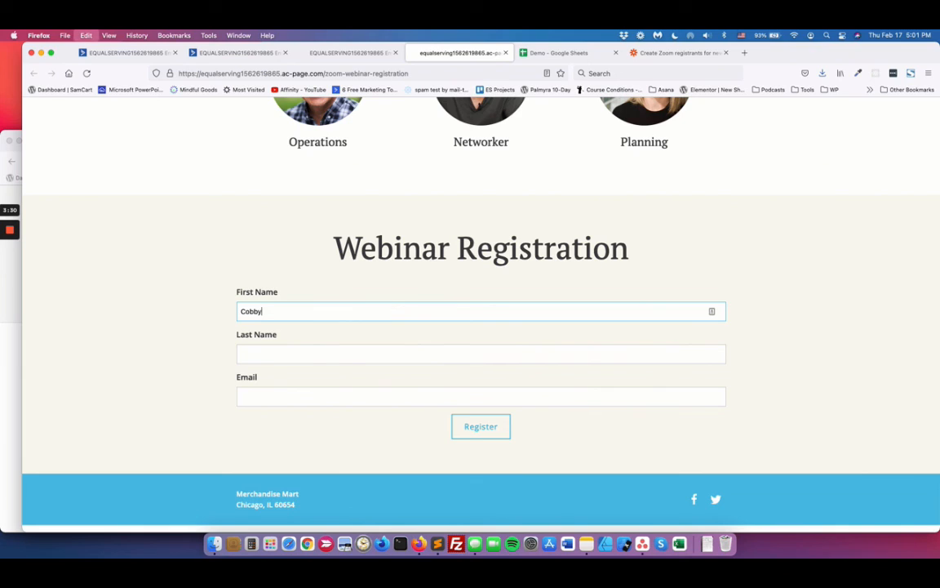
Step: Paste the cut details into Last Name, remove the extra spacing, and cut out the email address so only the last name remains
left_click(276, 353)
key("super+v")
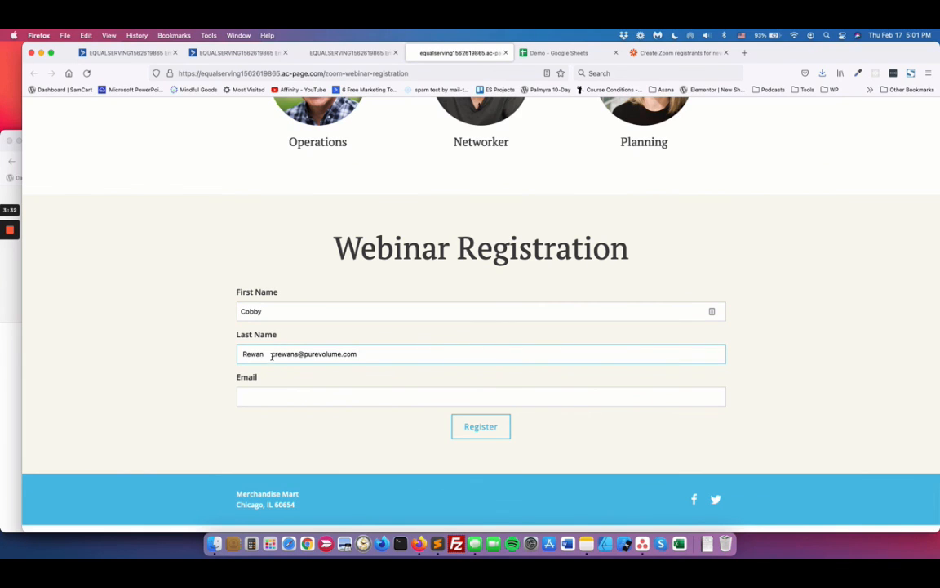
left_click(242, 354)
key("BackSpace")
key("shift+super+Right")
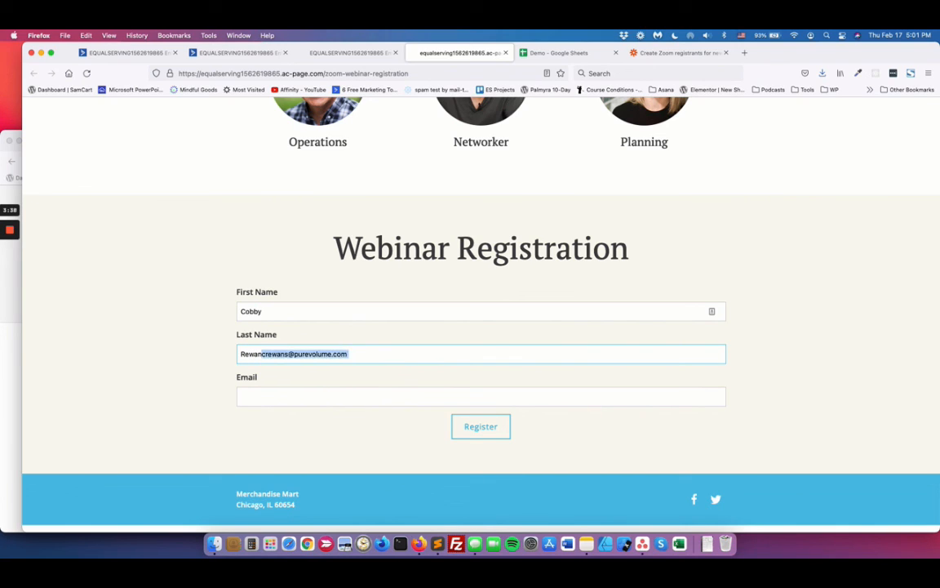
key("super+x")
Step: Paste the contact's email address into the Email field and submit the webinar registration
left_click(324, 399)
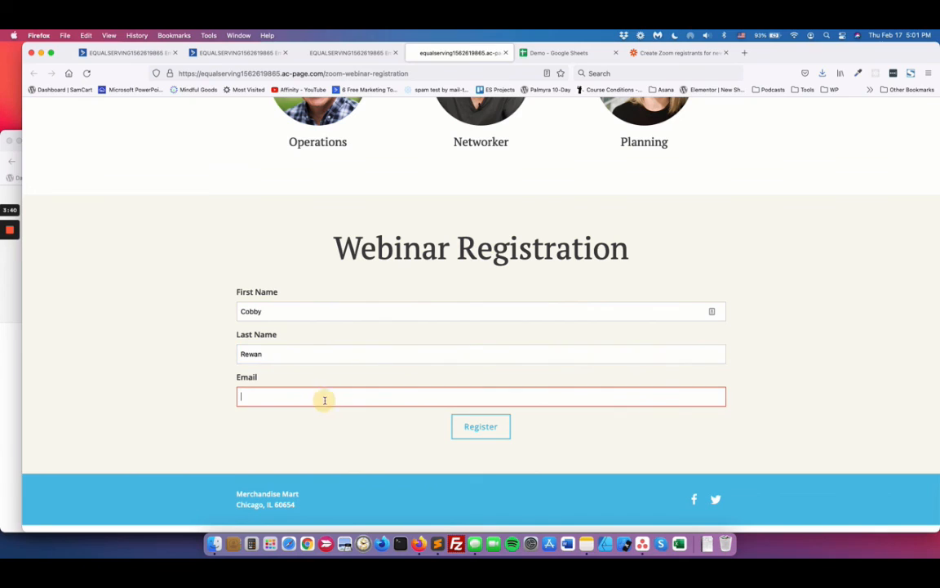
key("super+v")
left_click(479, 432)
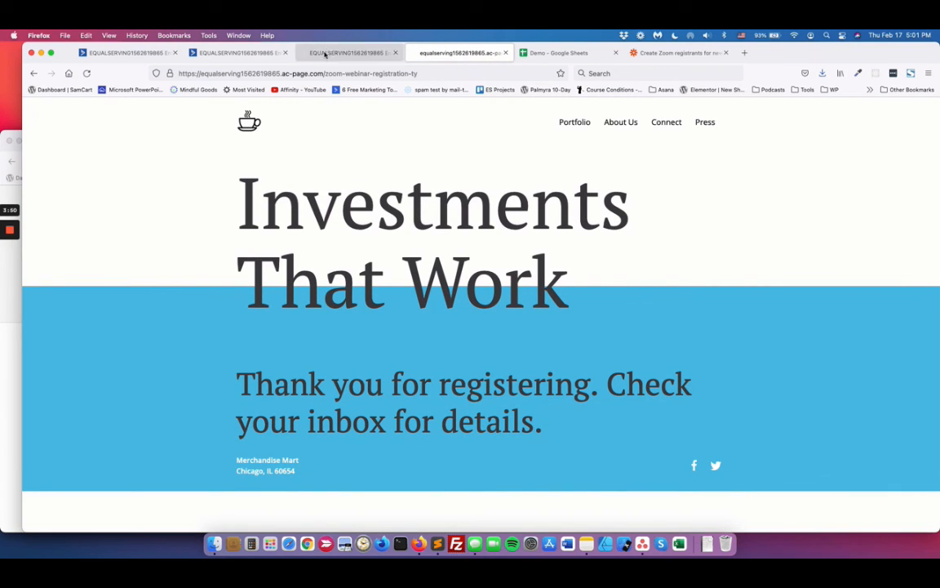
Step: Open the registered contact's record in ActiveCampaign and view their progress through the Webinar registration automation
left_click(150, 54)
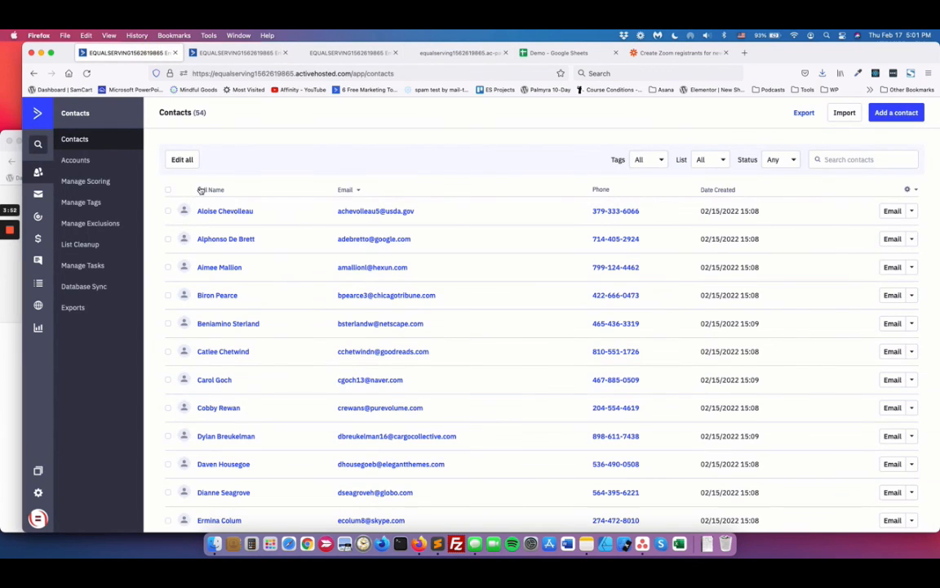
left_click(227, 412)
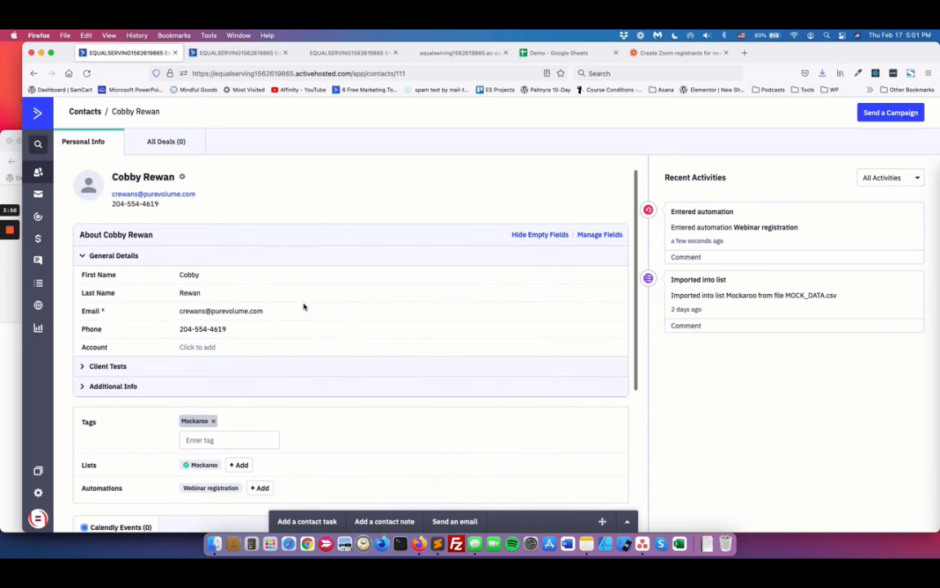
mouse_move(210, 493)
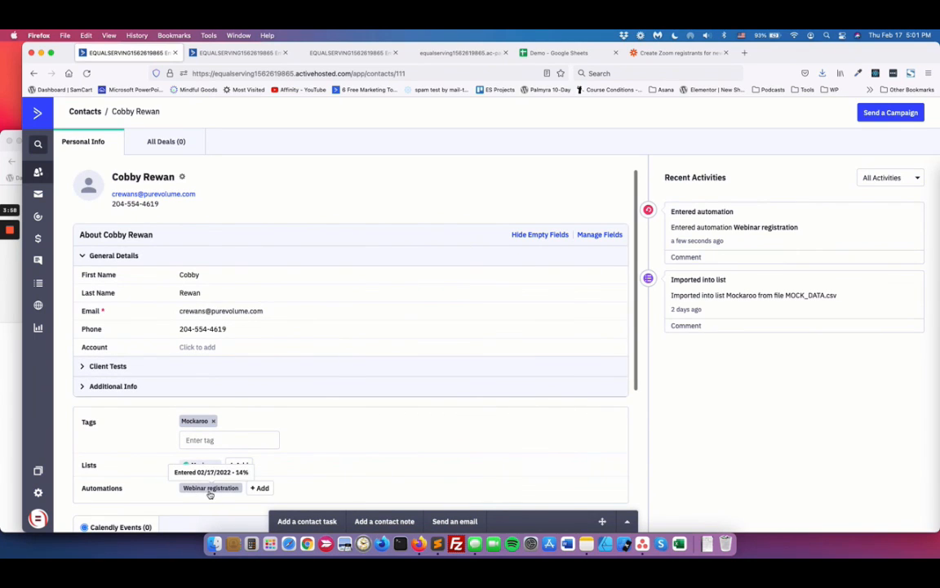
scroll(209, 493, "down", 2)
mouse_move(221, 459)
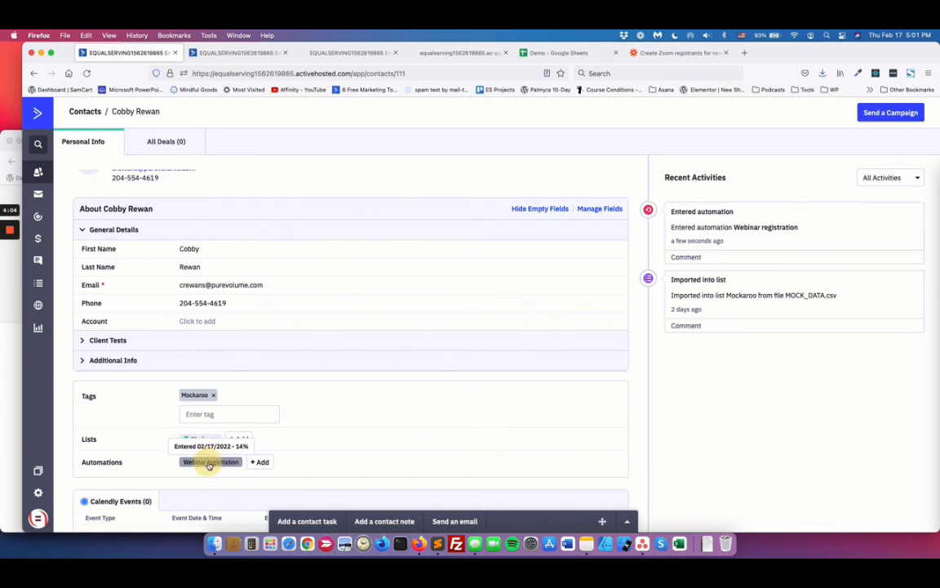
left_click(210, 463)
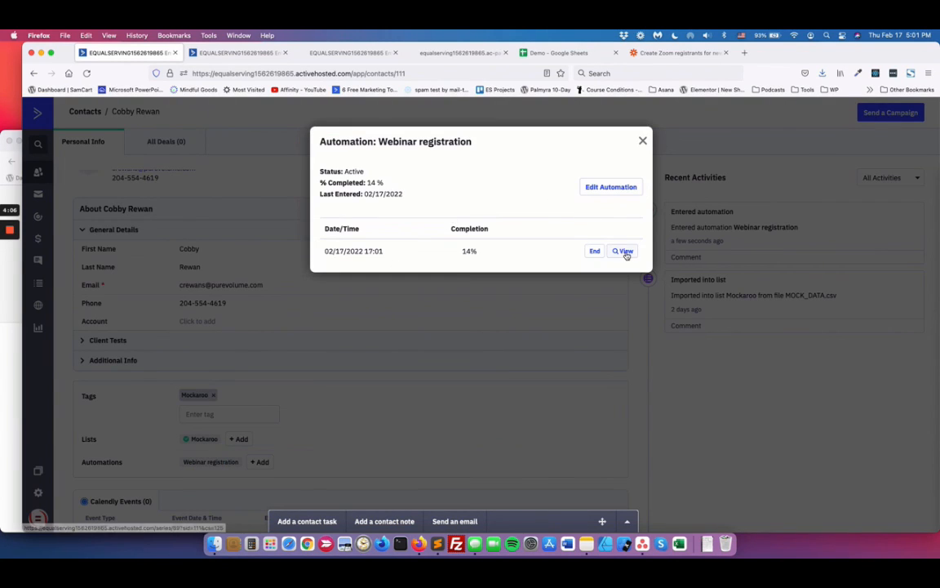
left_click(625, 252)
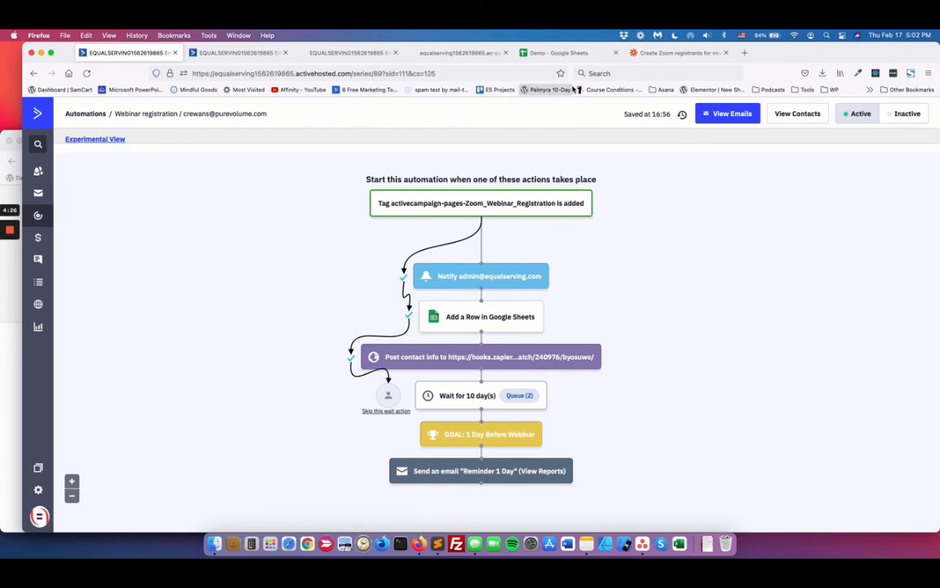
Step: Check the Demo spreadsheet for the registrant's row and return to the contact's view of the Webinar registration automation
left_click(562, 54)
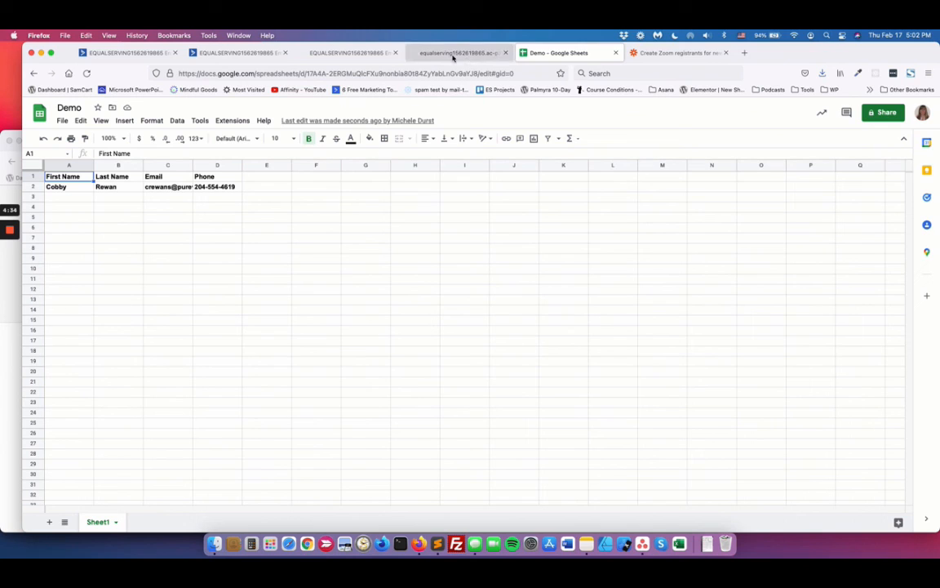
left_click(218, 53)
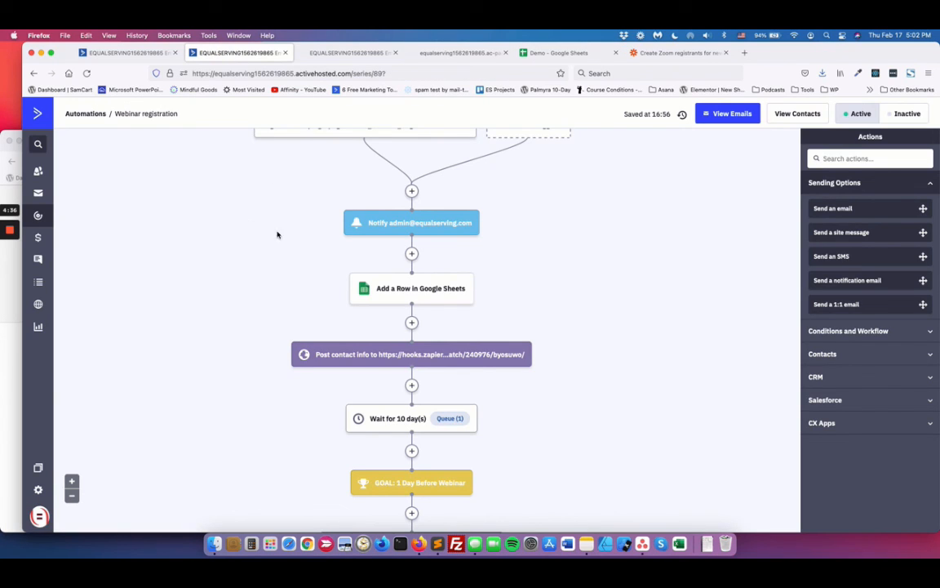
left_click(127, 53)
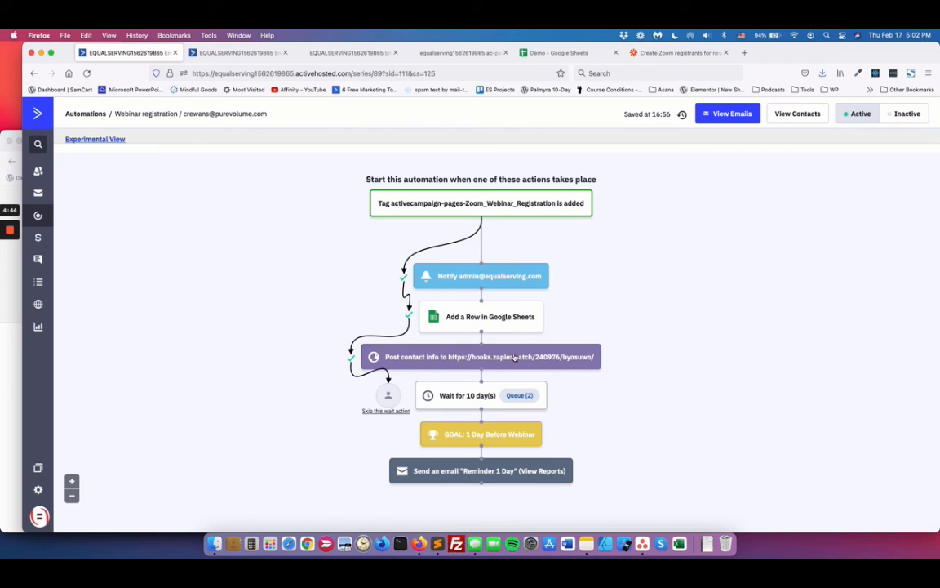
Step: In the Zap's New Automation Webhook trigger, load more test requests and select Request C as the sample
left_click(648, 52)
scroll(522, 227, "up", 3)
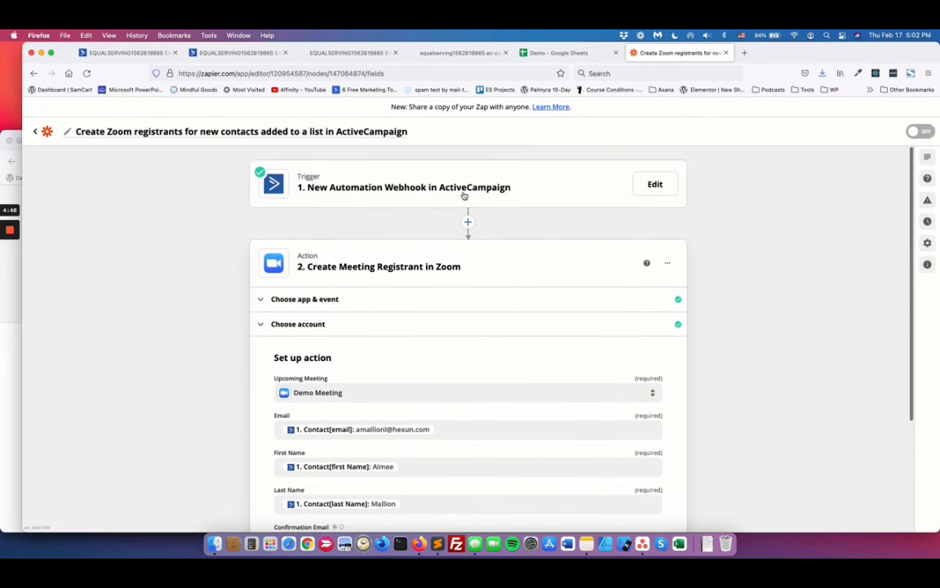
left_click(463, 194)
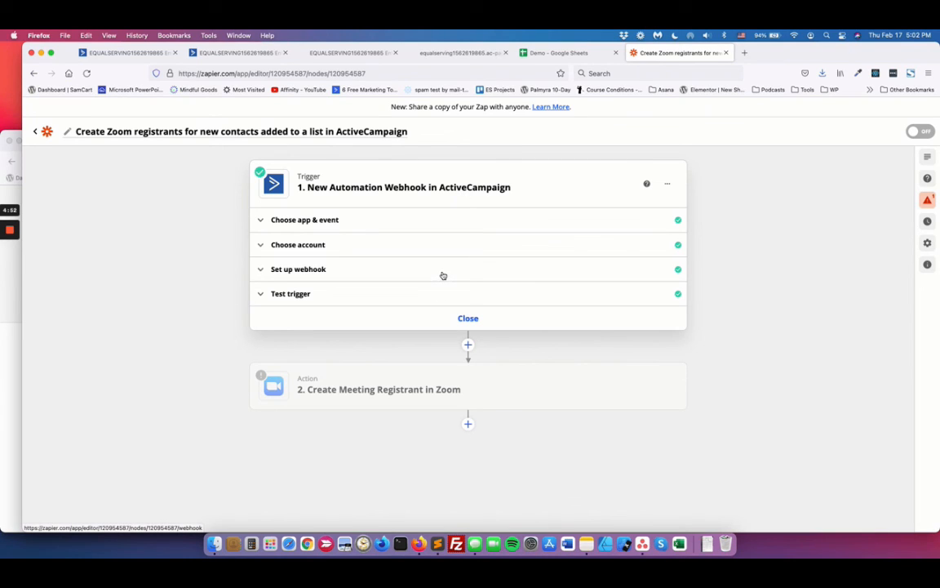
left_click(443, 275)
left_click(446, 391)
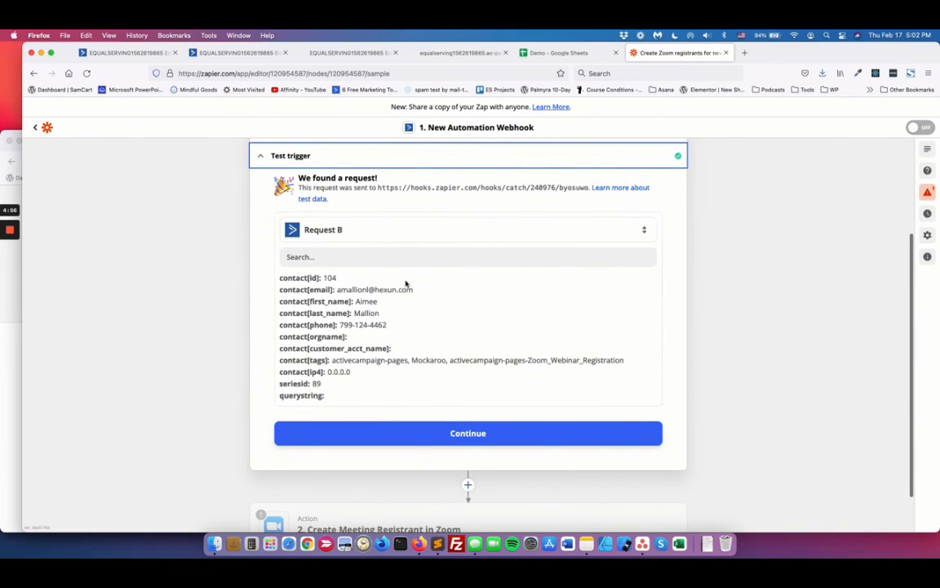
left_click(403, 230)
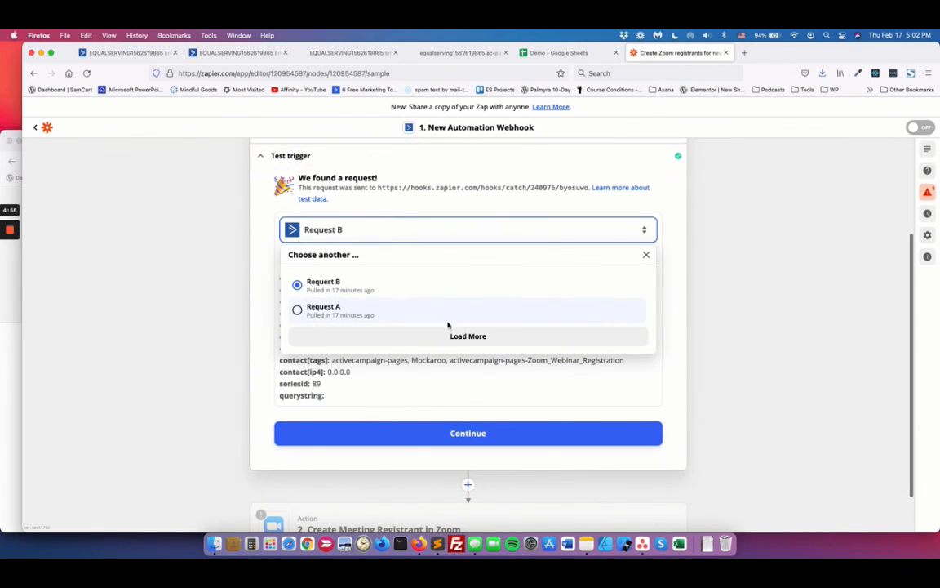
left_click(462, 335)
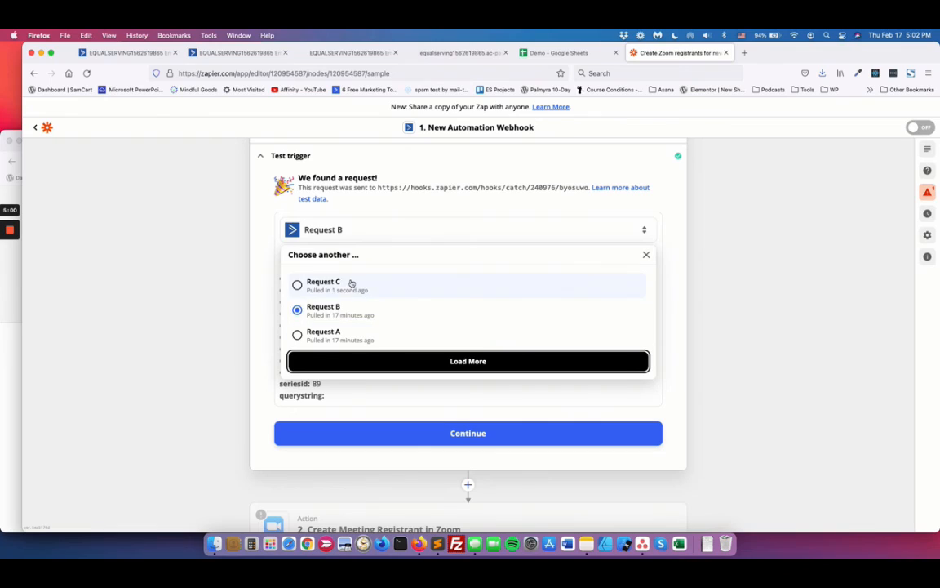
left_click(351, 283)
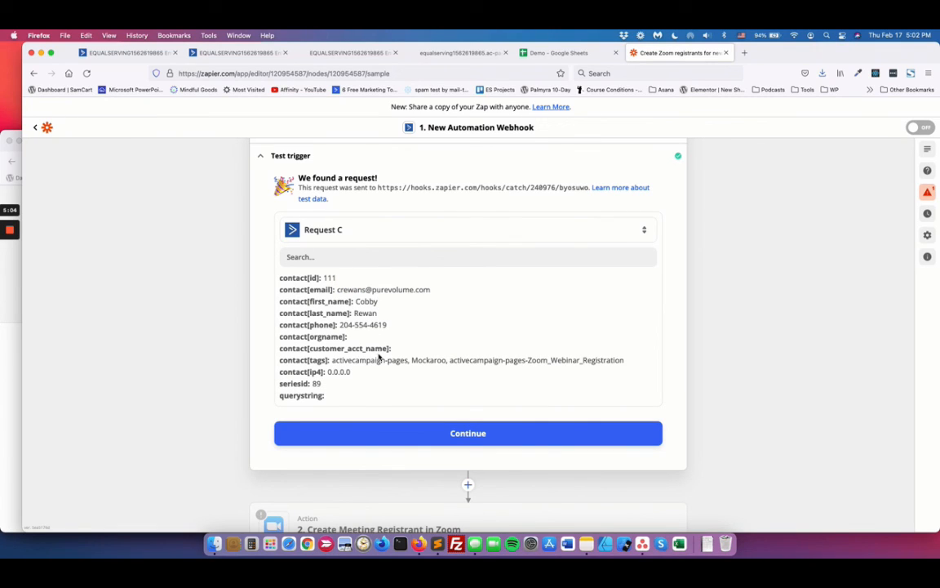
Step: Review Request C's contact data, and recheck the Demo spreadsheet and the contact's automation path
scroll(378, 356, "down", 3)
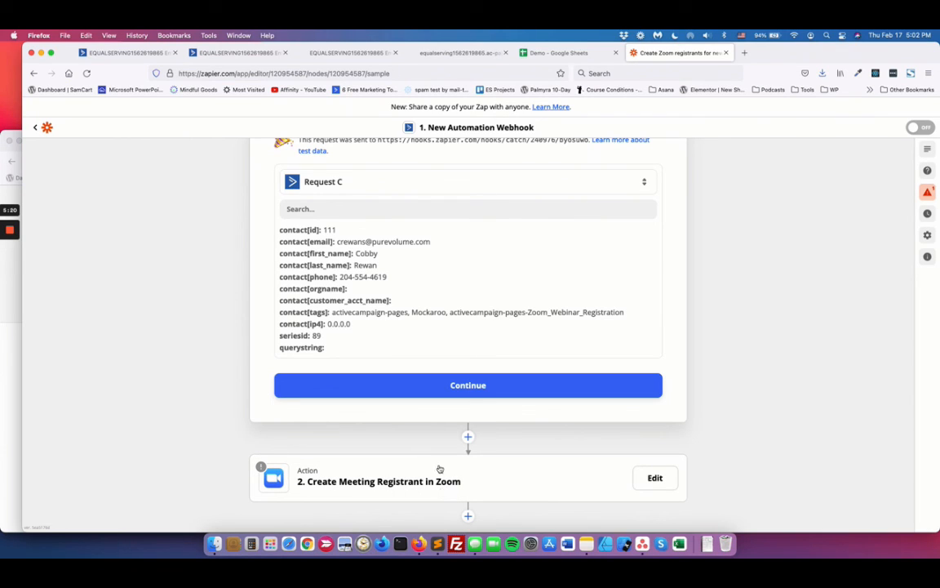
scroll(433, 262, "up", 3)
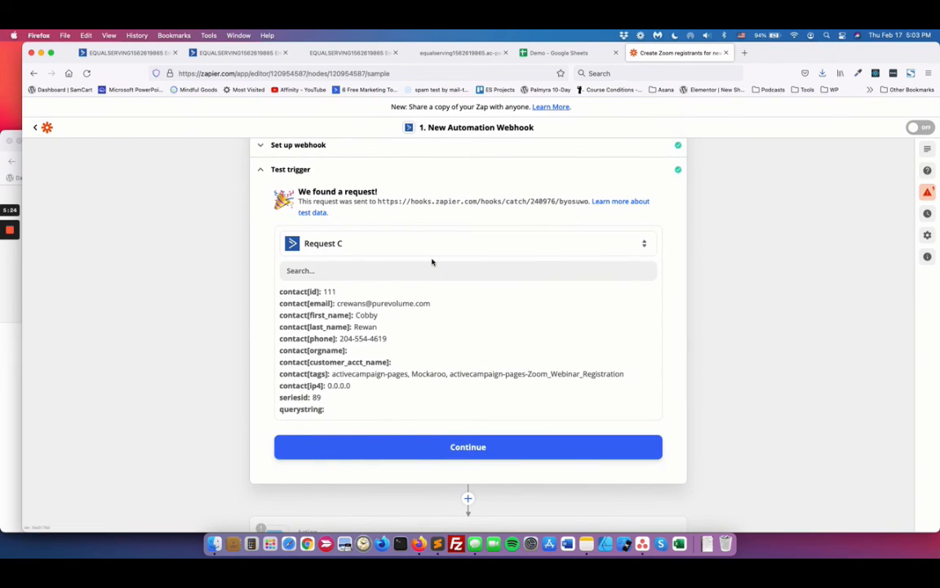
left_click(562, 53)
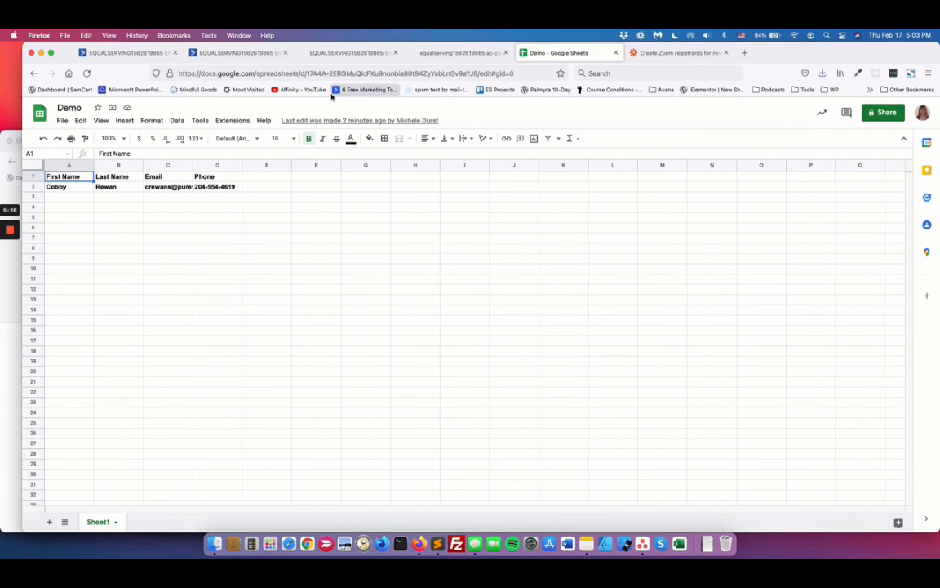
left_click(150, 60)
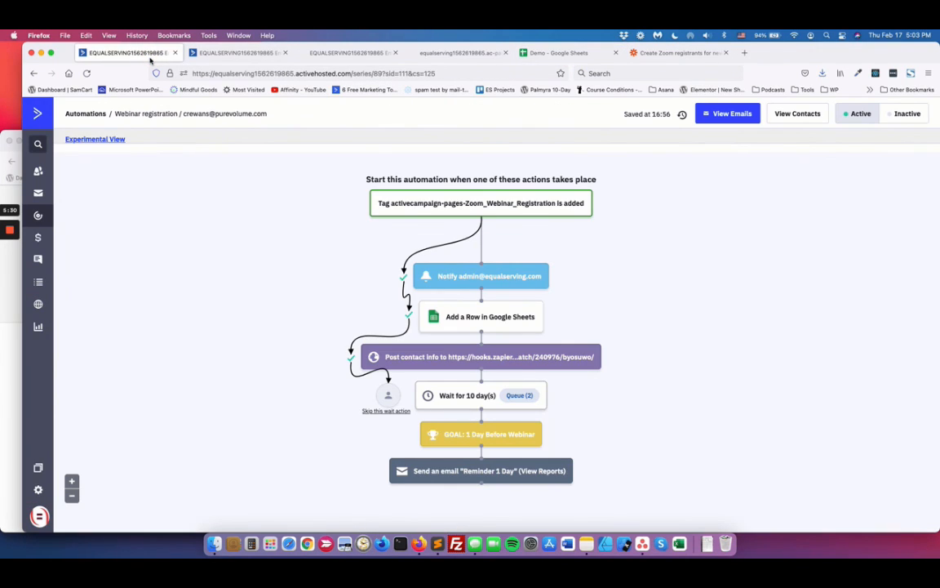